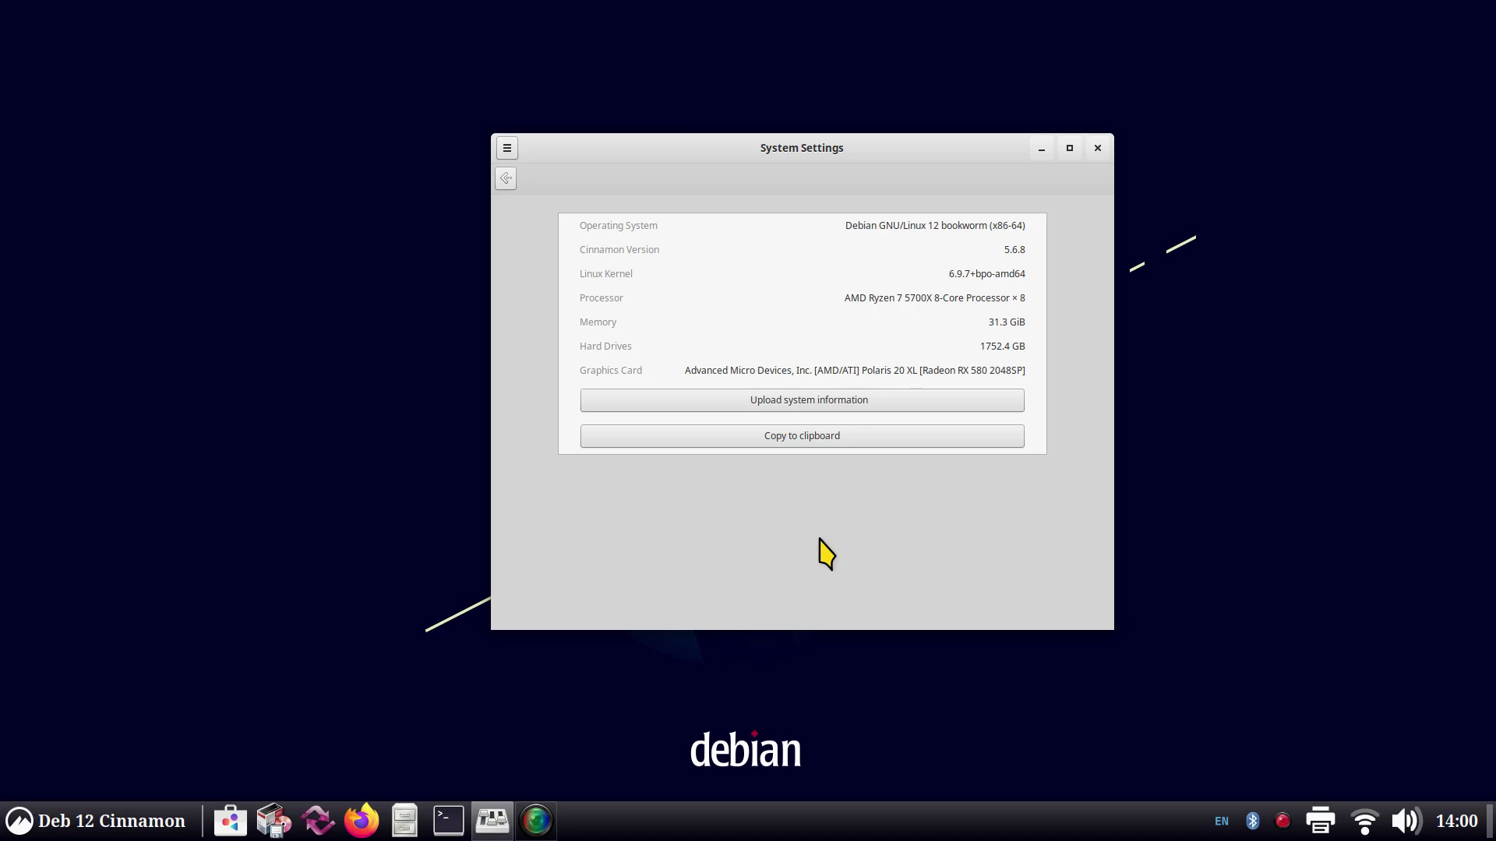
Step: Close the System Settings information window and open the Home folder in Nemo
{"action": "left_click", "coordinate": [1097, 148]}
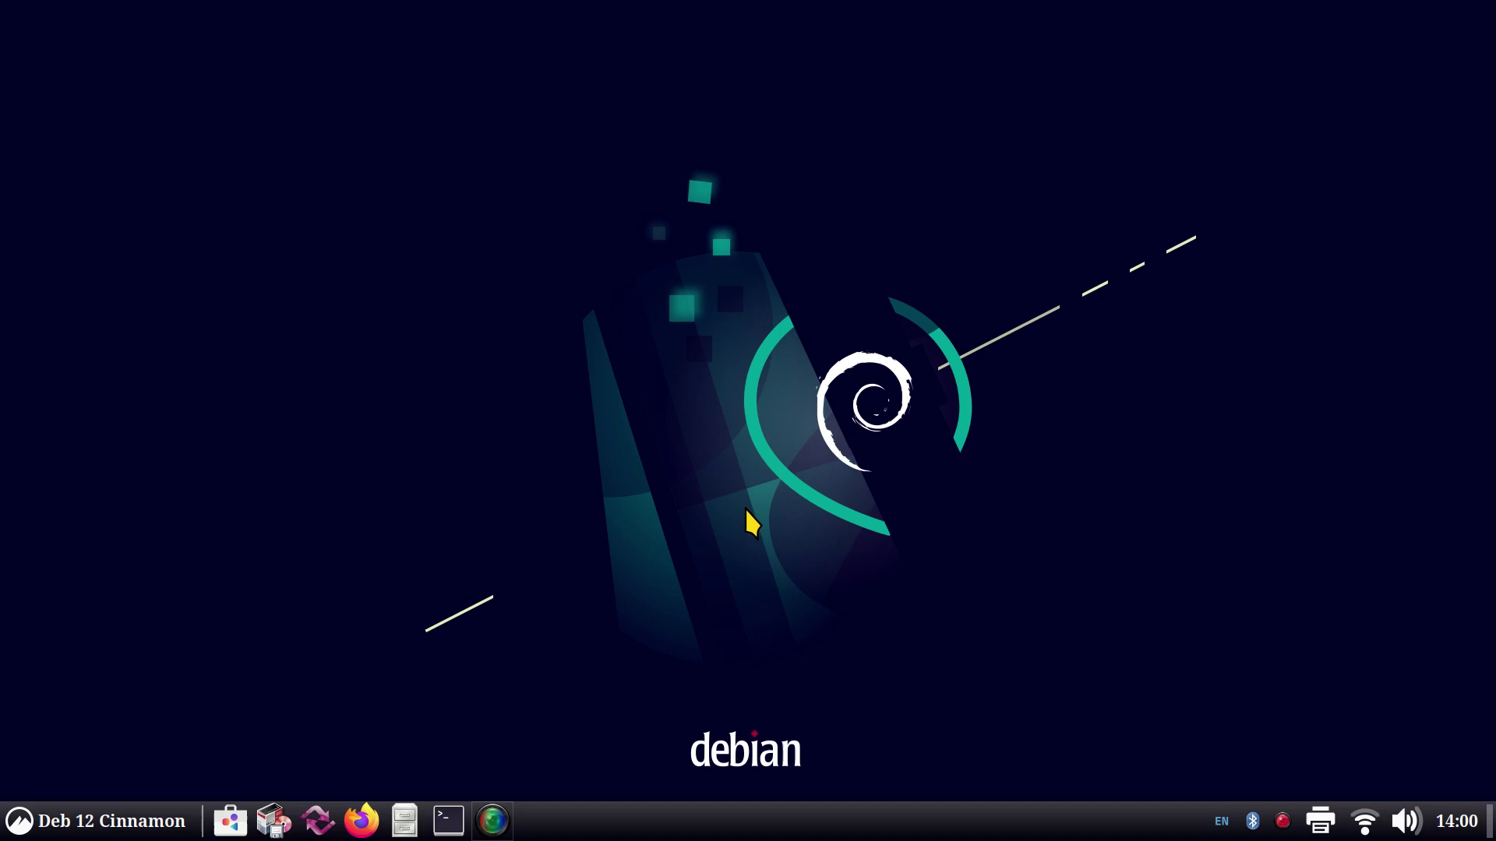
{"action": "left_click", "coordinate": [405, 820]}
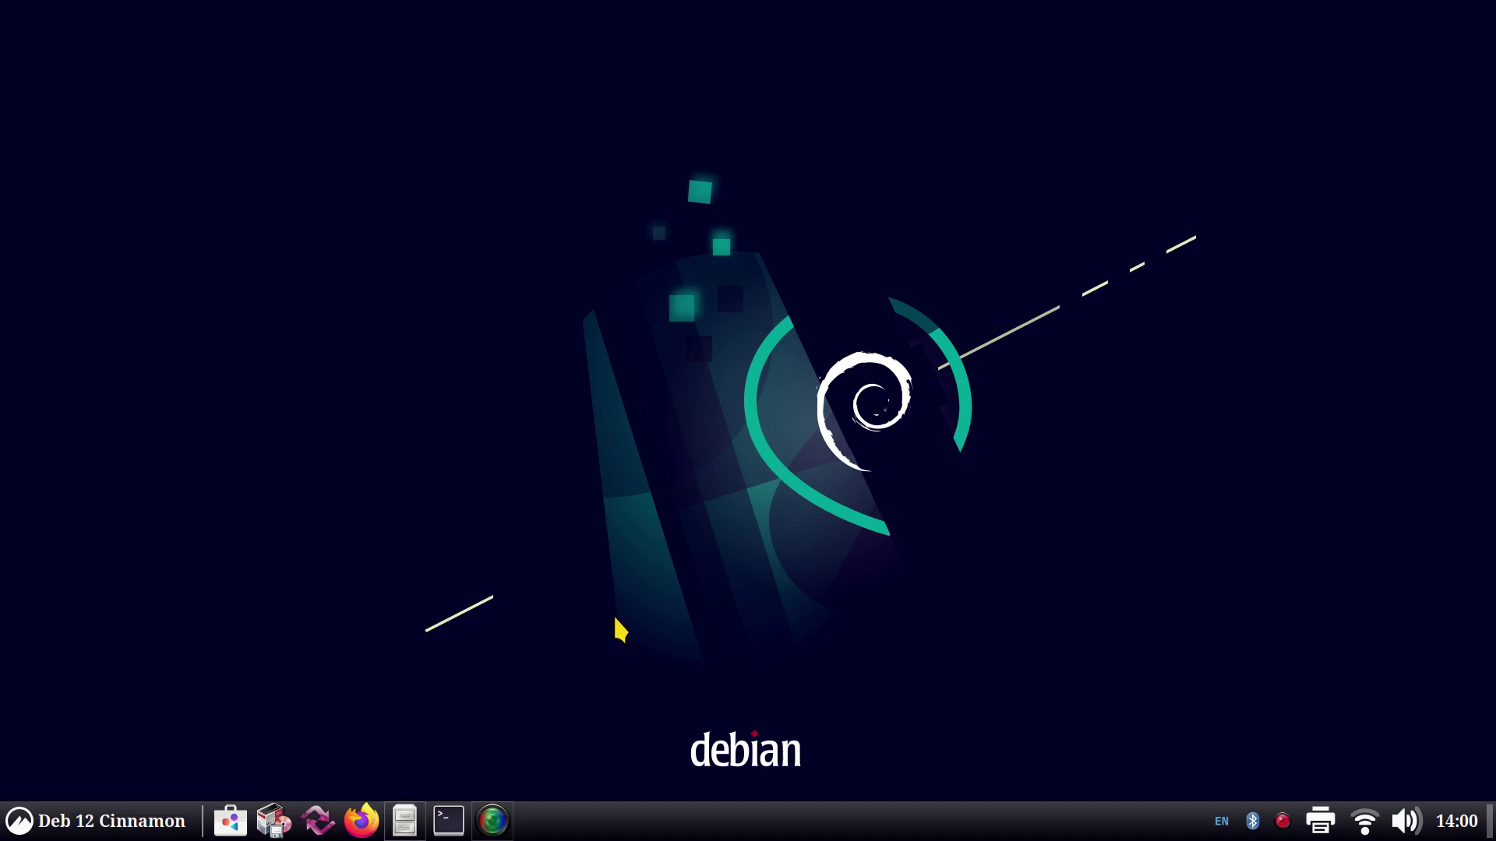
Step: Browse from File System through etc into the lightdm folder to list its four .conf files
{"action": "left_click_drag", "start_coordinate": [462, 118], "coordinate": [903, 173]}
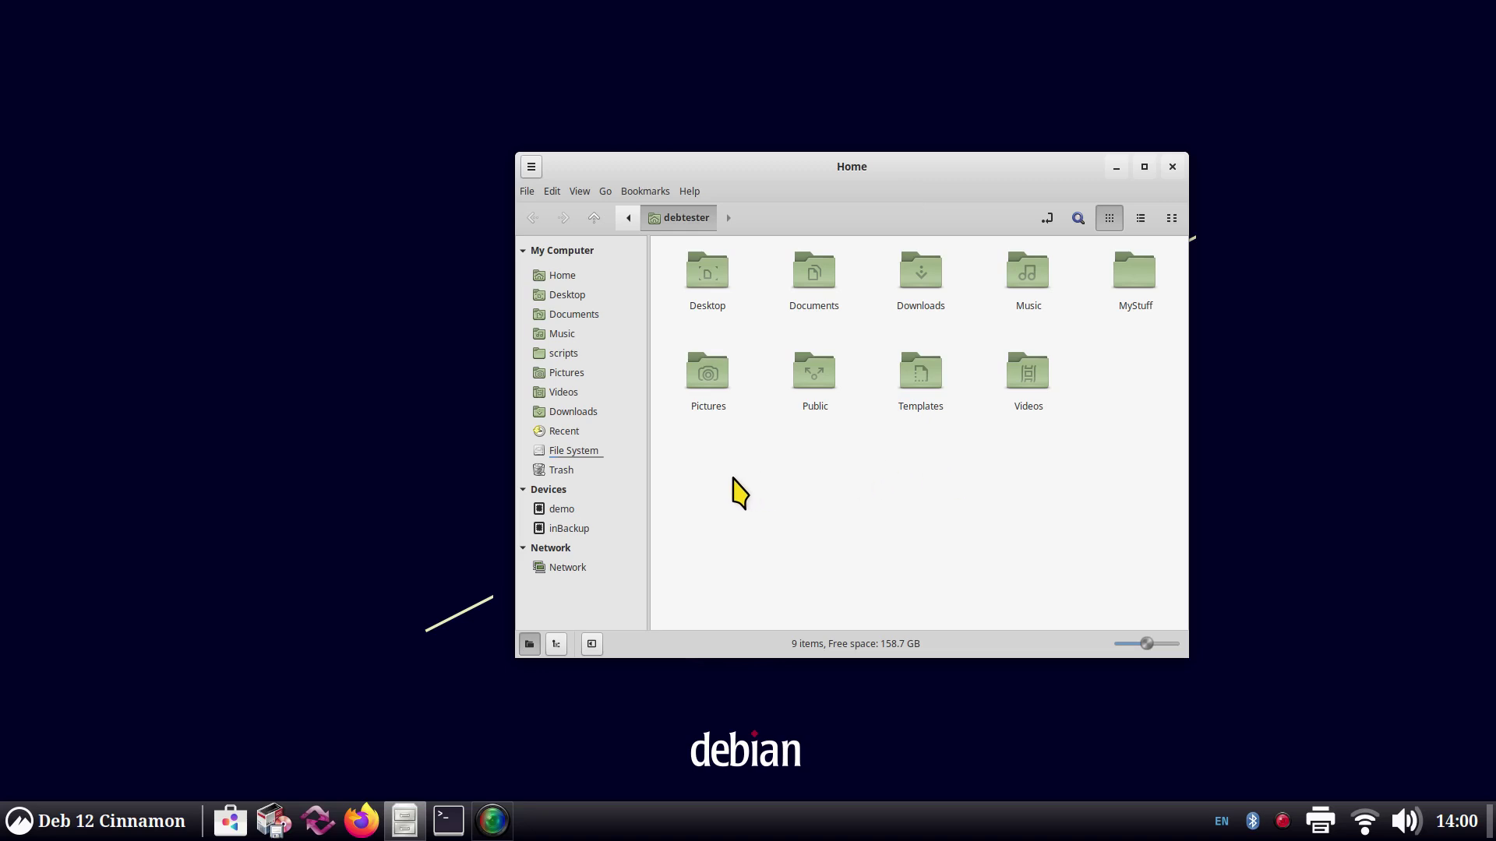
{"action": "left_click", "coordinate": [574, 455]}
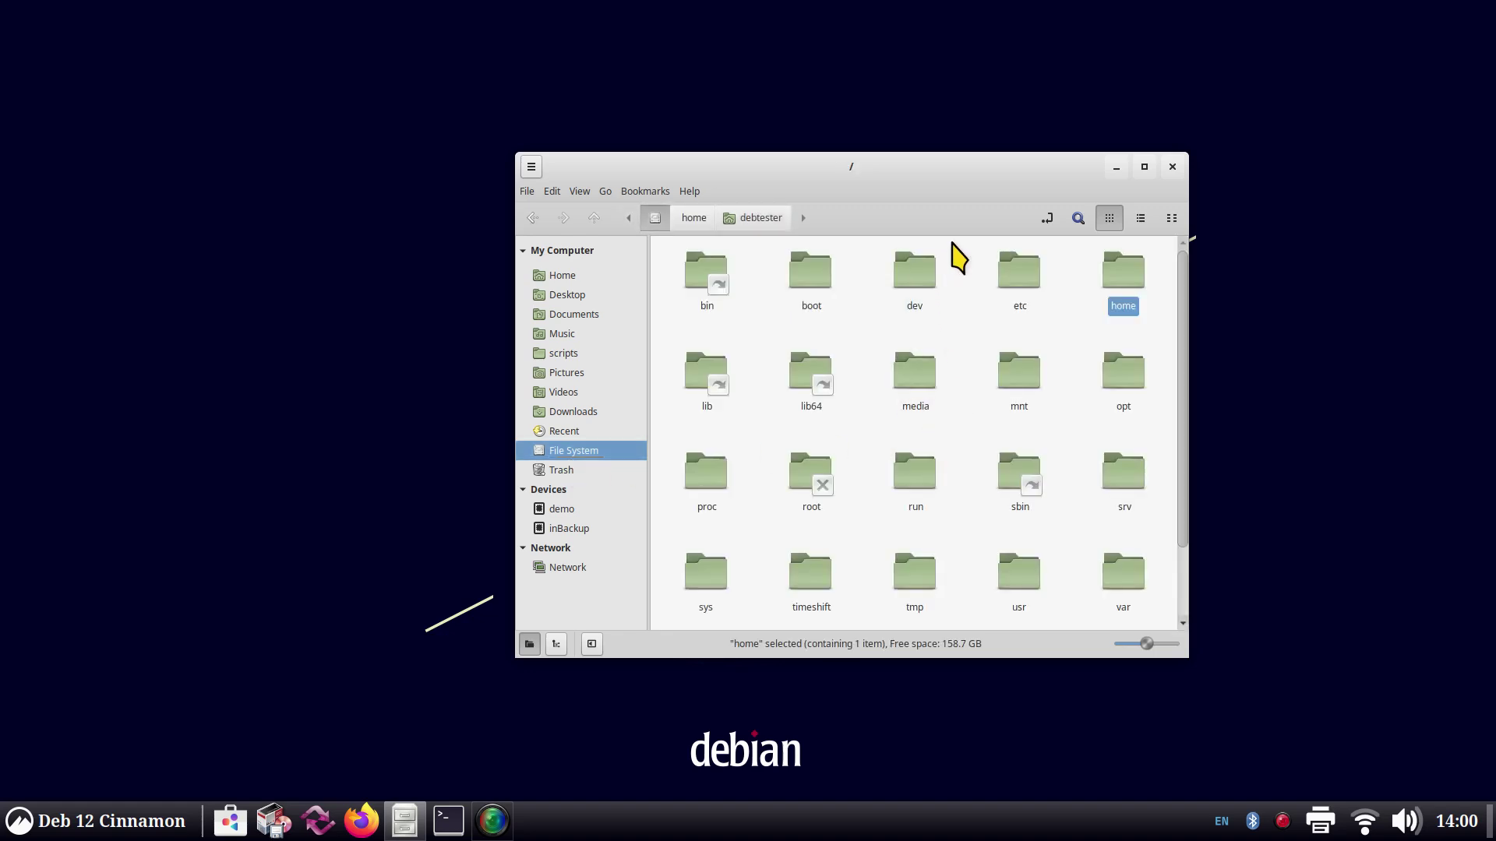
{"action": "double_click", "coordinate": [1023, 280]}
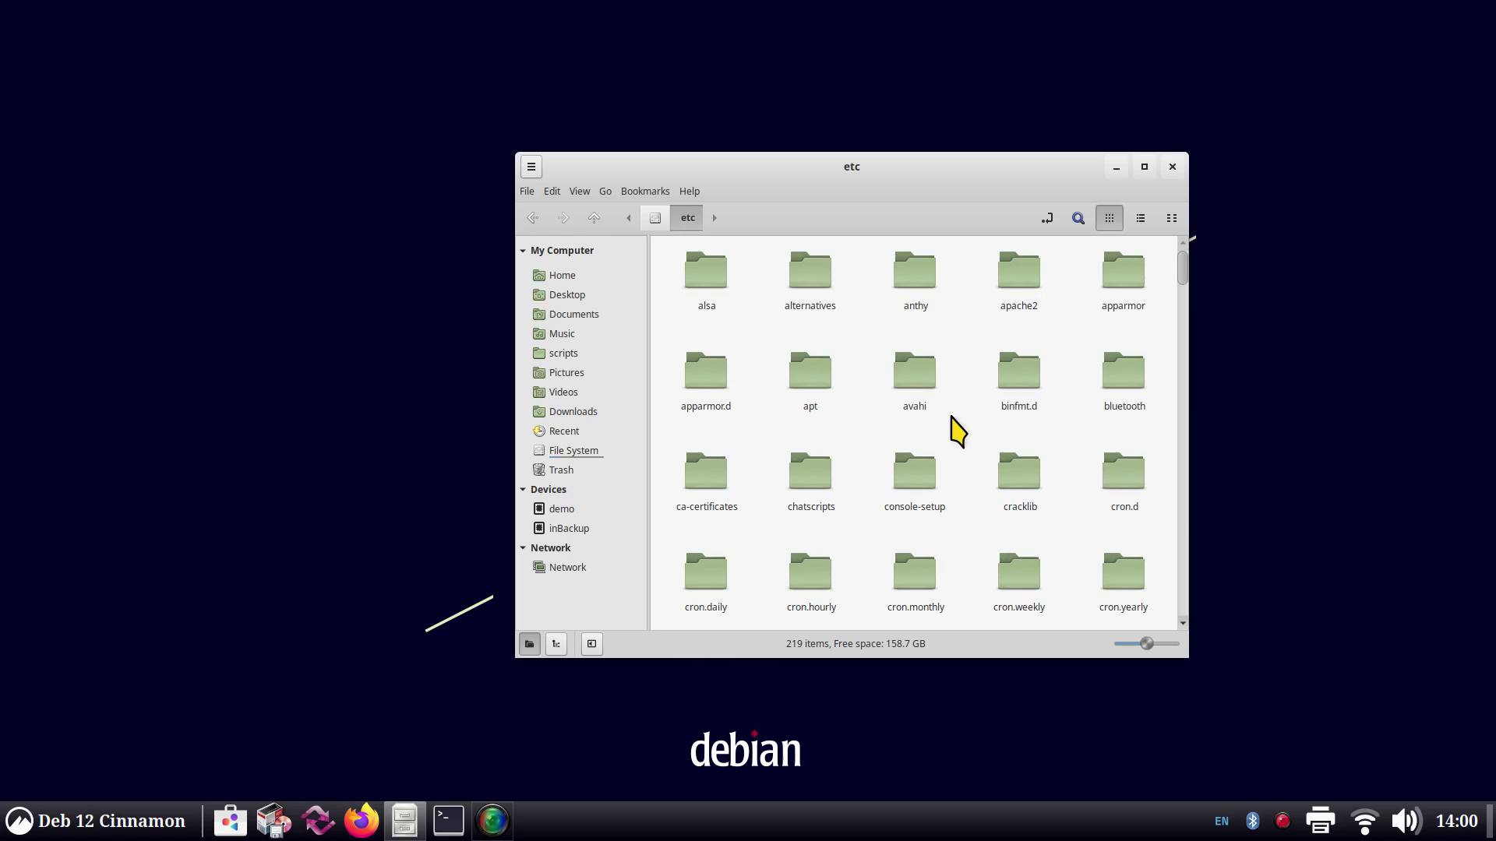
{"action": "type", "text": "l"}
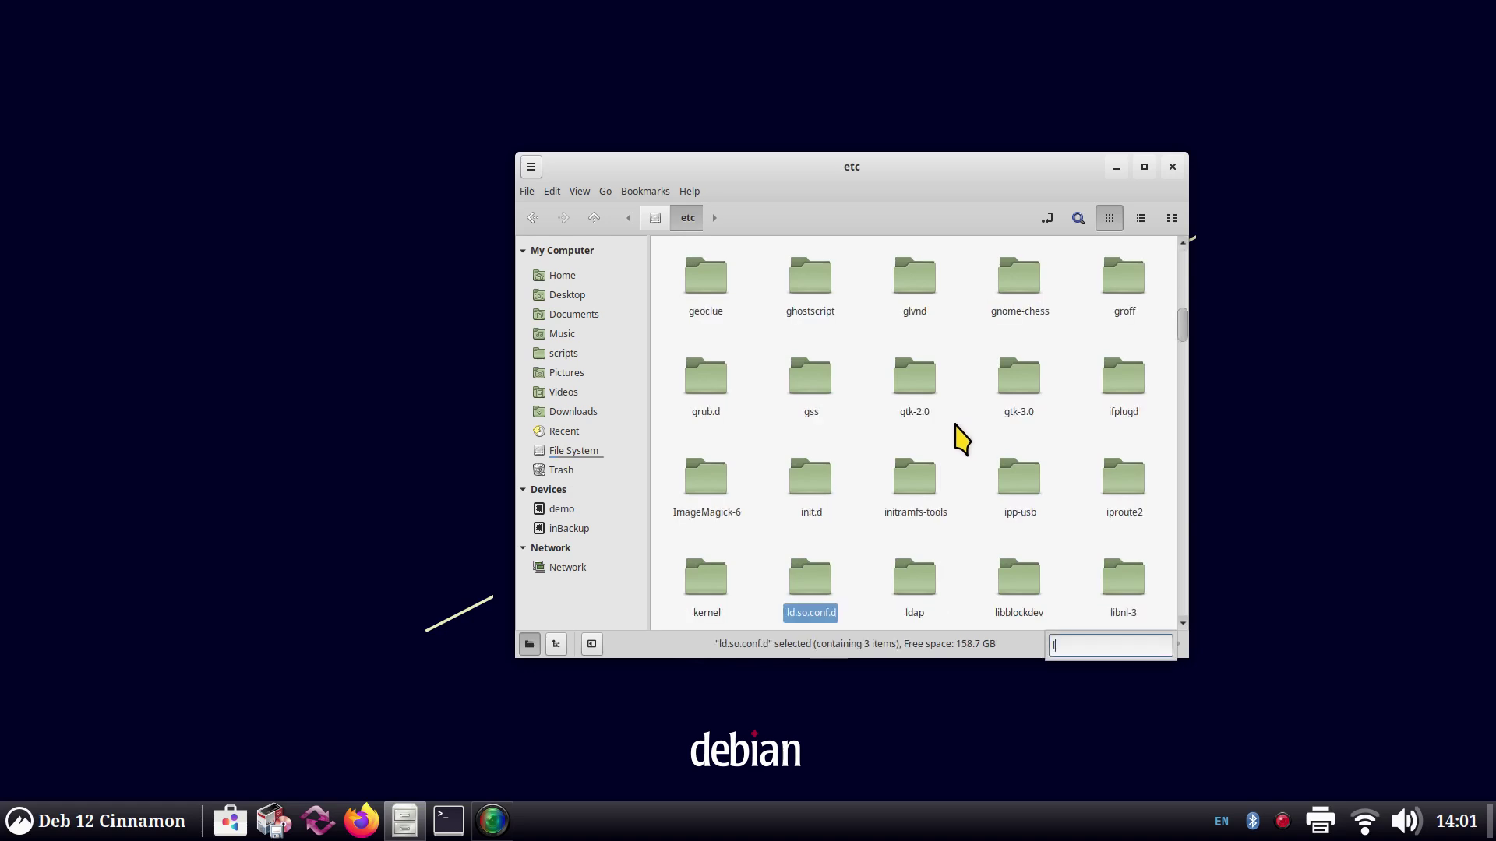
{"action": "scroll", "coordinate": [962, 440], "scroll_direction": "down", "scroll_amount": 1}
{"action": "scroll", "coordinate": [962, 441], "scroll_direction": "down", "scroll_amount": 1}
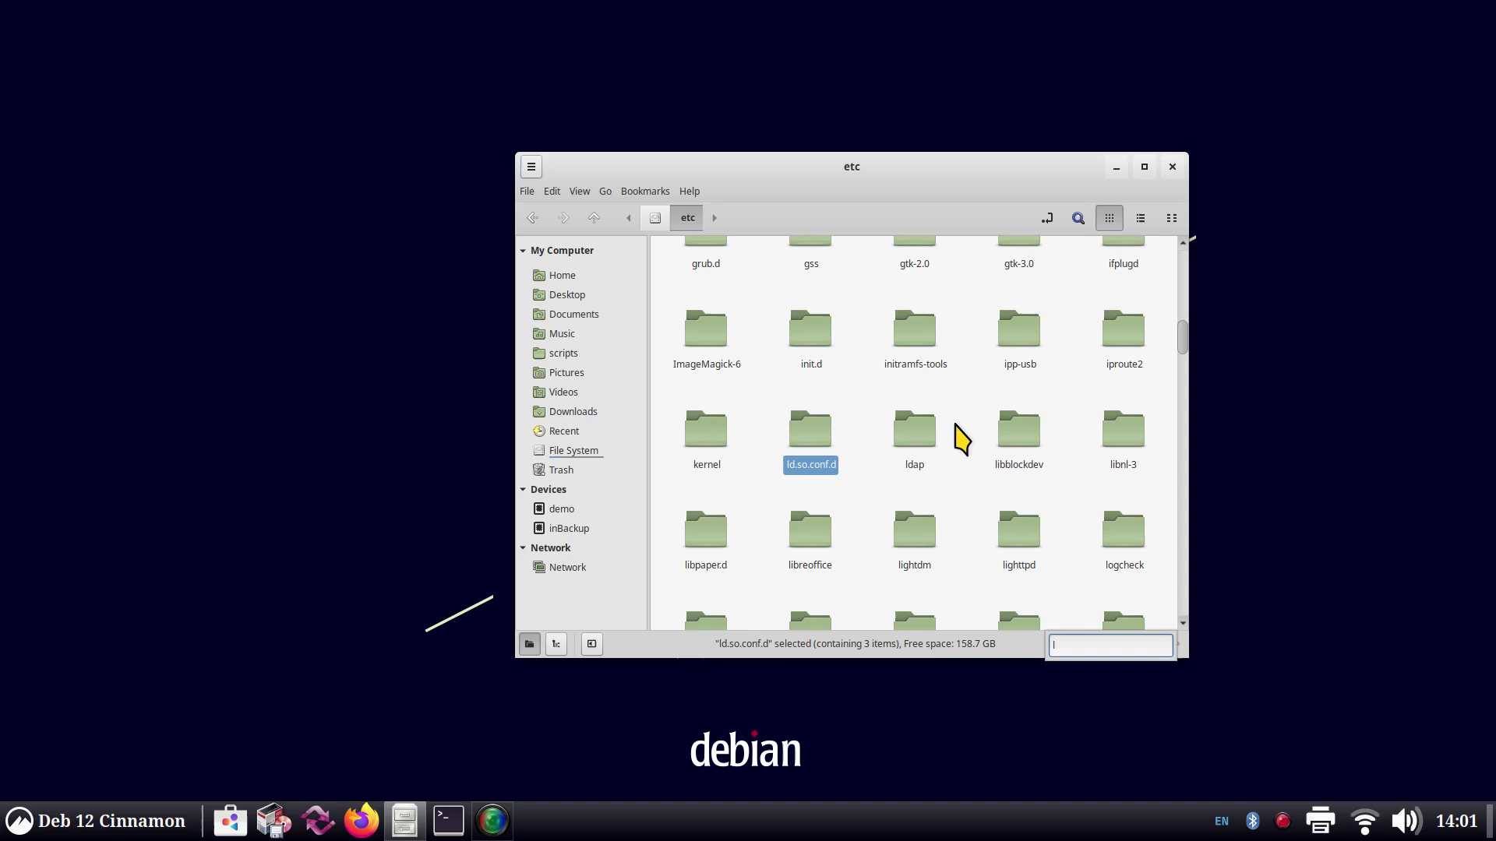
{"action": "left_click", "coordinate": [916, 533]}
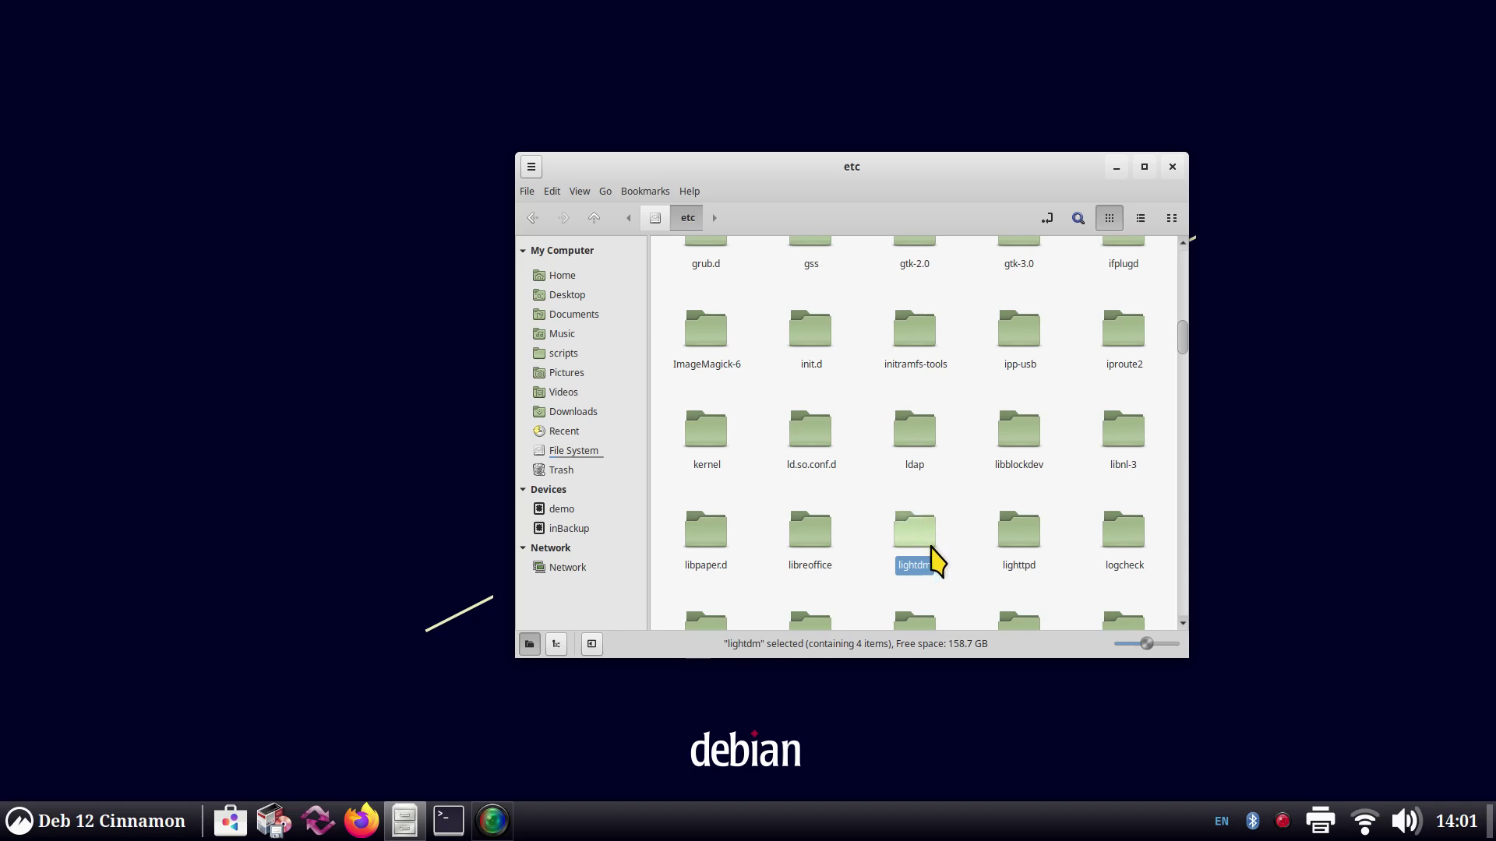
{"action": "double_click", "coordinate": [921, 537]}
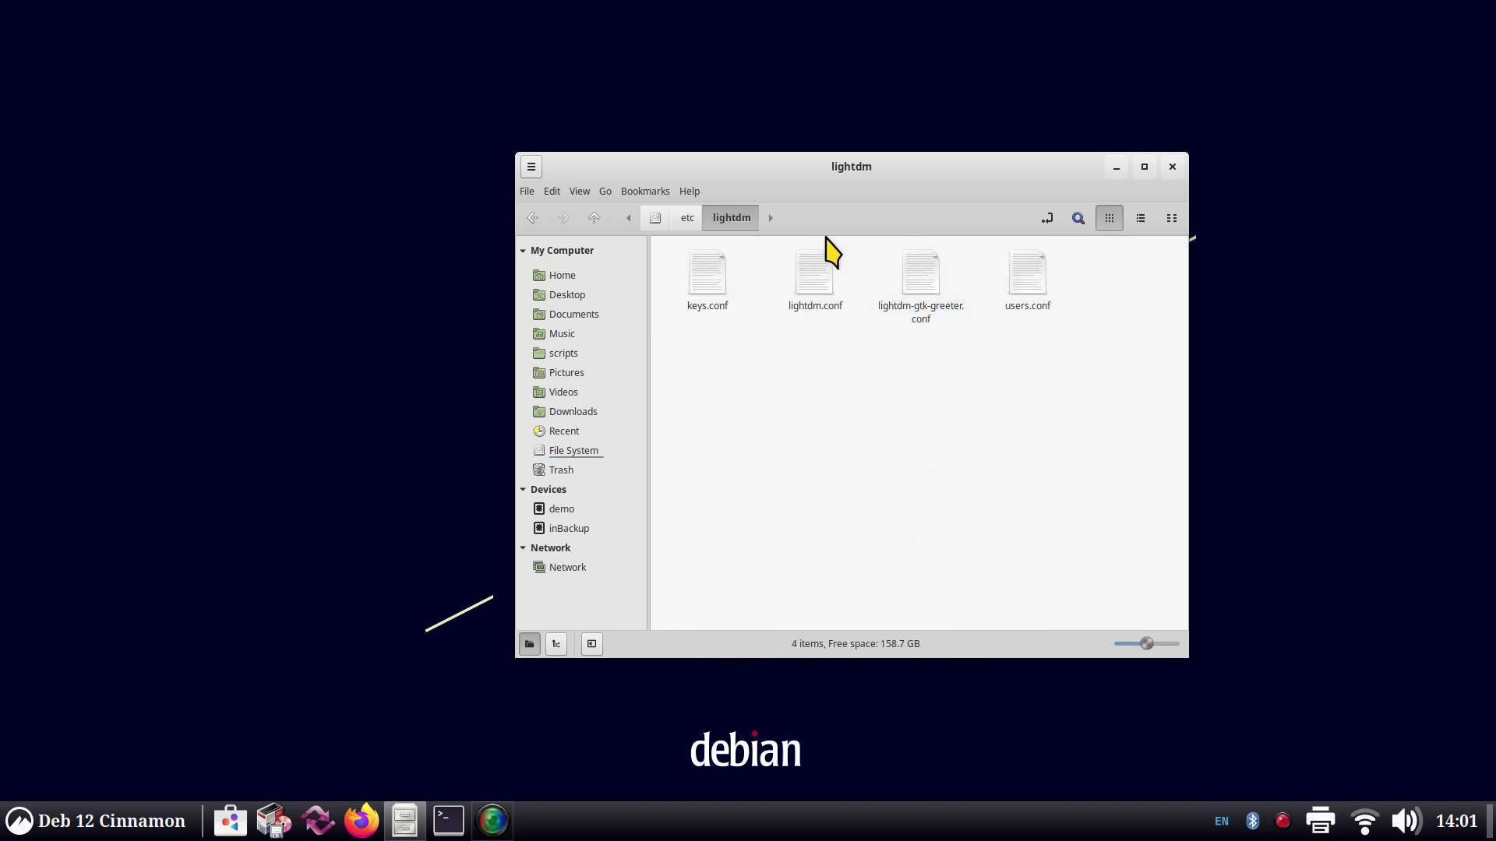
Step: Copy lightdm.conf from /etc/lightdm to the clipboard
{"action": "left_click", "coordinate": [812, 289]}
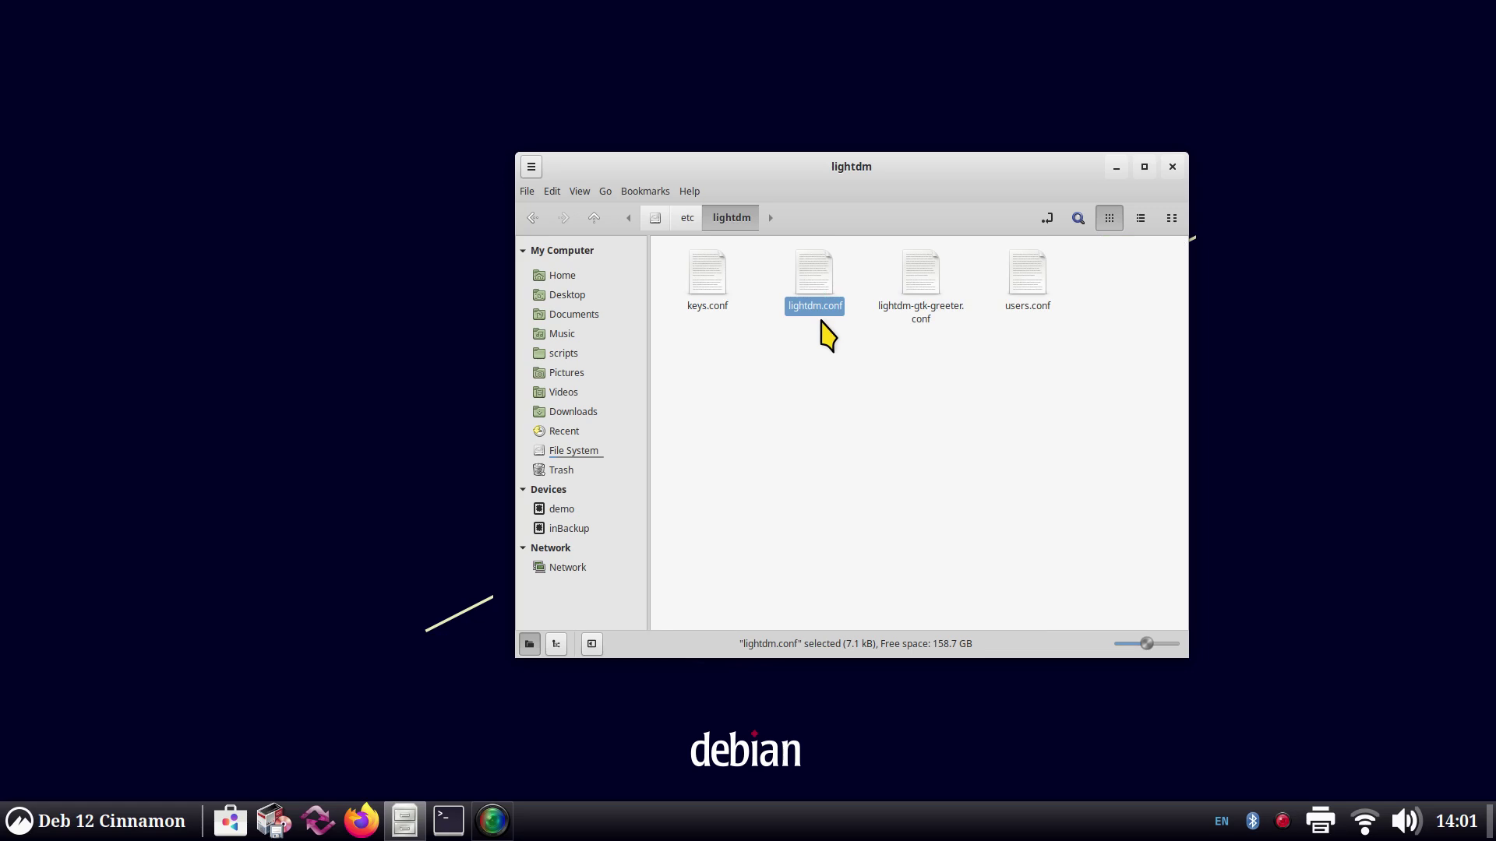
{"action": "right_click", "coordinate": [815, 277]}
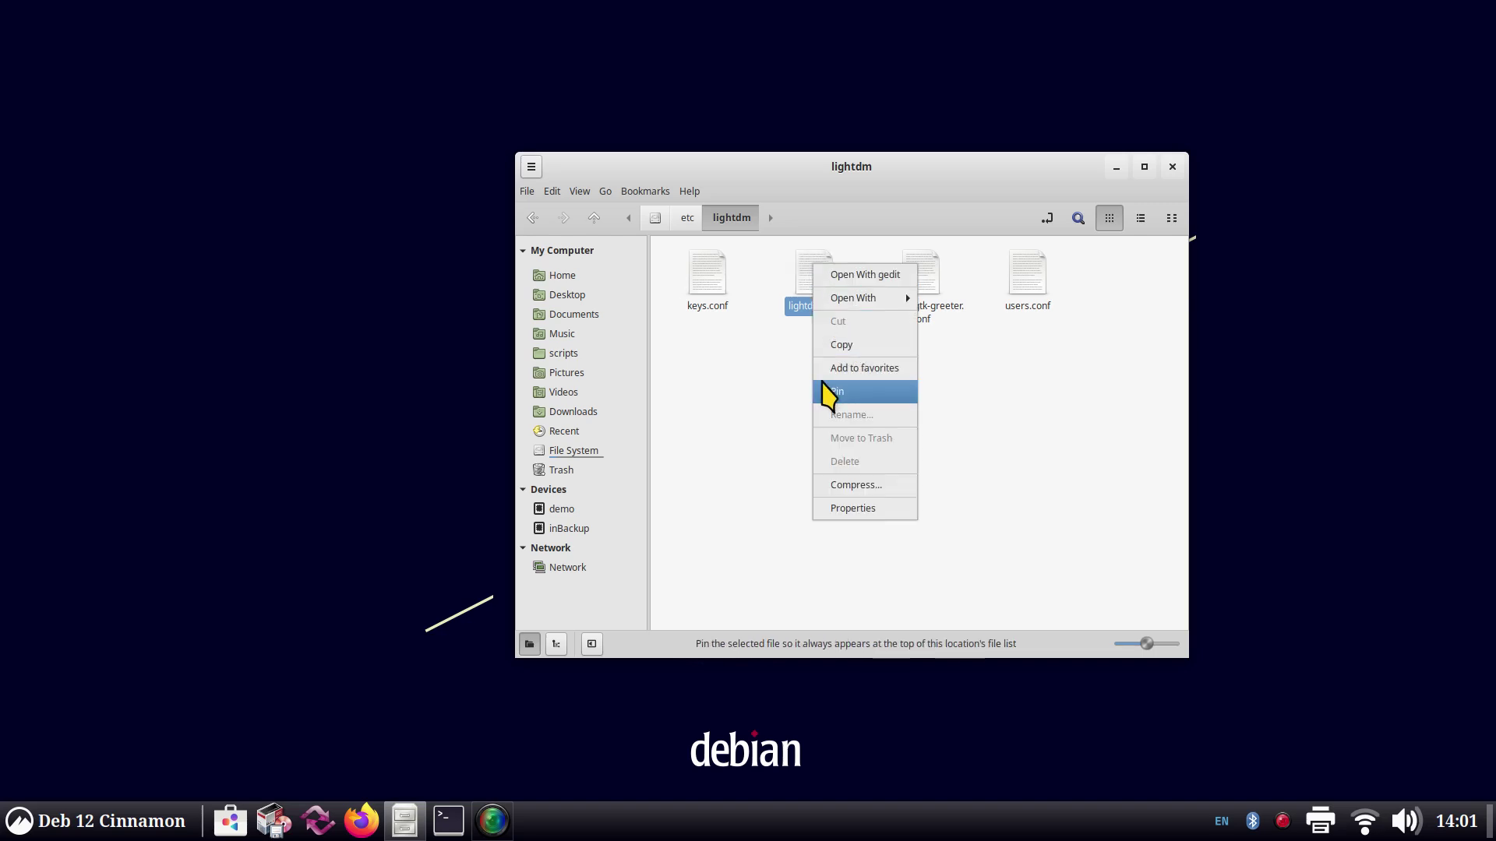
{"action": "left_click", "coordinate": [802, 439]}
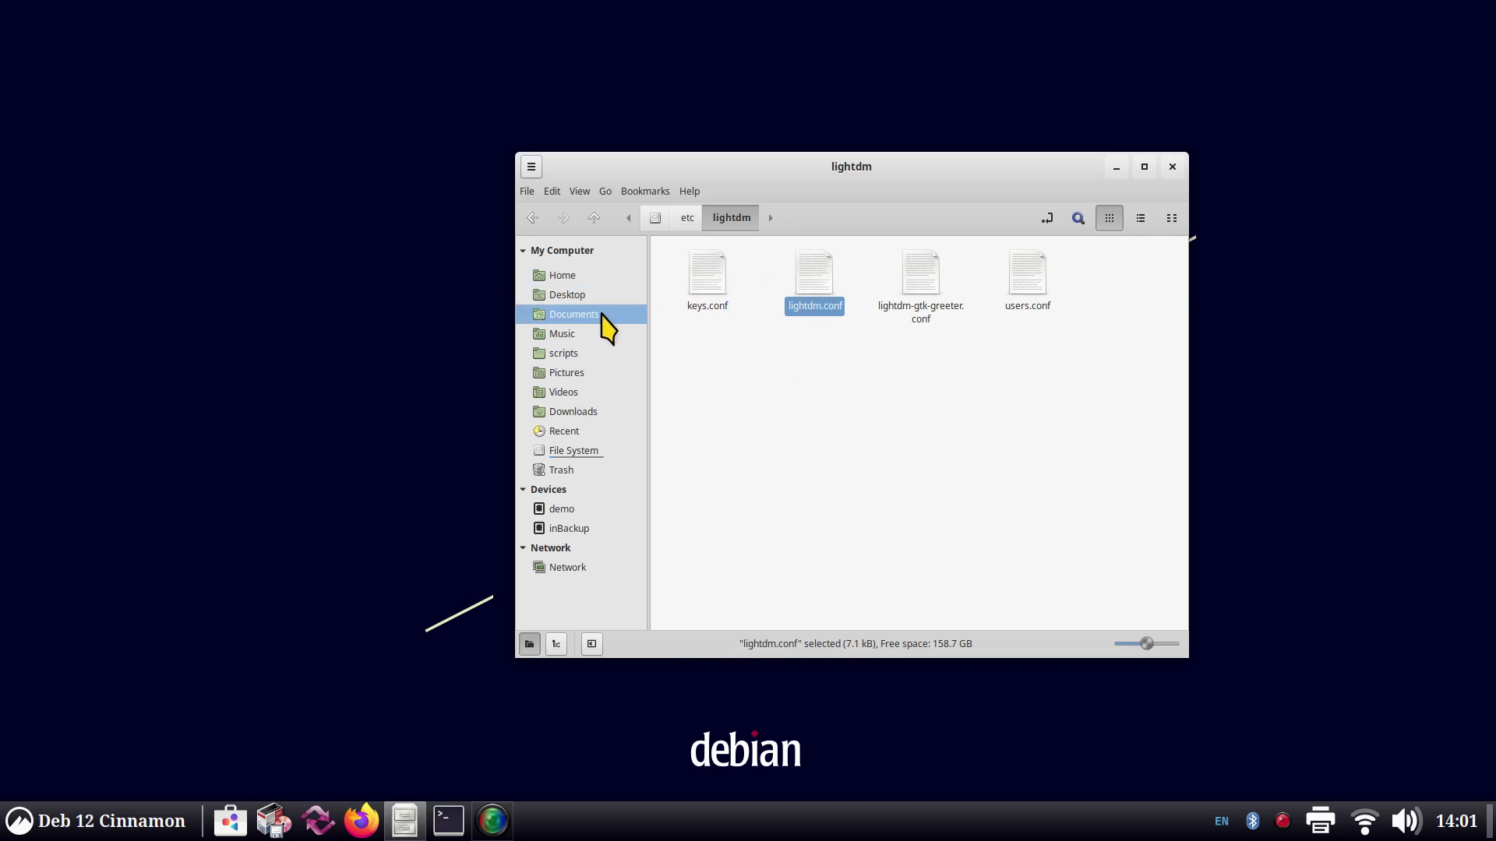
{"action": "right_click", "coordinate": [815, 268]}
{"action": "left_click", "coordinate": [849, 349]}
Step: Inspect Documents/lightdmbackup and its Original subfolder, ending back in lightdmbackup
{"action": "left_click", "coordinate": [576, 315]}
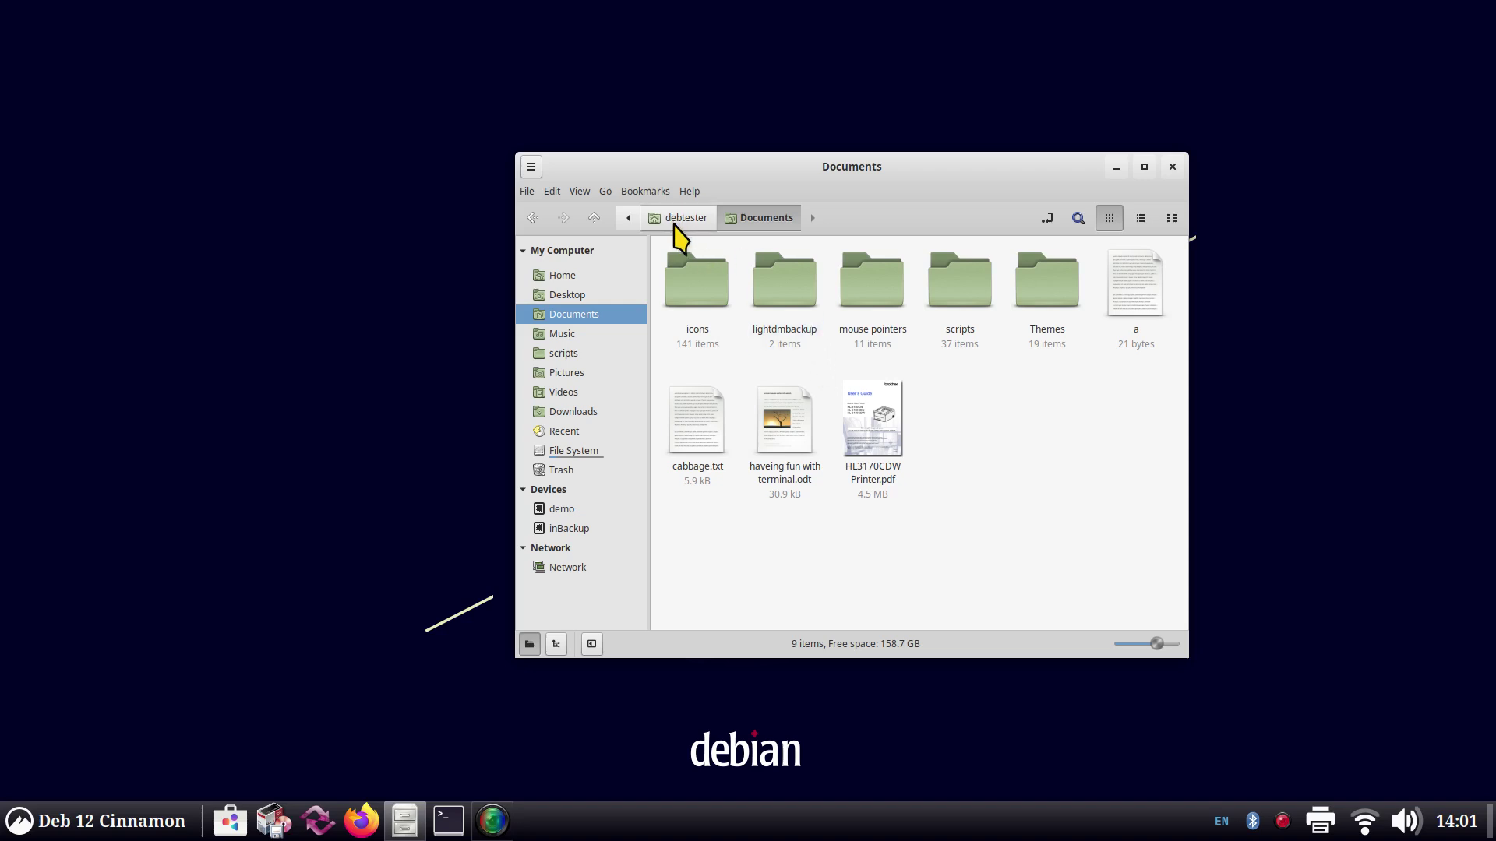
{"action": "double_click", "coordinate": [786, 282]}
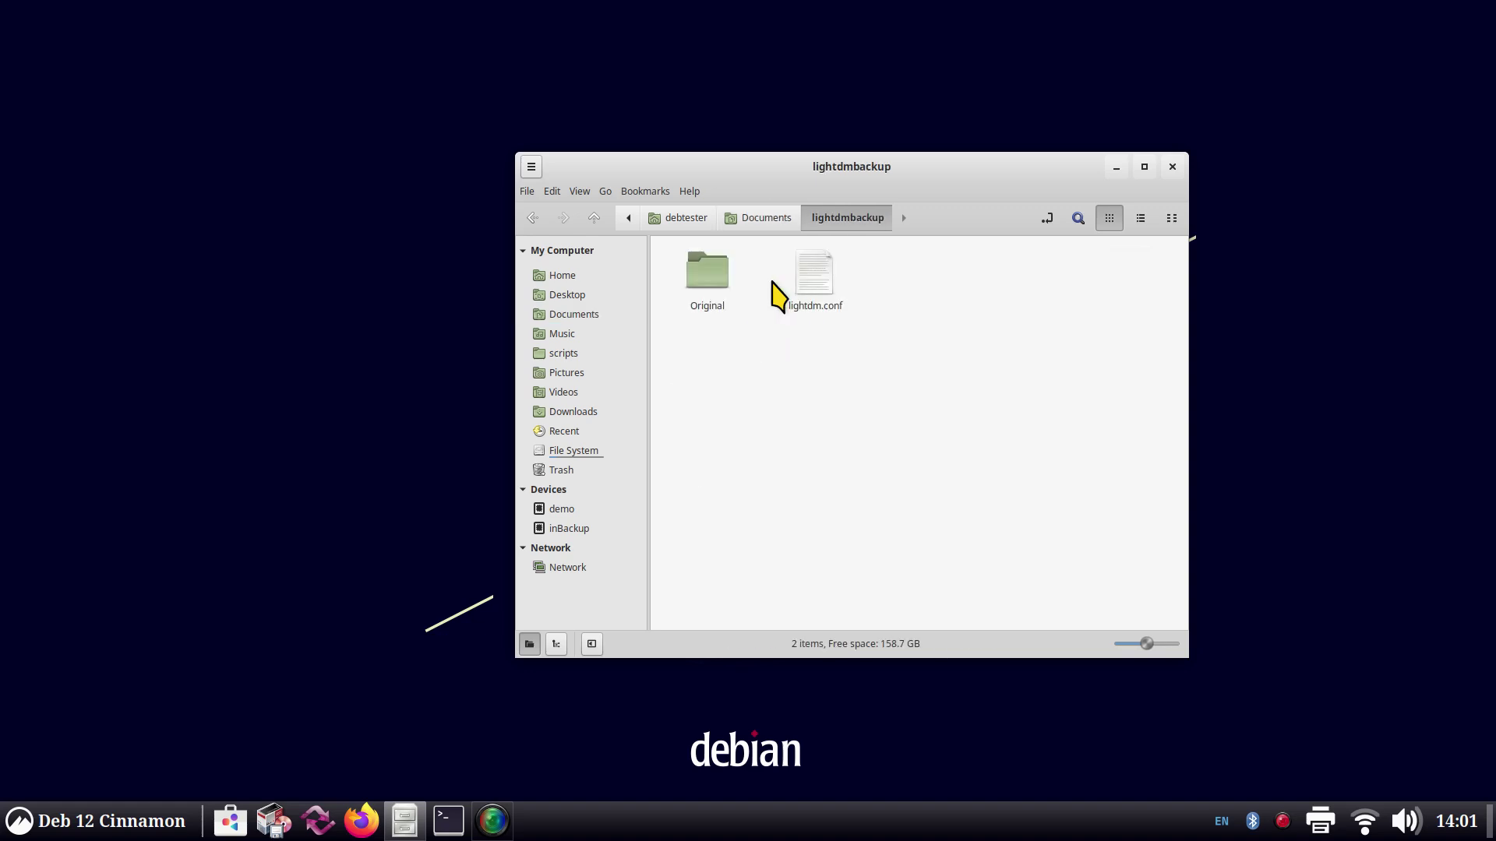
{"action": "double_click", "coordinate": [705, 269]}
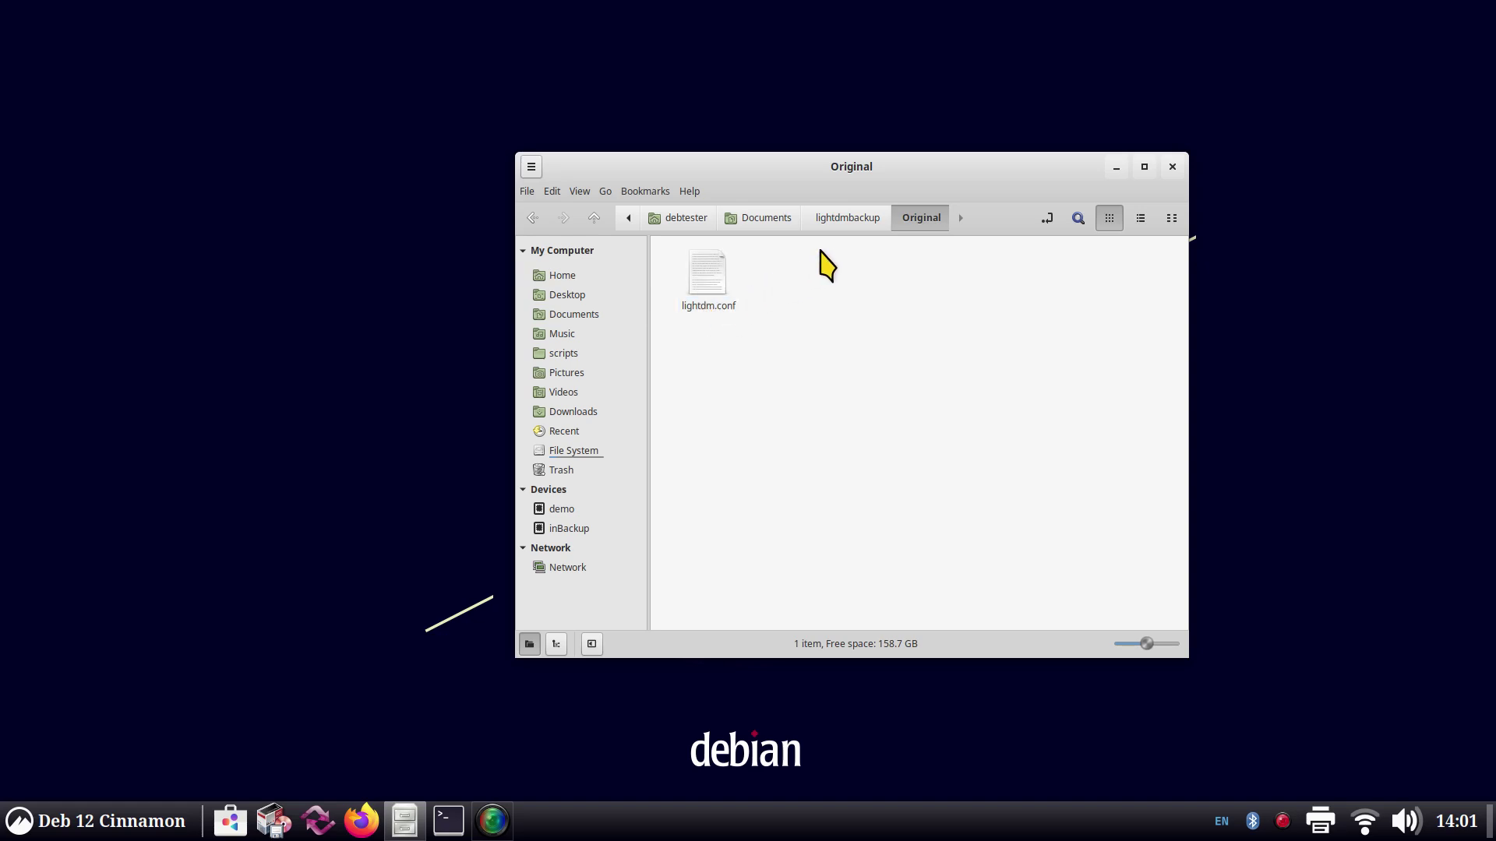
{"action": "left_click", "coordinate": [847, 228]}
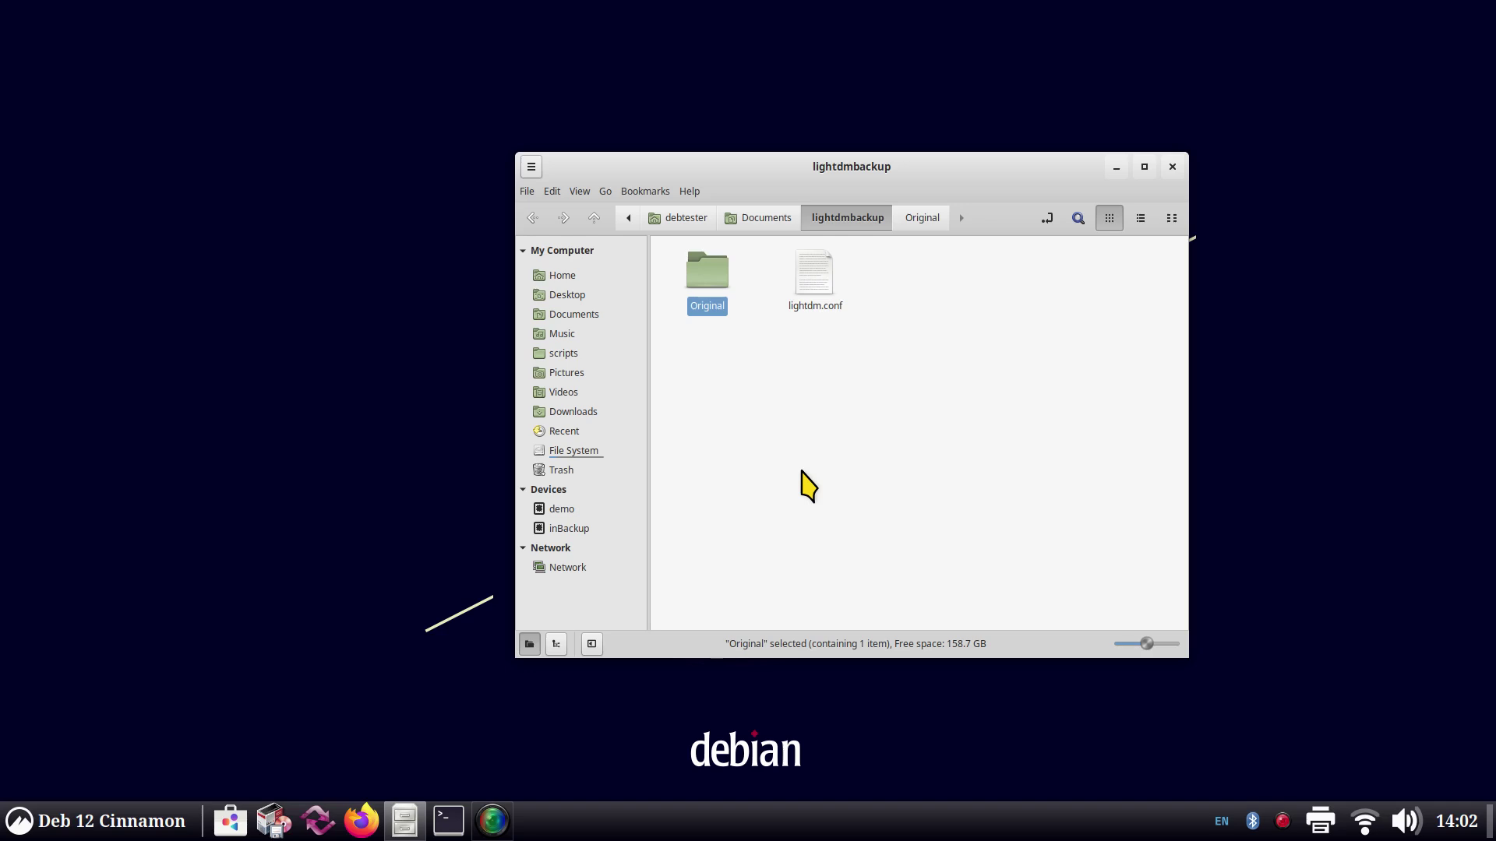
Step: Return to the /etc/lightdm folder via File System and etc
{"action": "left_click", "coordinate": [576, 452]}
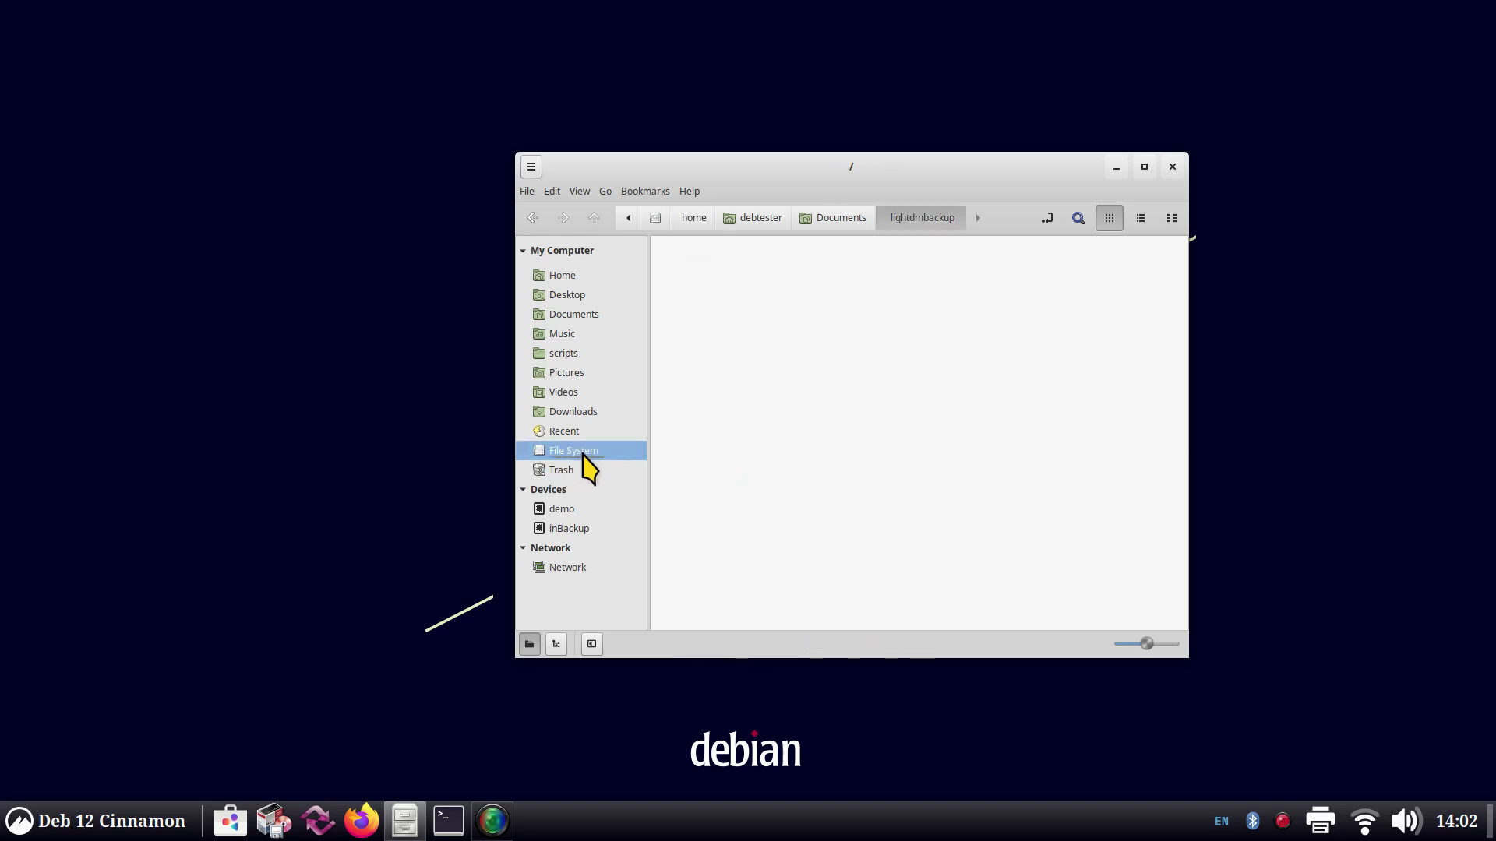
{"action": "left_click_drag", "start_coordinate": [908, 166], "coordinate": [733, 159]}
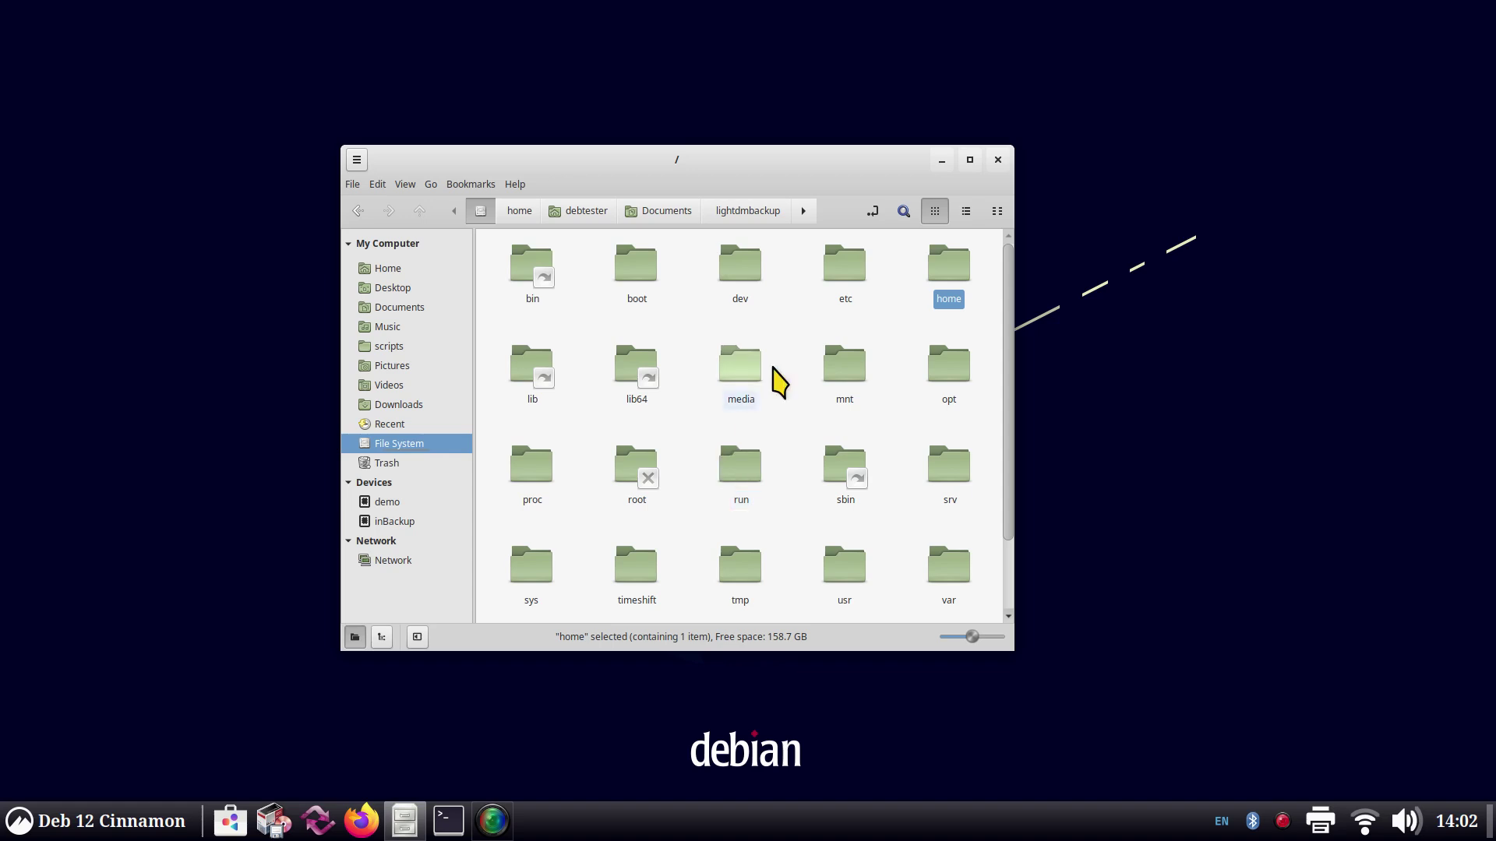
{"action": "double_click", "coordinate": [840, 265]}
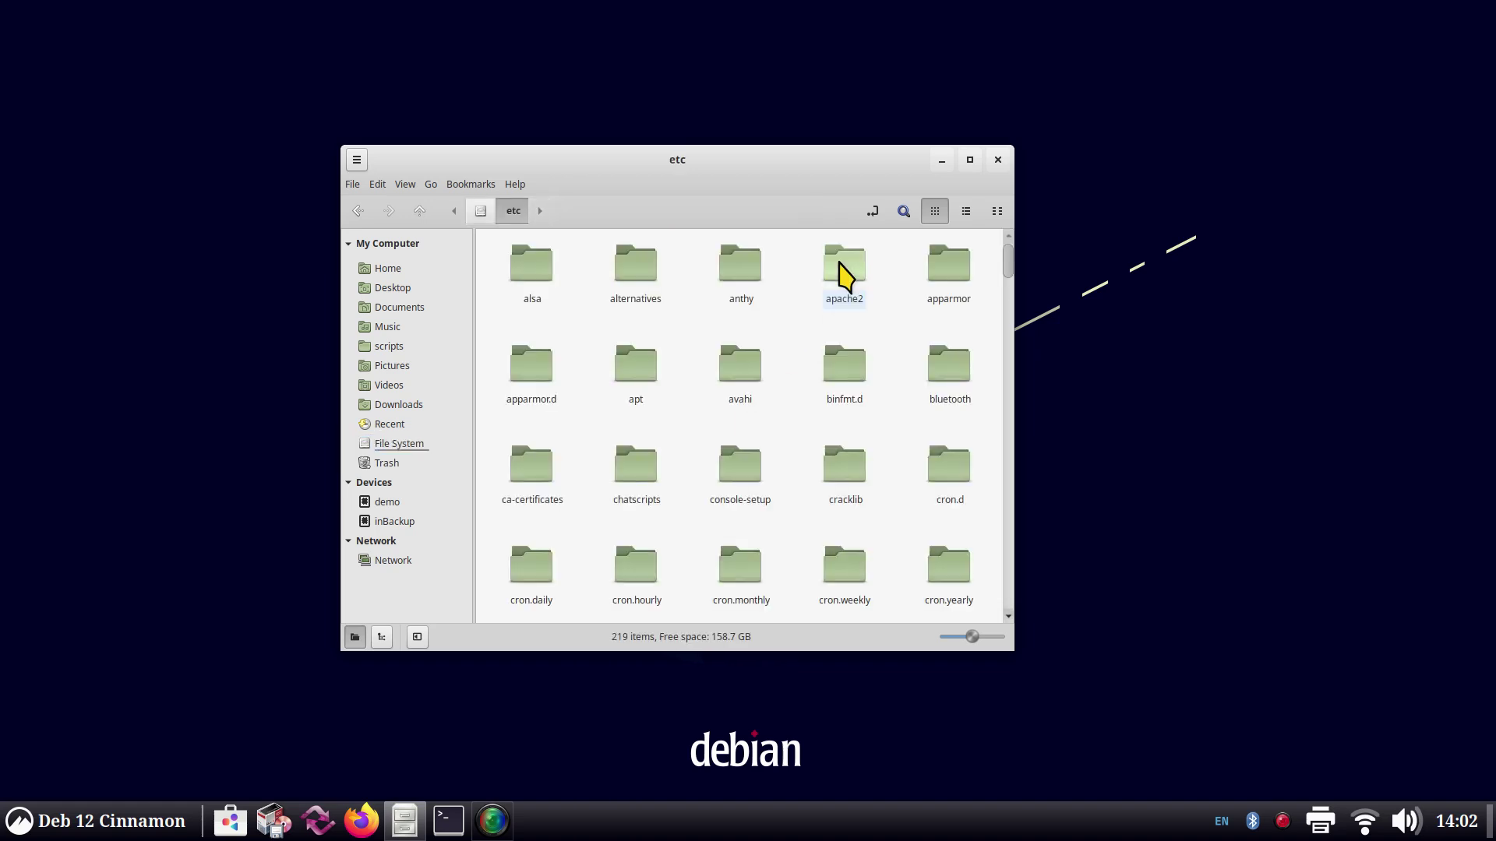
{"action": "type", "text": "li"}
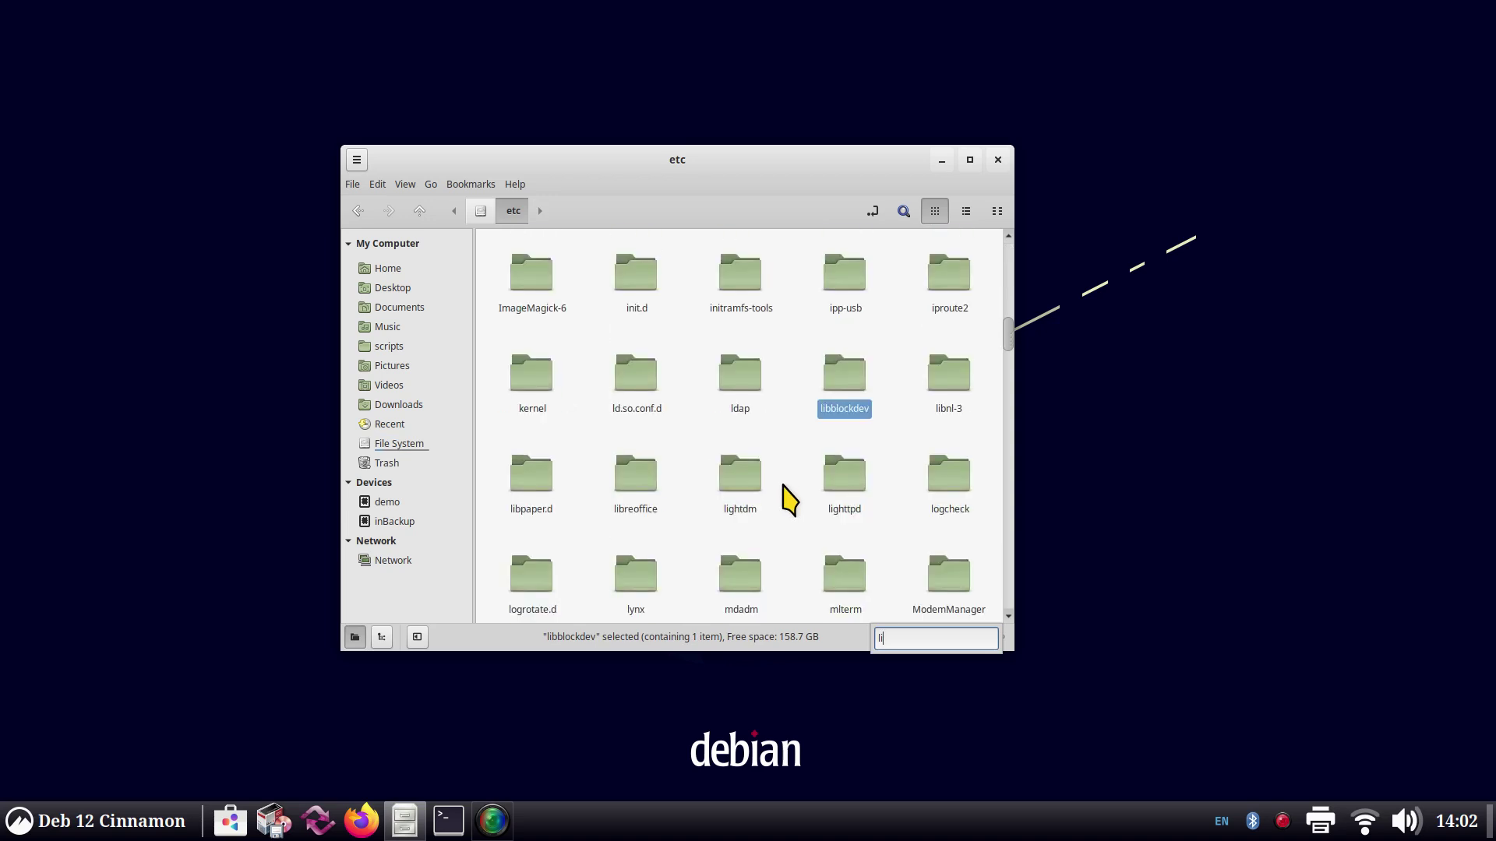
{"action": "double_click", "coordinate": [752, 483]}
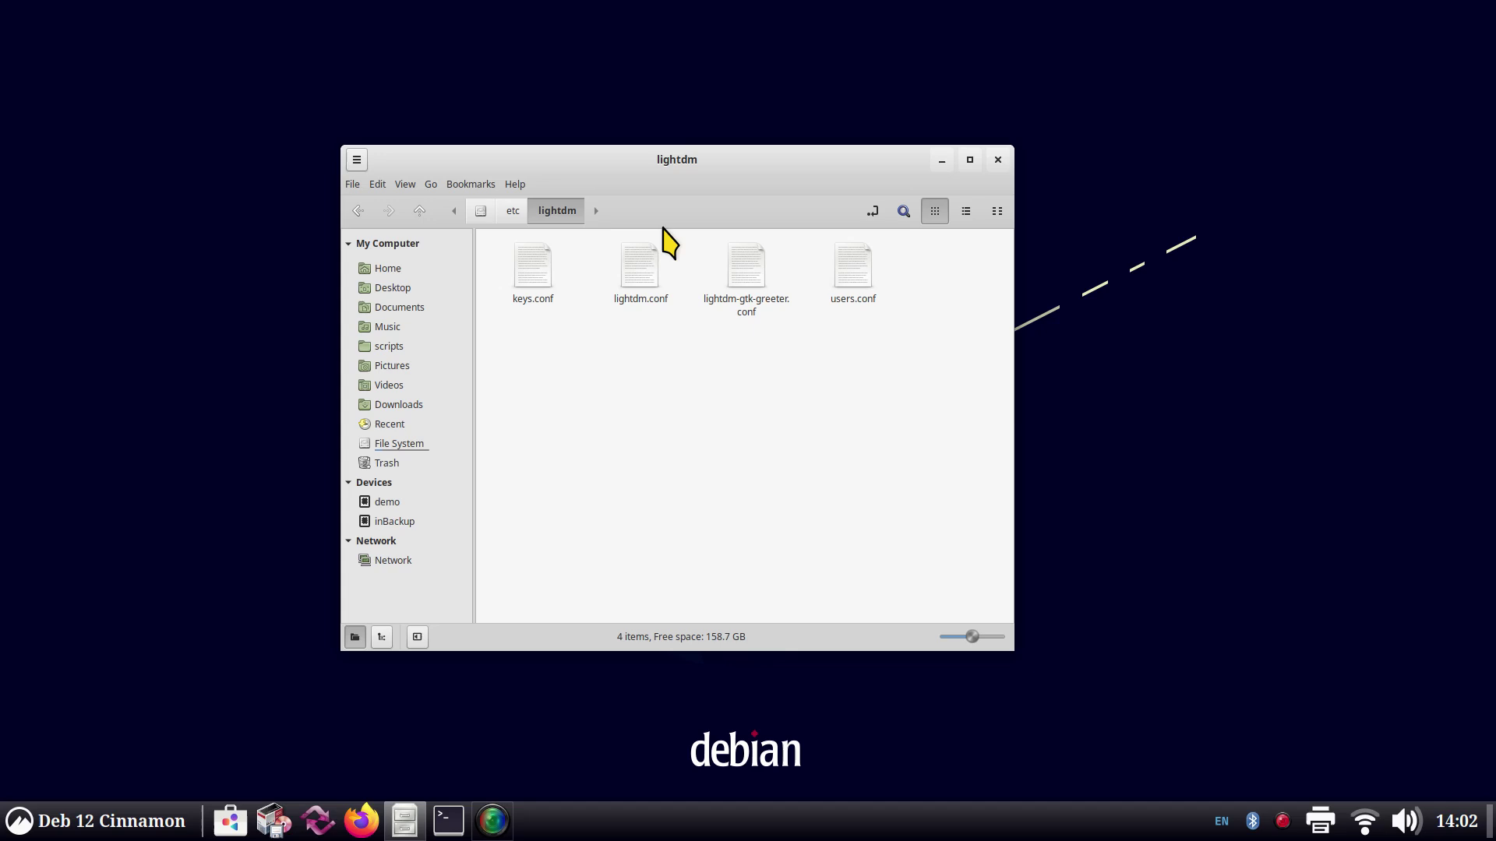
Step: Check the Permissions tab of lightdm.conf's Properties, confirming root ownership
{"action": "right_click", "coordinate": [645, 262]}
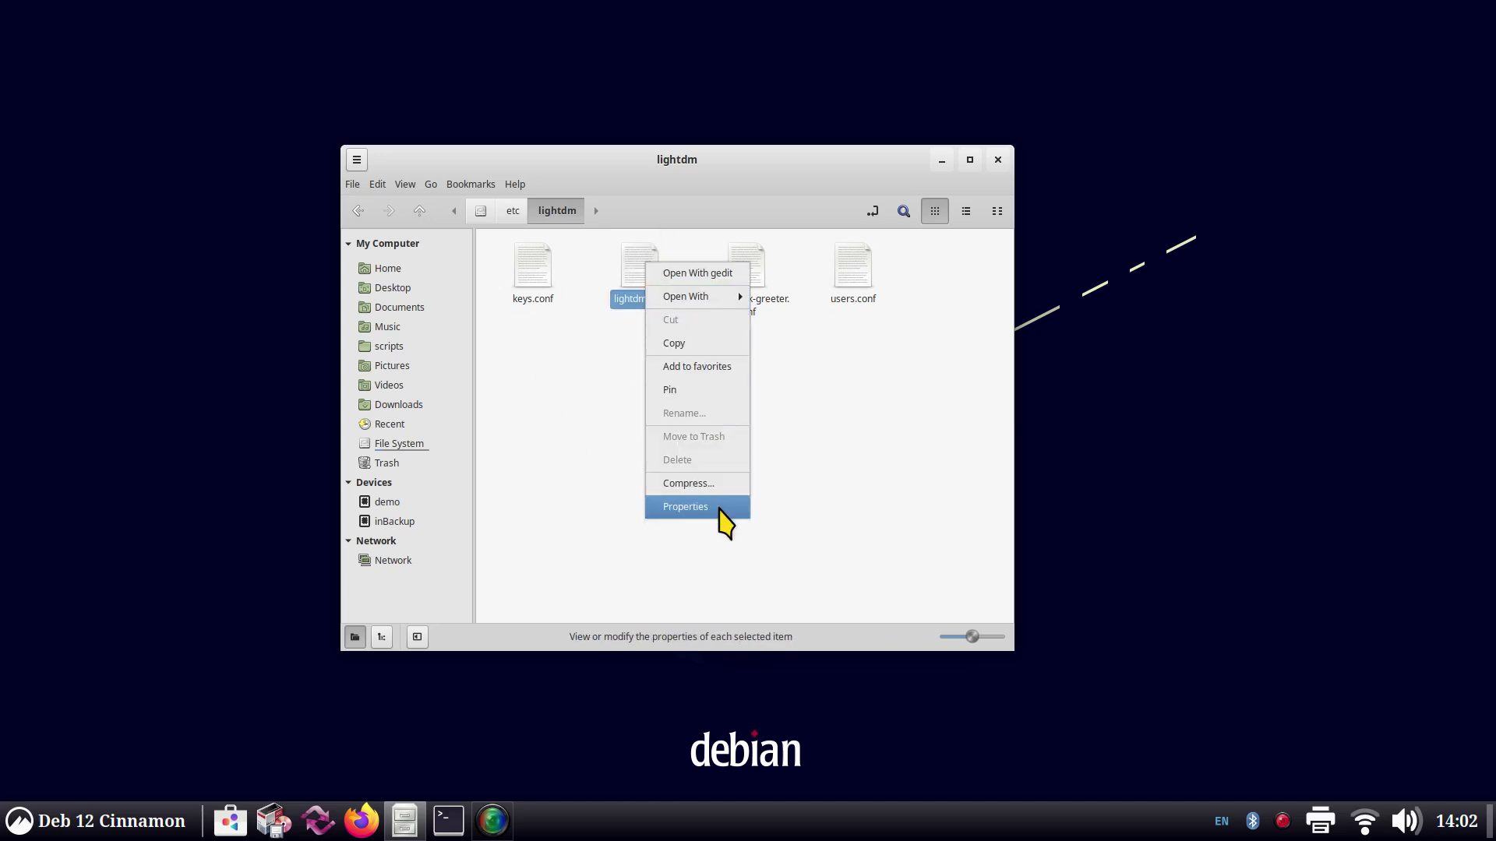
{"action": "left_click", "coordinate": [716, 508]}
{"action": "left_click", "coordinate": [732, 224]}
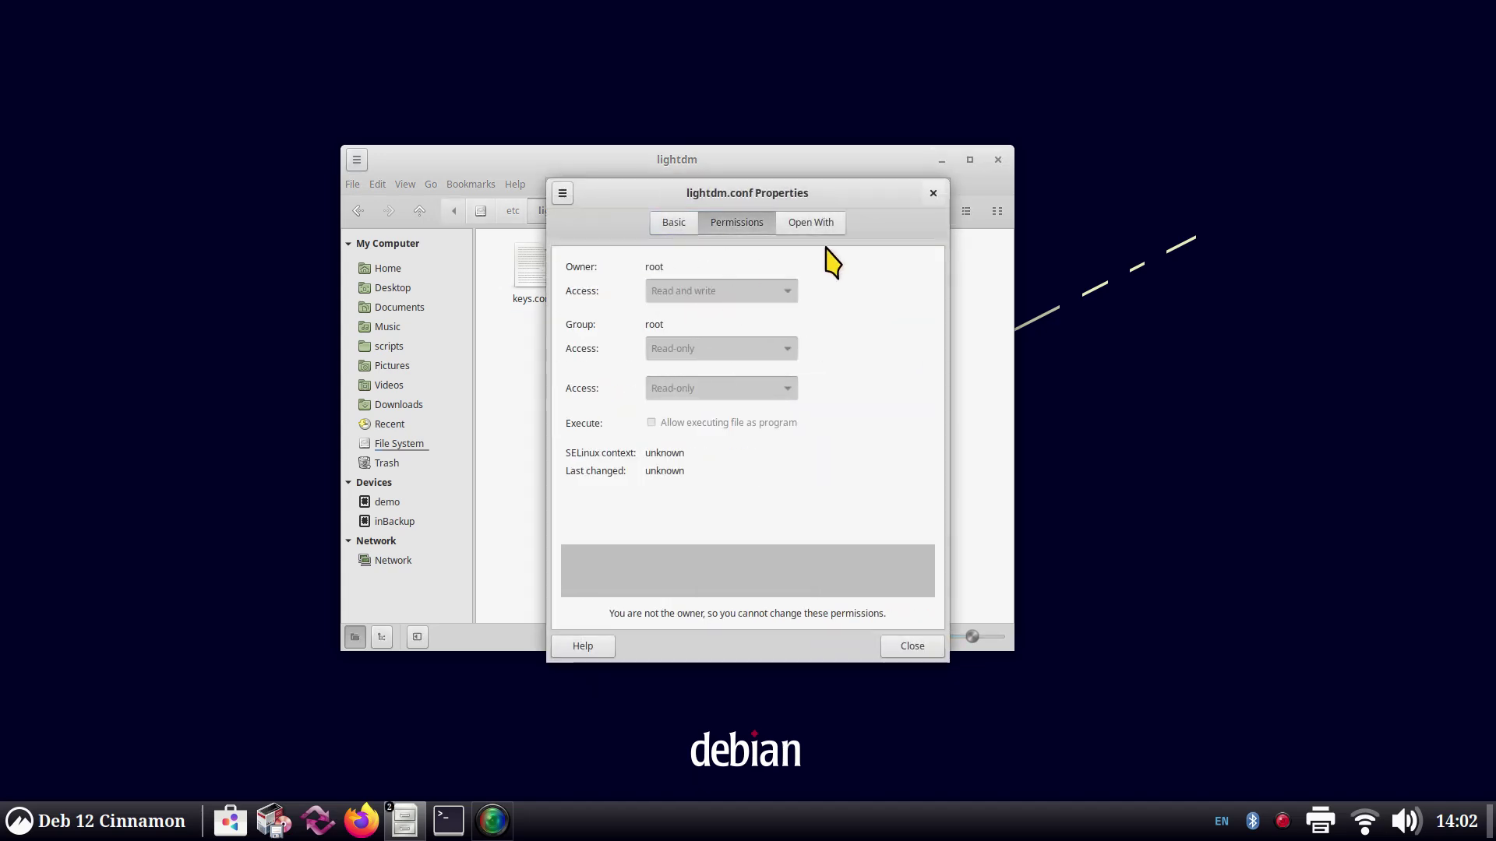
{"action": "left_click", "coordinate": [933, 193]}
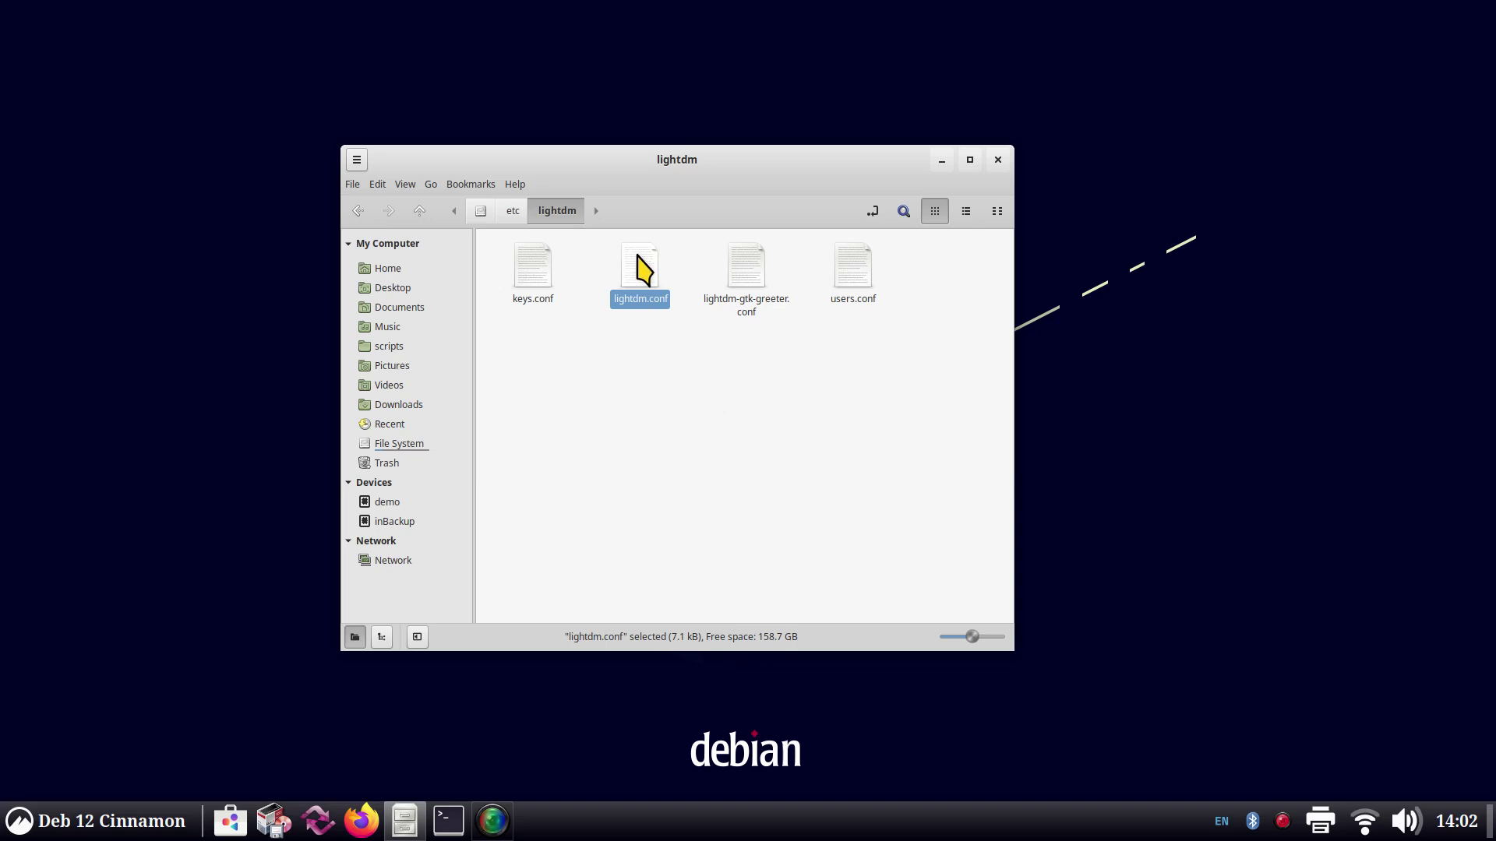
Step: Open lightdm.conf read-only in gedit, scrolled to [Seat:*] at the top, with enlarged text
{"action": "right_click", "coordinate": [637, 257]}
{"action": "mouse_move", "coordinate": [729, 286]}
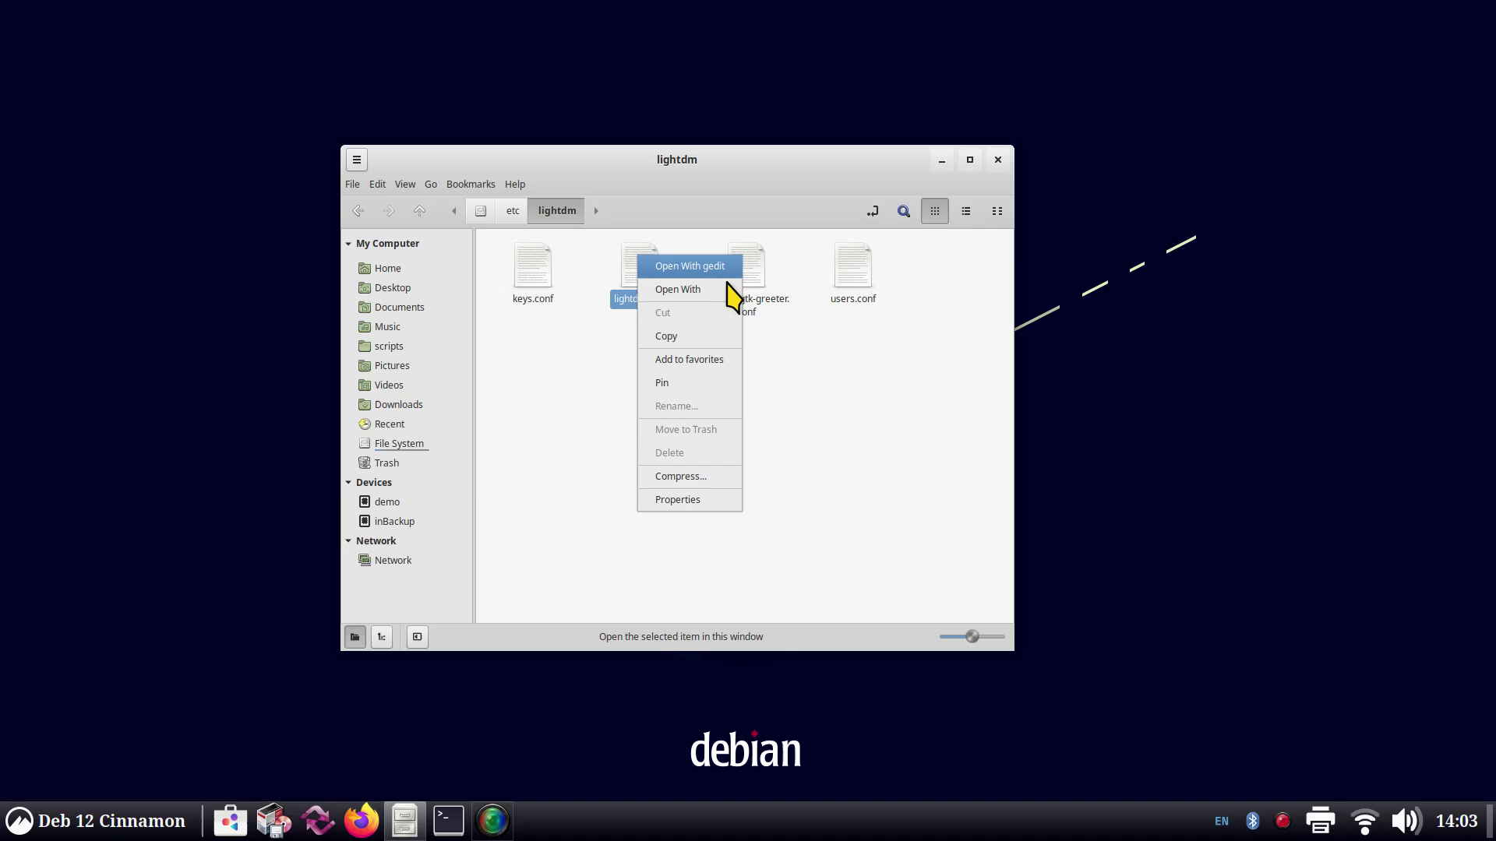
{"action": "left_click", "coordinate": [771, 414]}
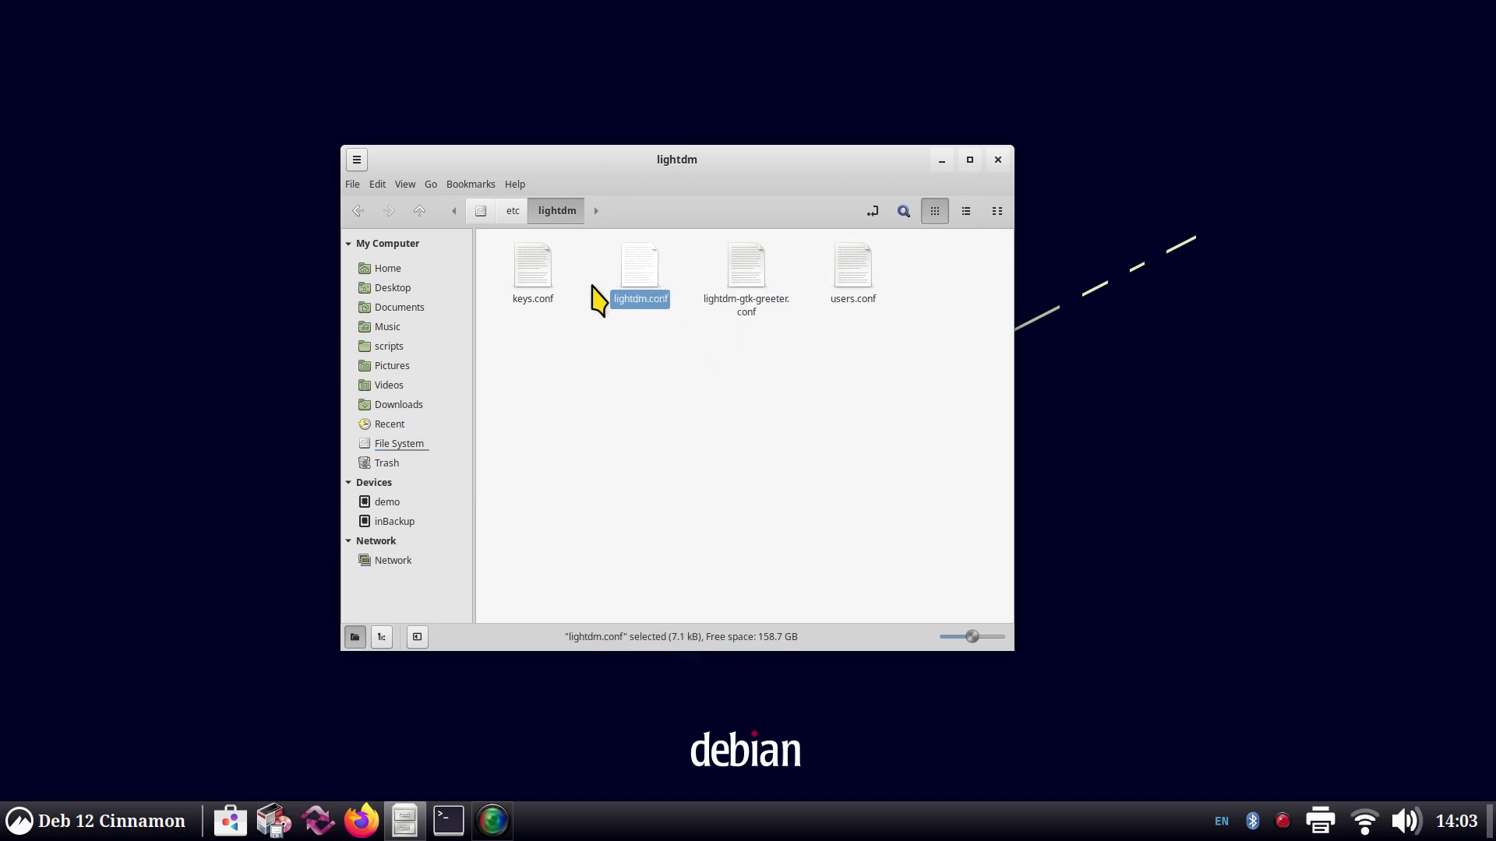
{"action": "double_click", "coordinate": [638, 278]}
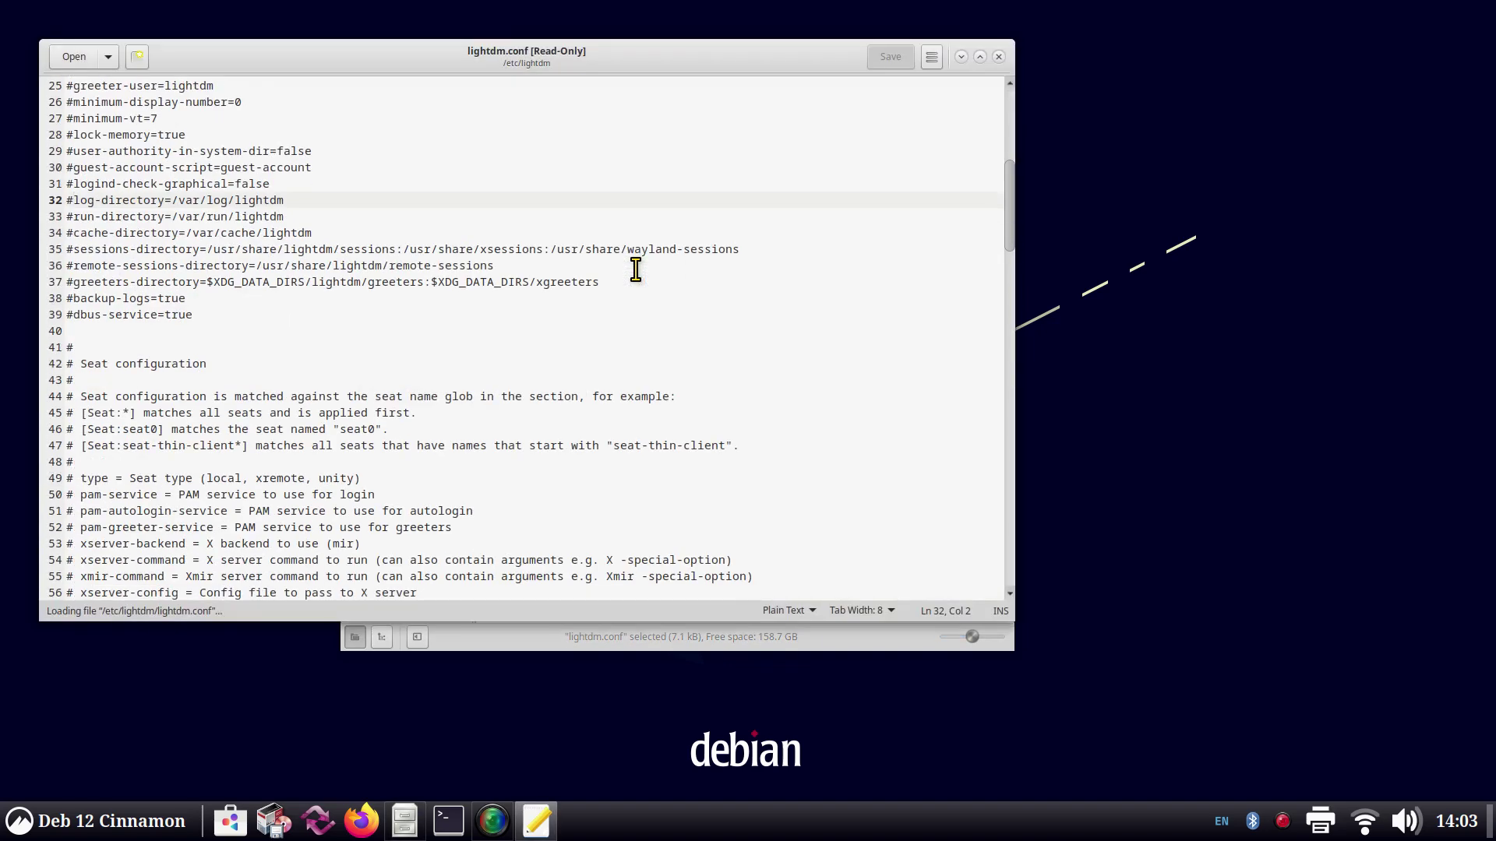
{"action": "scroll", "coordinate": [818, 404], "scroll_direction": "up", "scroll_amount": 8}
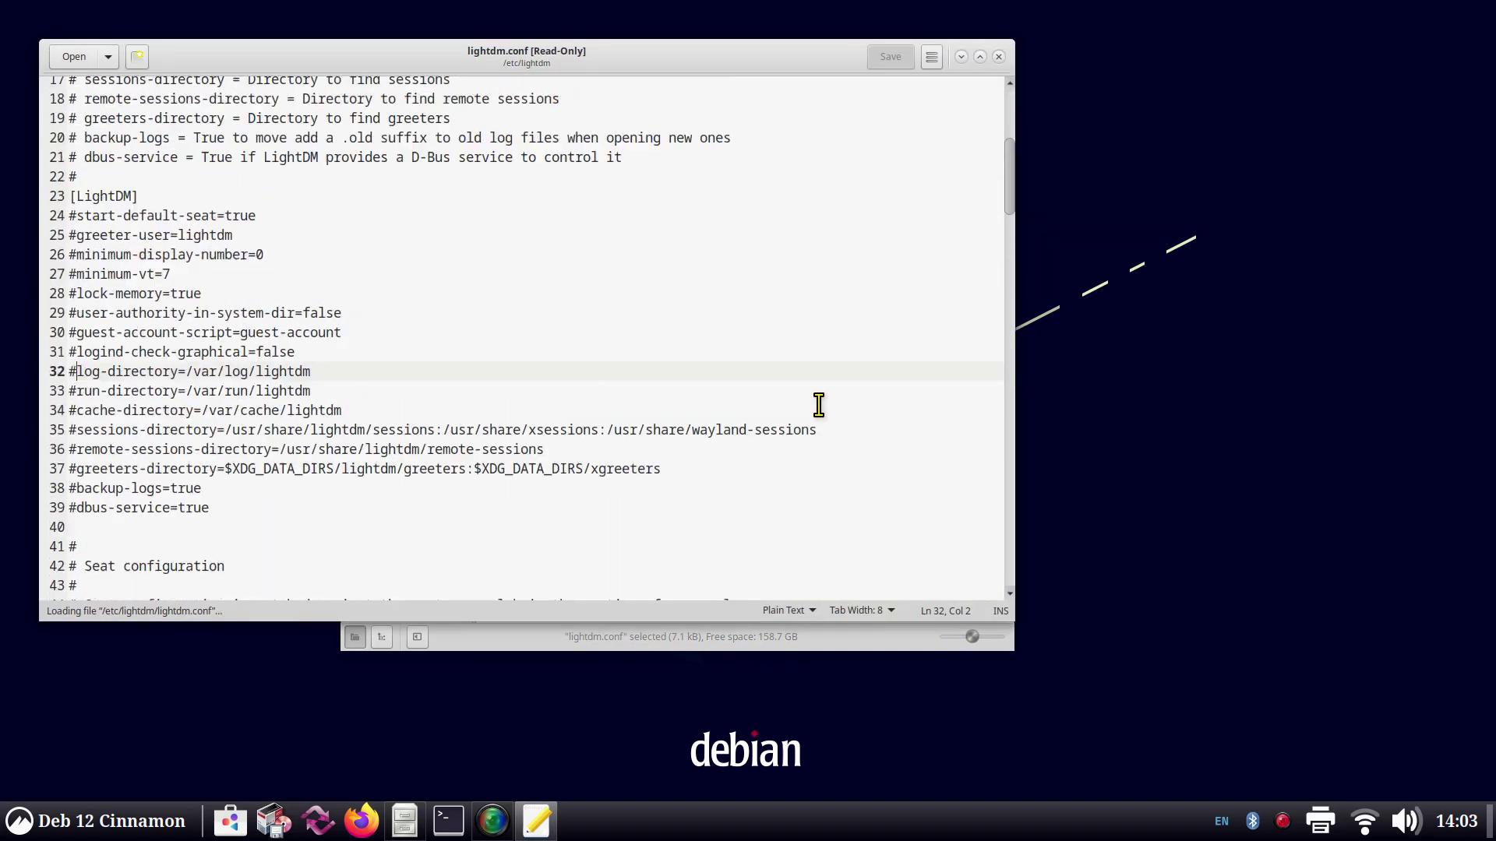
{"action": "key", "text": "ctrl+plus"}
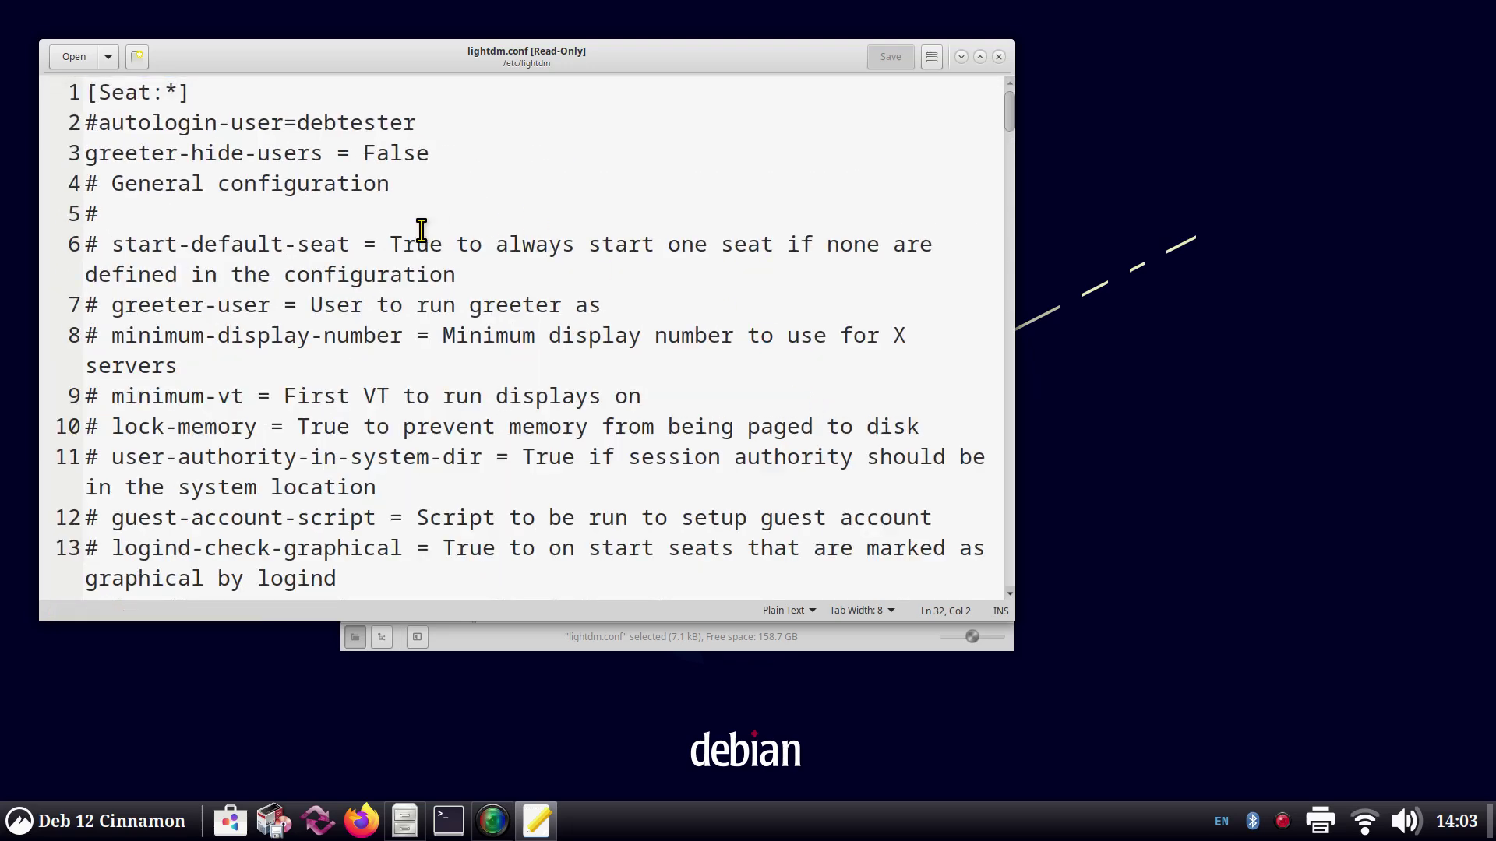
Step: View the About gedit information window
{"action": "left_click", "coordinate": [931, 57]}
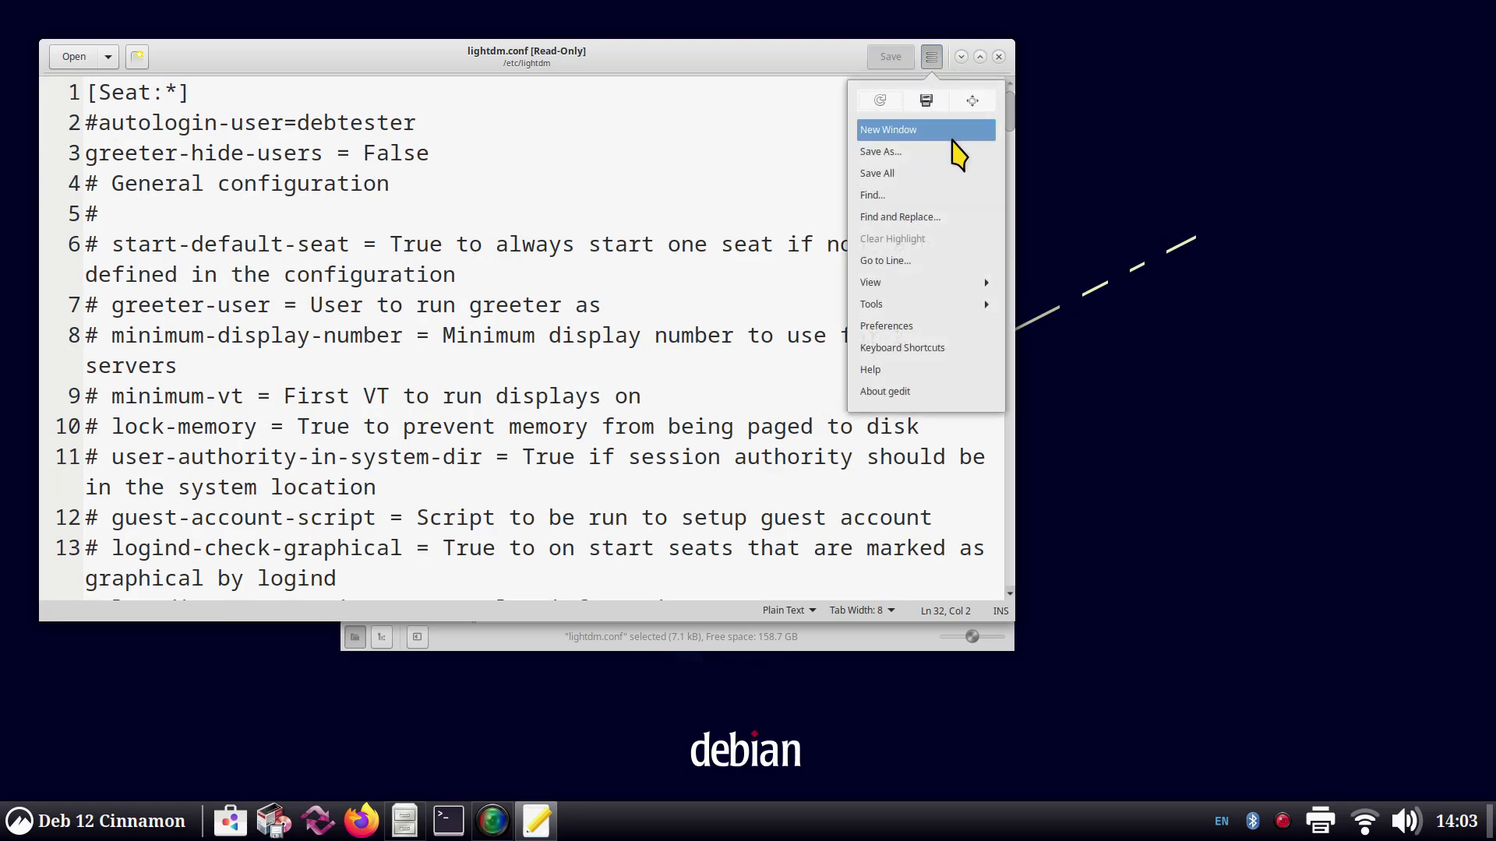
{"action": "left_click", "coordinate": [916, 411]}
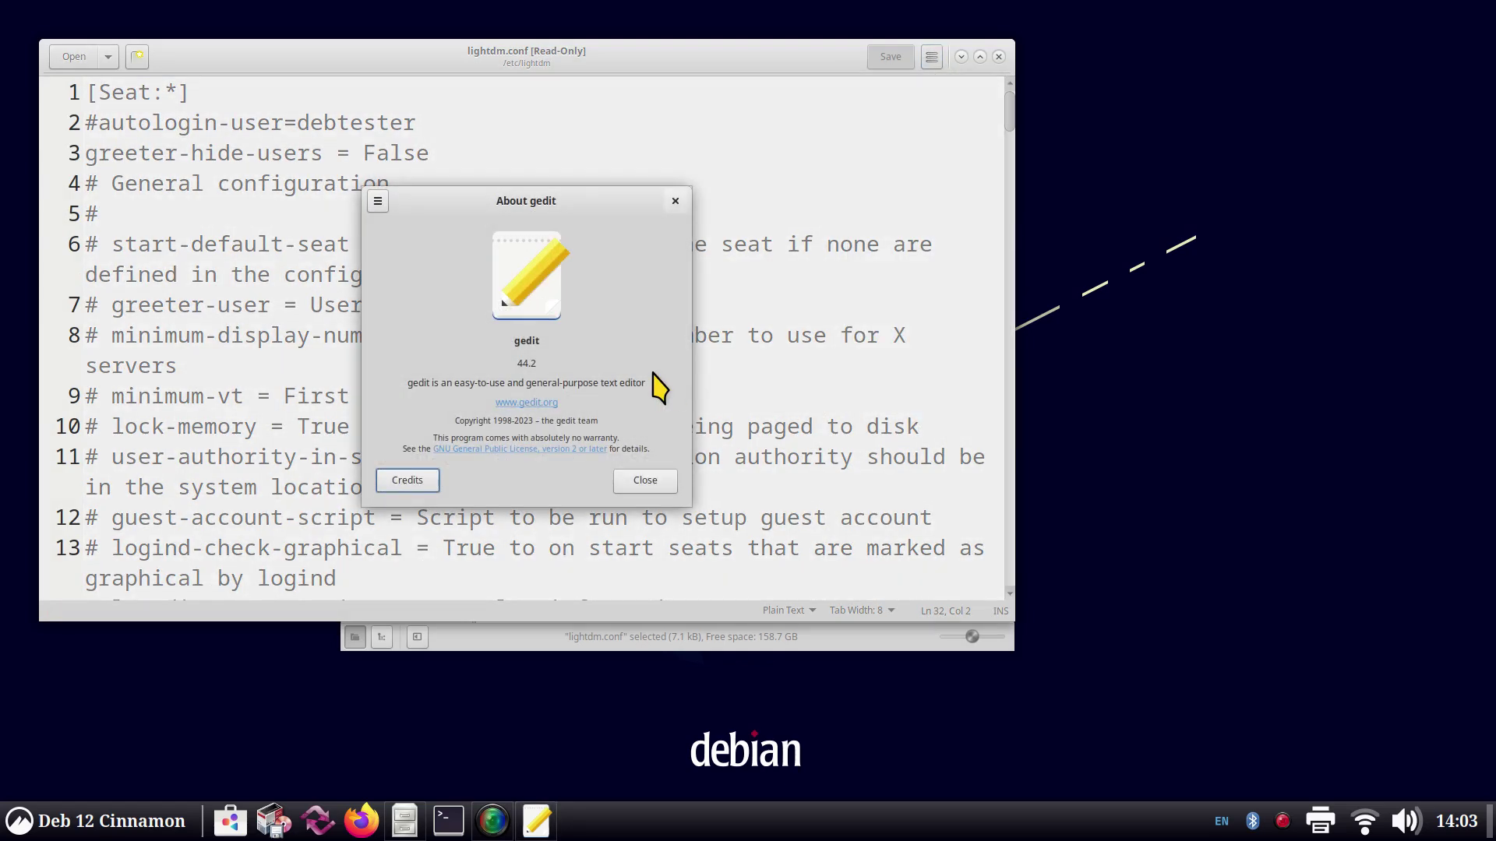
{"action": "left_click", "coordinate": [674, 201]}
Step: Browse the Plugins list in gedit Preferences, then close lightdm.conf
{"action": "left_click", "coordinate": [931, 57]}
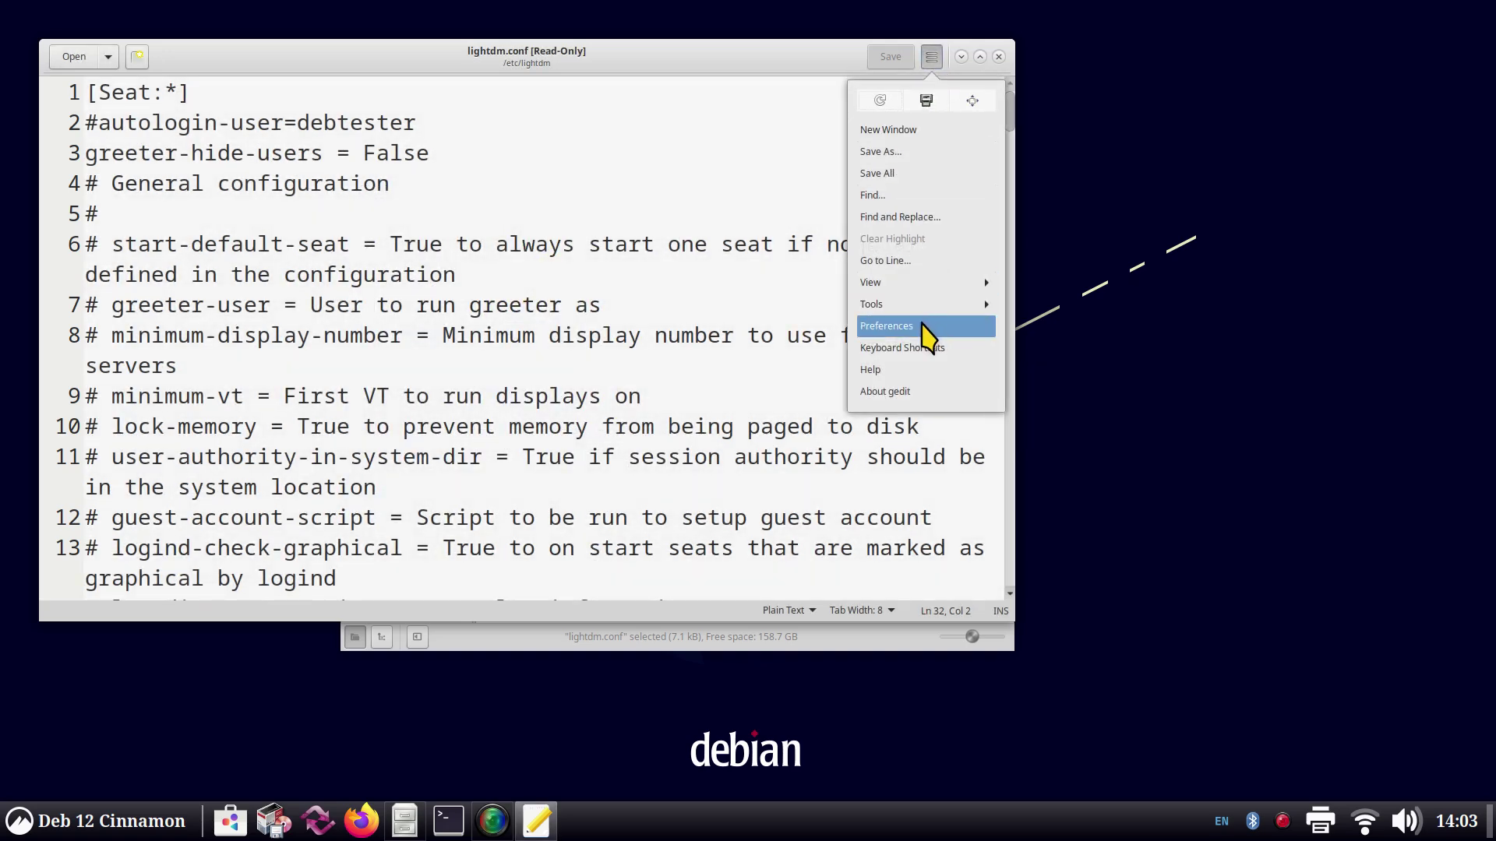
{"action": "left_click", "coordinate": [922, 327]}
{"action": "left_click", "coordinate": [616, 157]}
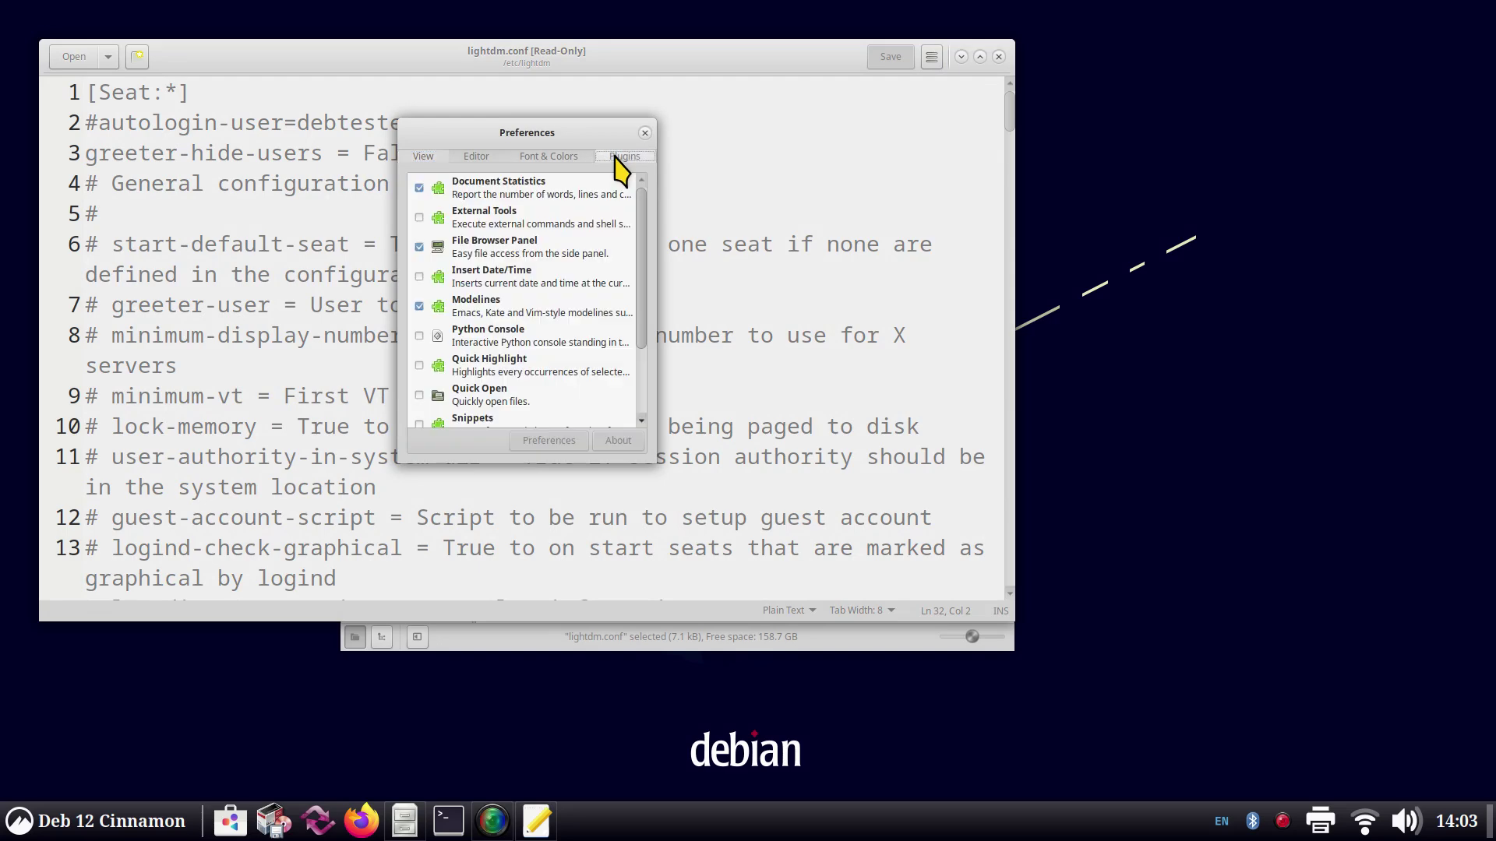
{"action": "left_click_drag", "start_coordinate": [643, 218], "coordinate": [639, 348]}
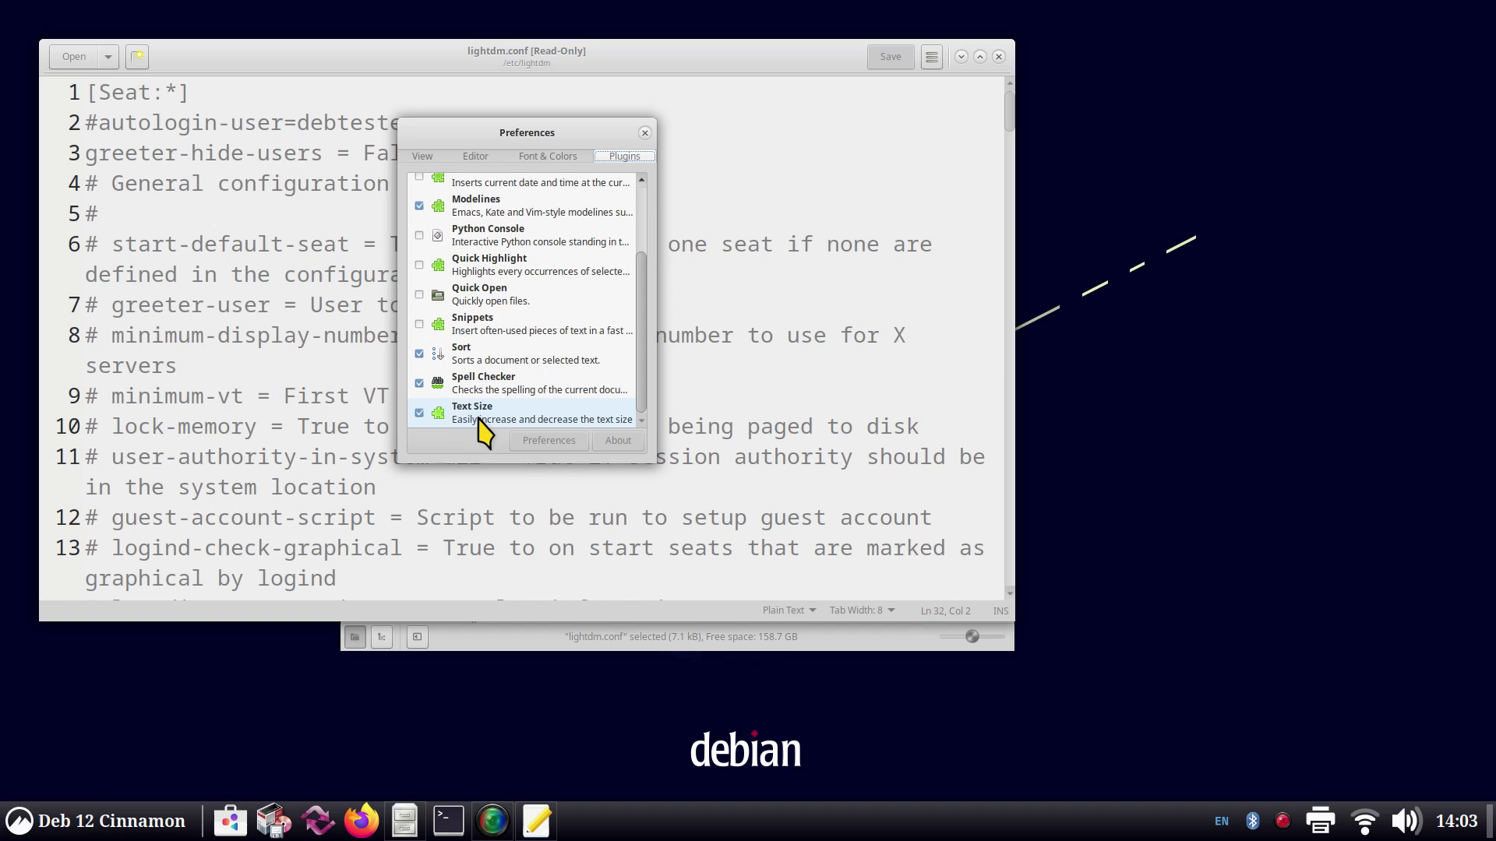
{"action": "left_click", "coordinate": [645, 133]}
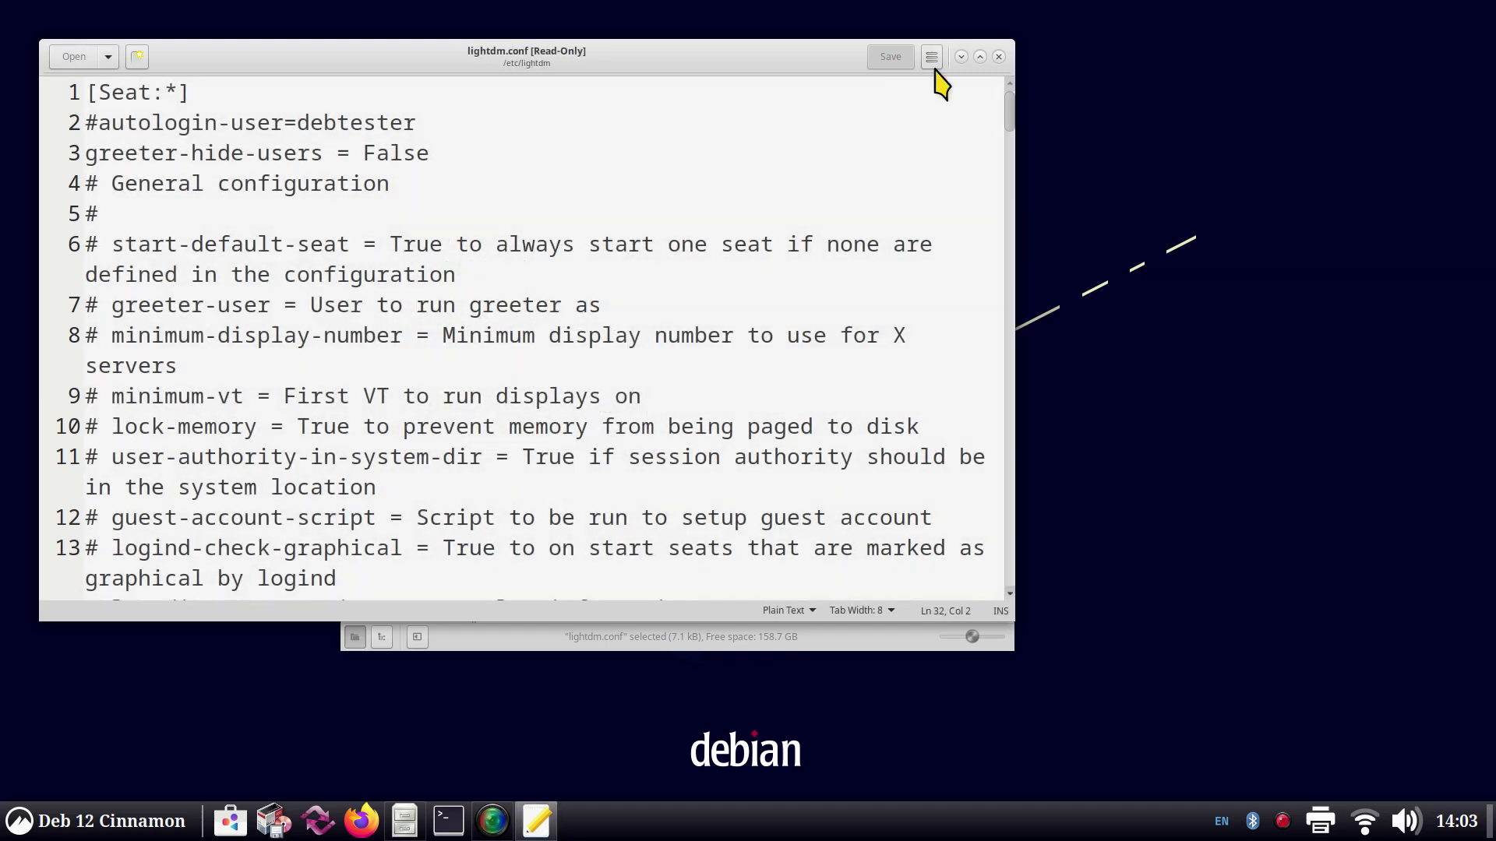
{"action": "left_click", "coordinate": [999, 56]}
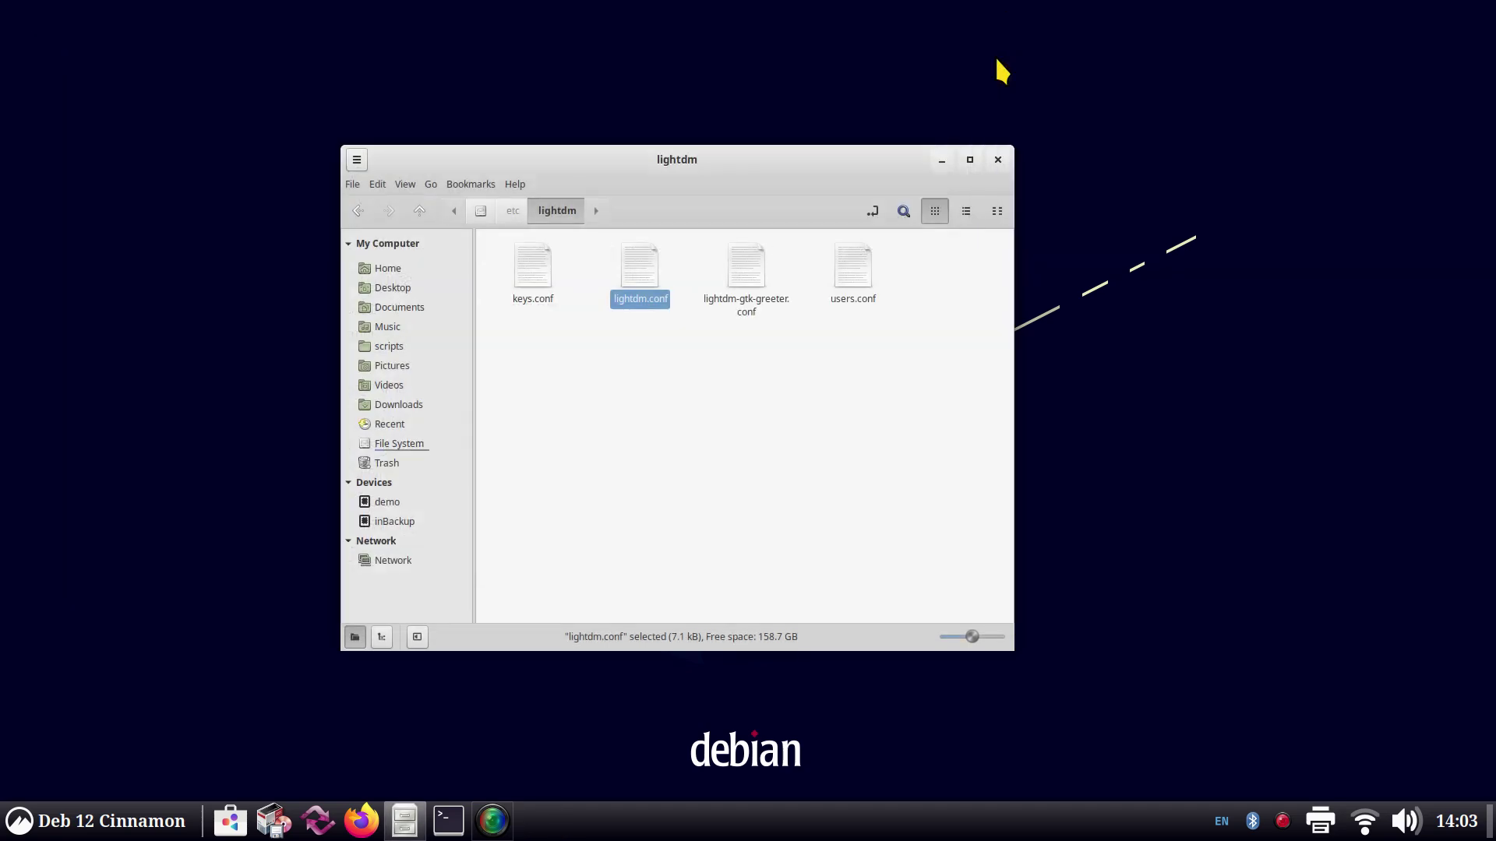
Step: Close the lightdm folder window and recall 'sudo apt-get install -y gedit-plugin-text-size' in a Terminal with enlarged text
{"action": "left_click", "coordinate": [1004, 160]}
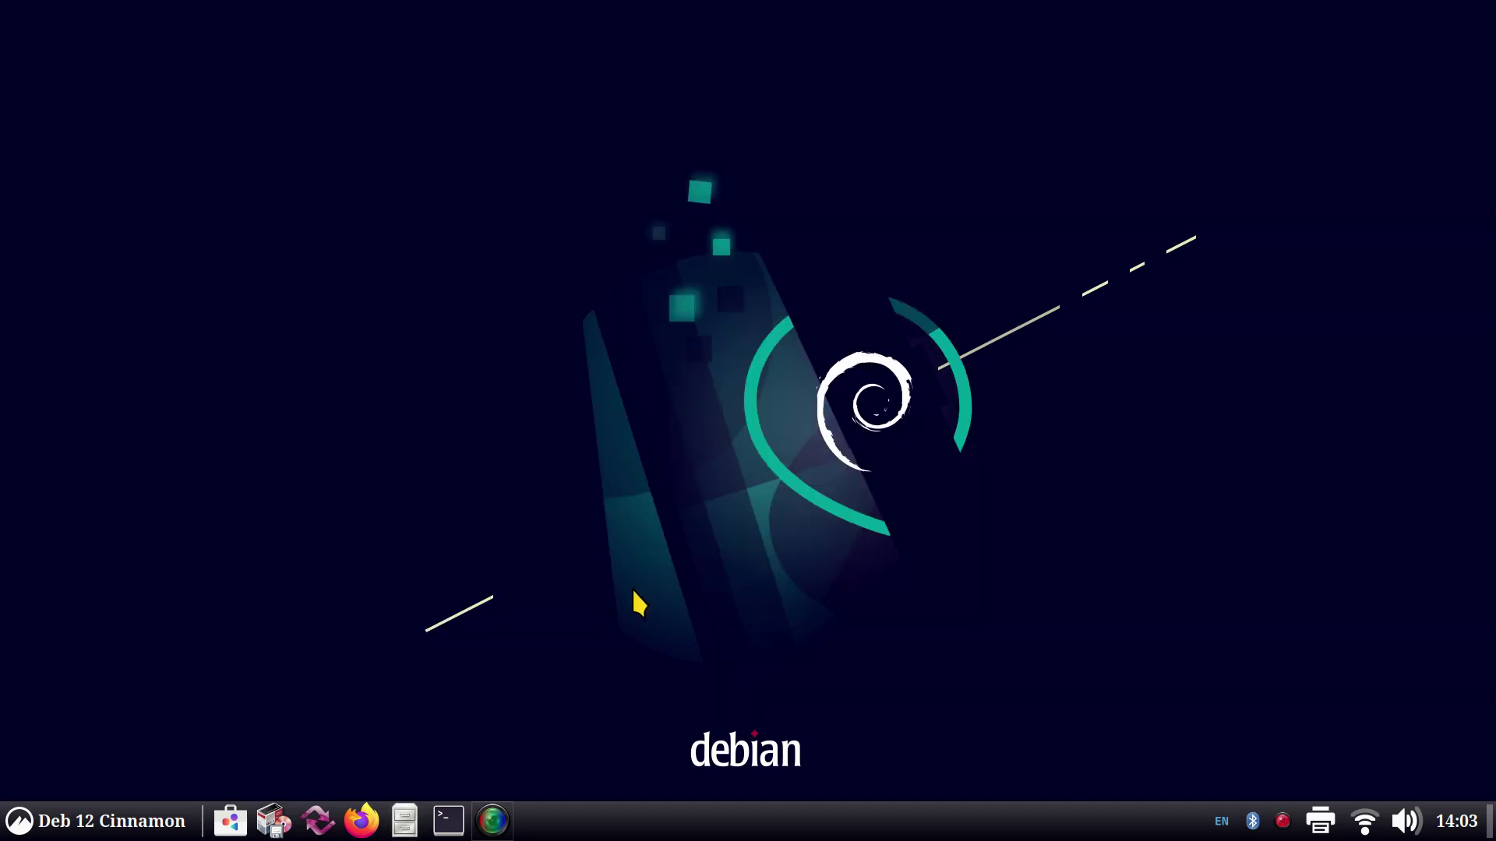
{"action": "left_click", "coordinate": [447, 820]}
{"action": "left_click_drag", "start_coordinate": [533, 133], "coordinate": [799, 214]}
{"action": "key", "text": "ctrl+plus"}
{"action": "key", "text": "ctrl+plus"}
{"action": "key", "text": "ctrl+plus"}
{"action": "key", "text": "ctrl+plus"}
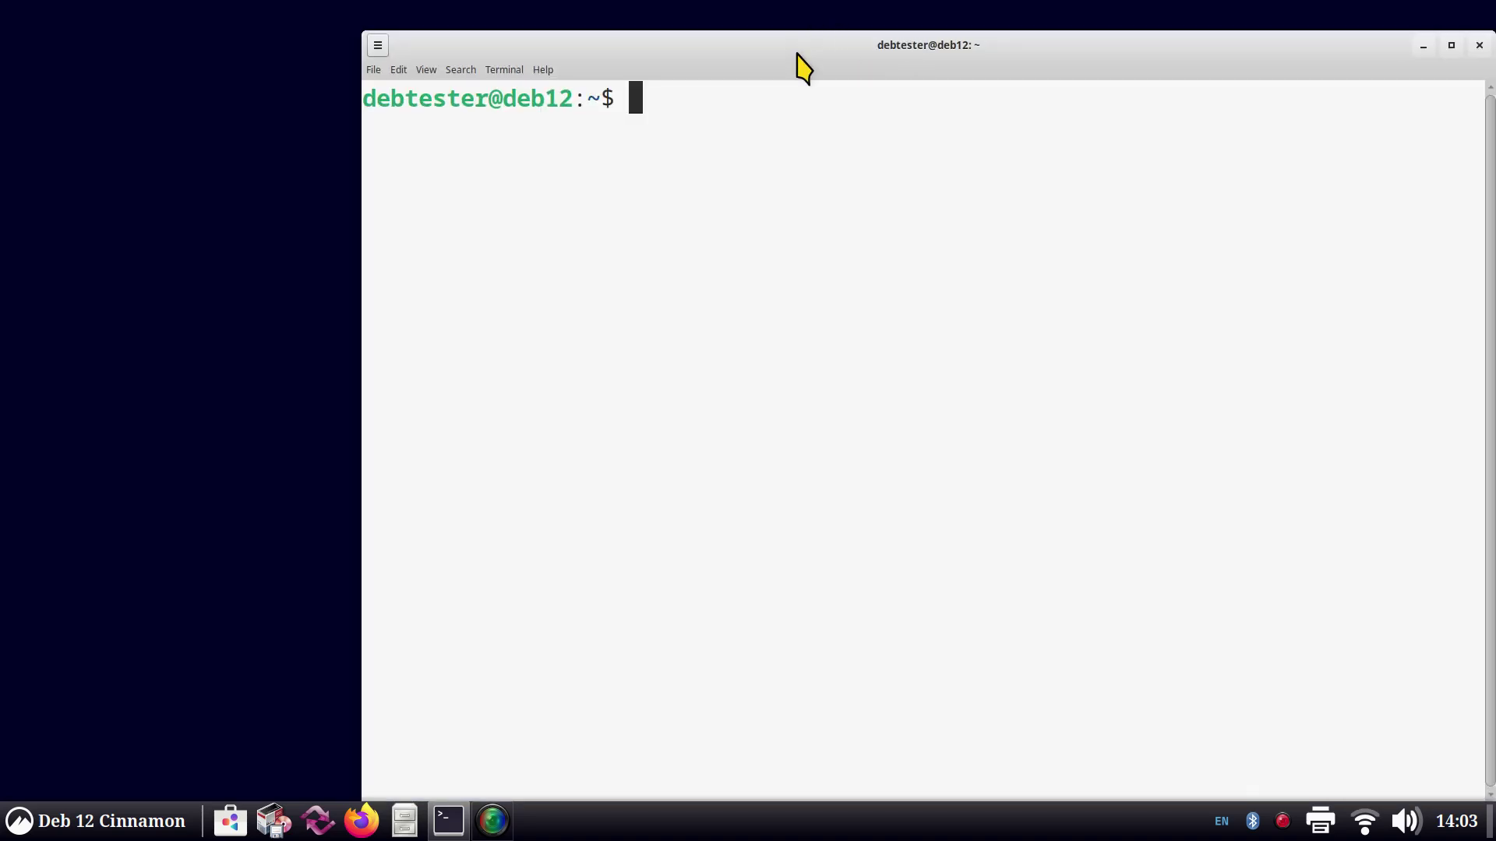
{"action": "left_click_drag", "start_coordinate": [795, 52], "coordinate": [649, 52]}
{"action": "key", "text": "Up"}
{"action": "key", "text": "Up"}
{"action": "key", "text": "Up"}
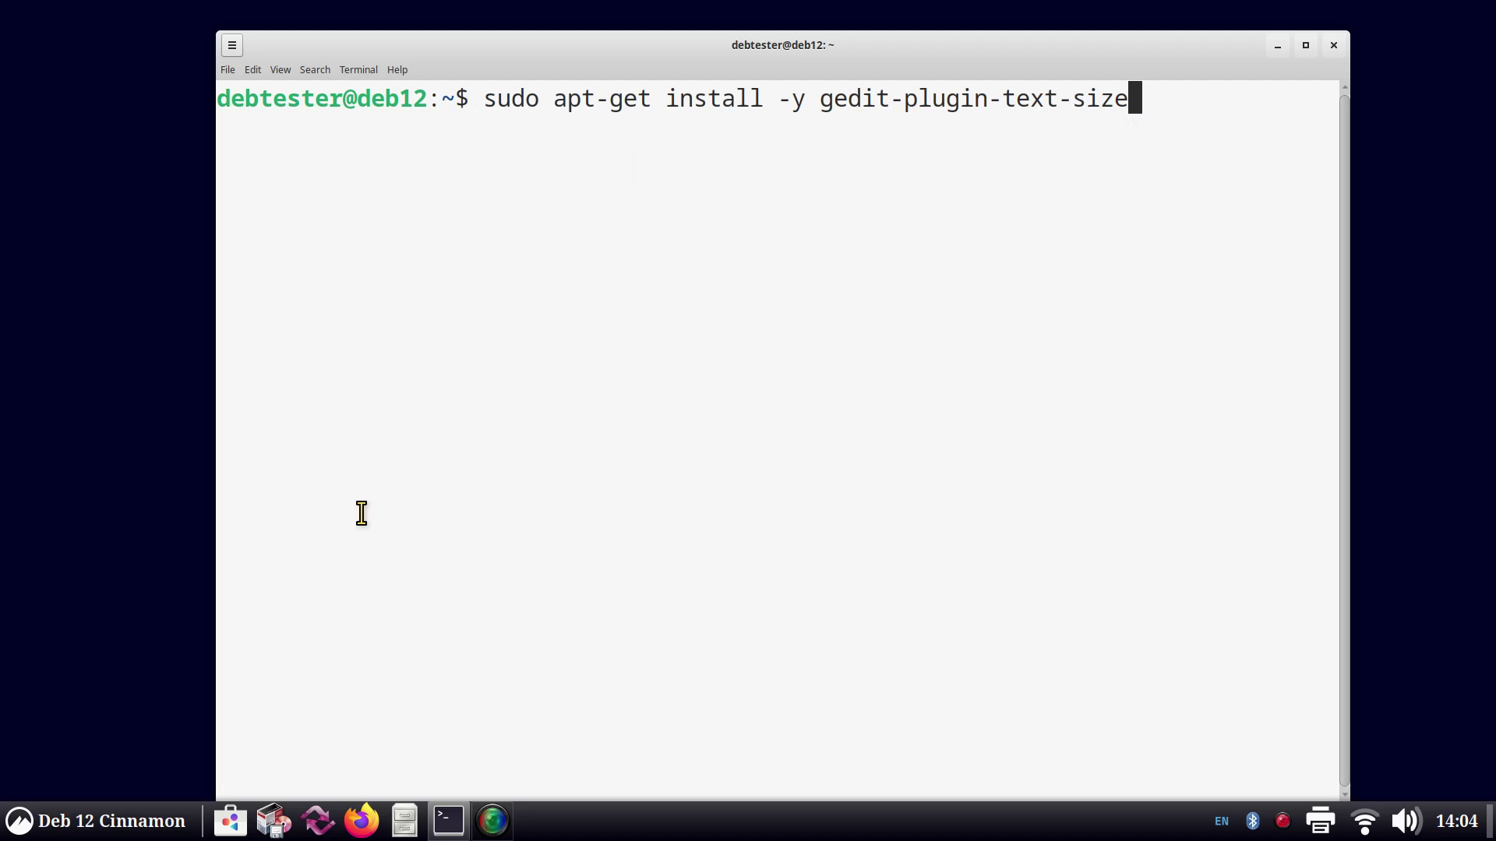
Step: Close Terminal and open the Documents file a in gedit
{"action": "left_click", "coordinate": [1334, 46]}
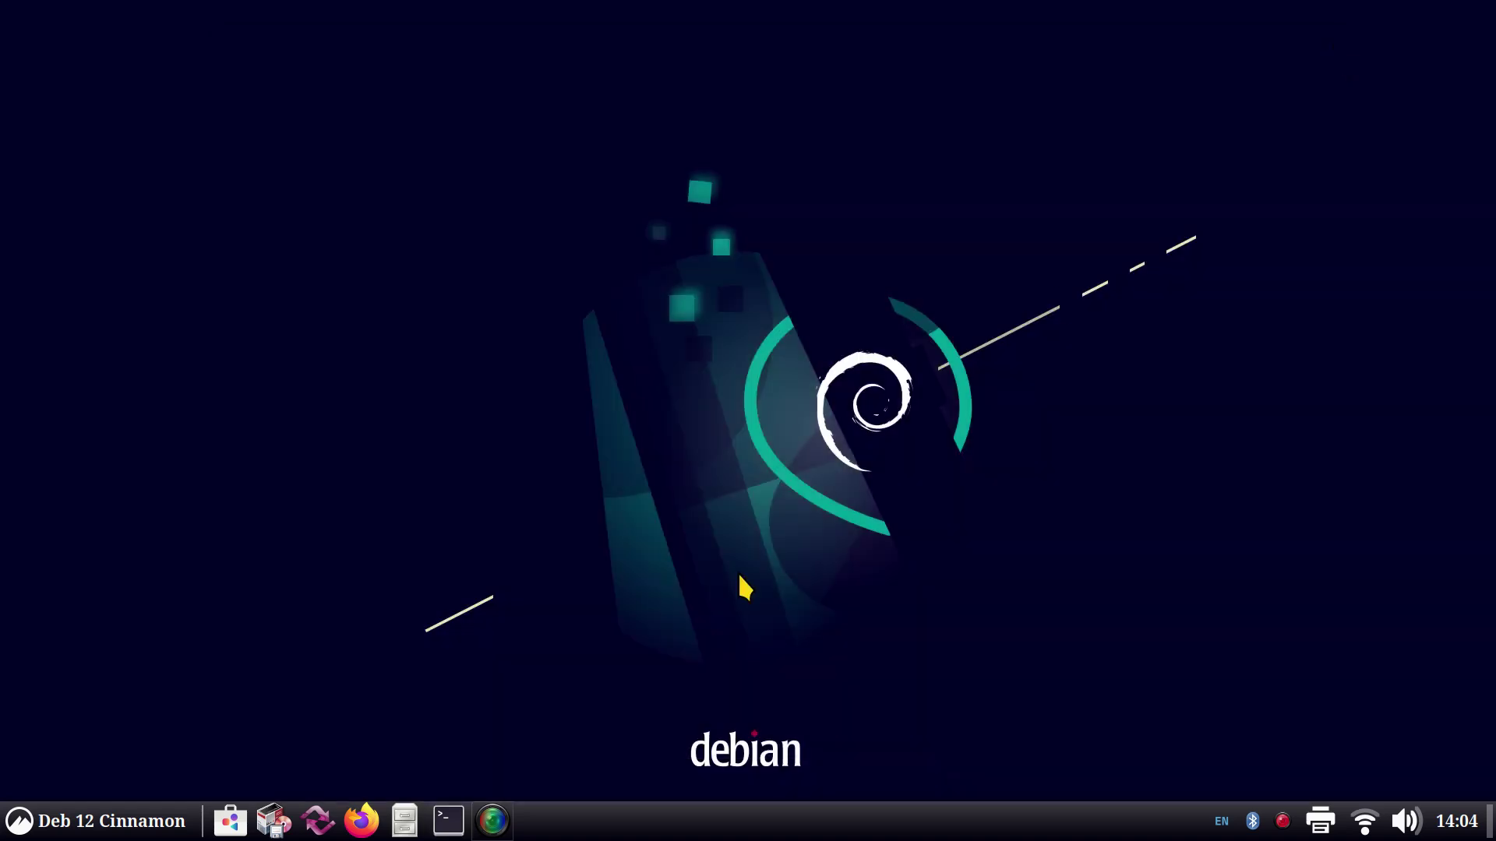
{"action": "key", "text": "super+e"}
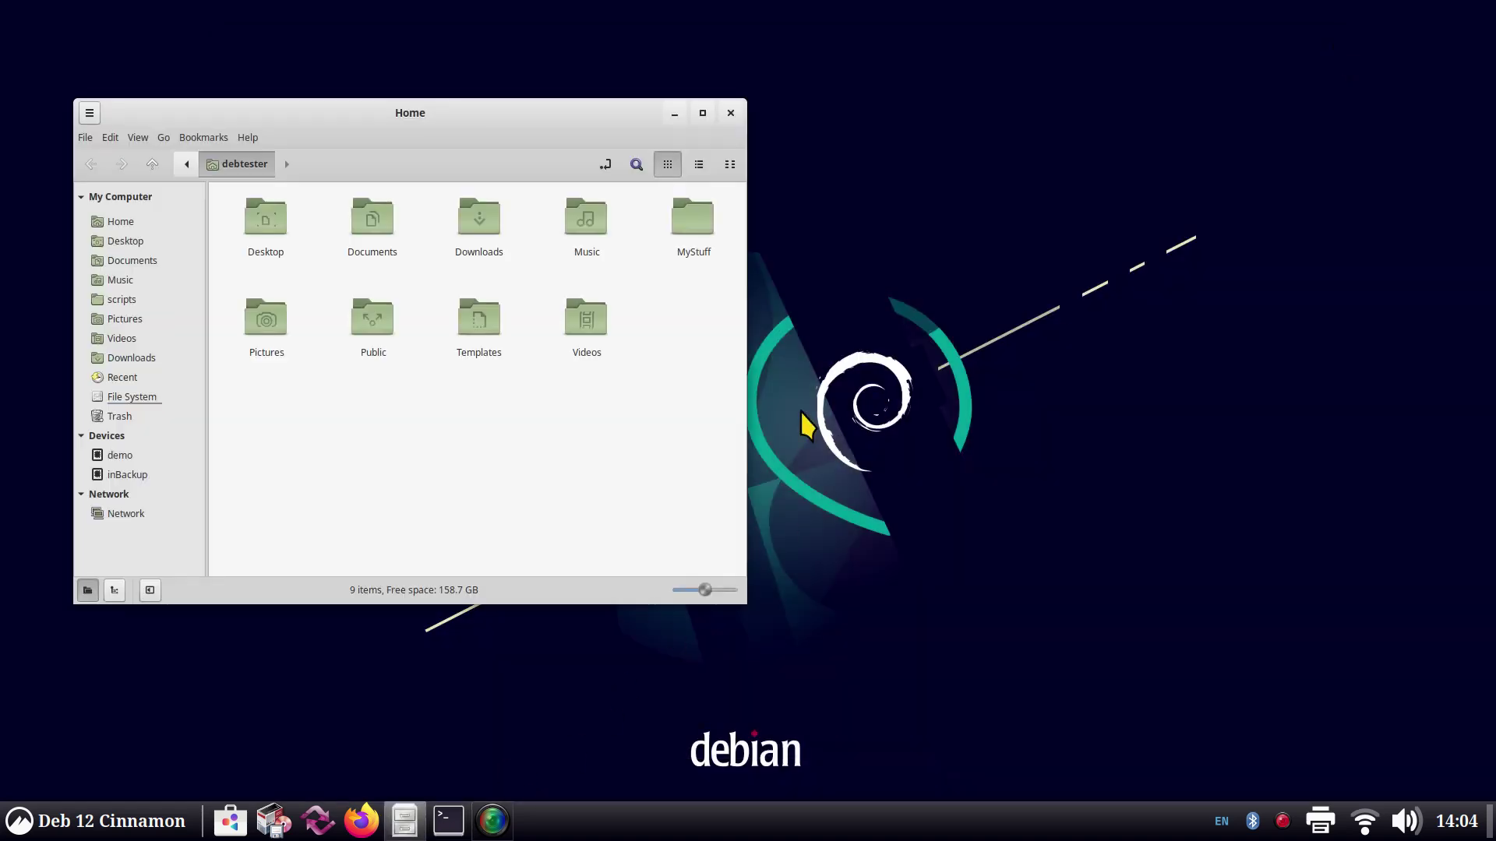
{"action": "left_click_drag", "start_coordinate": [487, 116], "coordinate": [659, 117]}
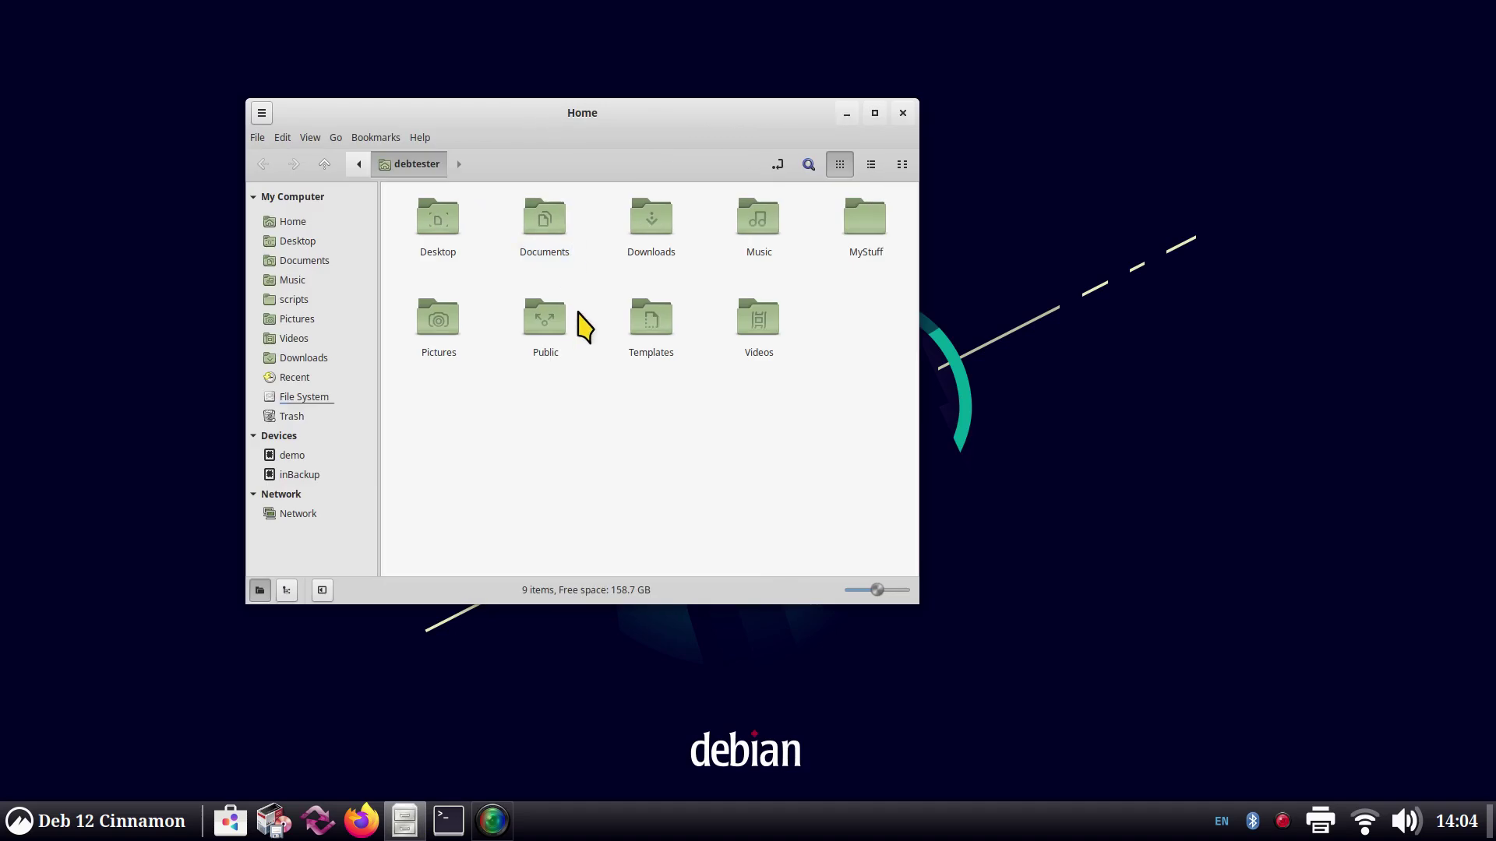
{"action": "double_click", "coordinate": [551, 227]}
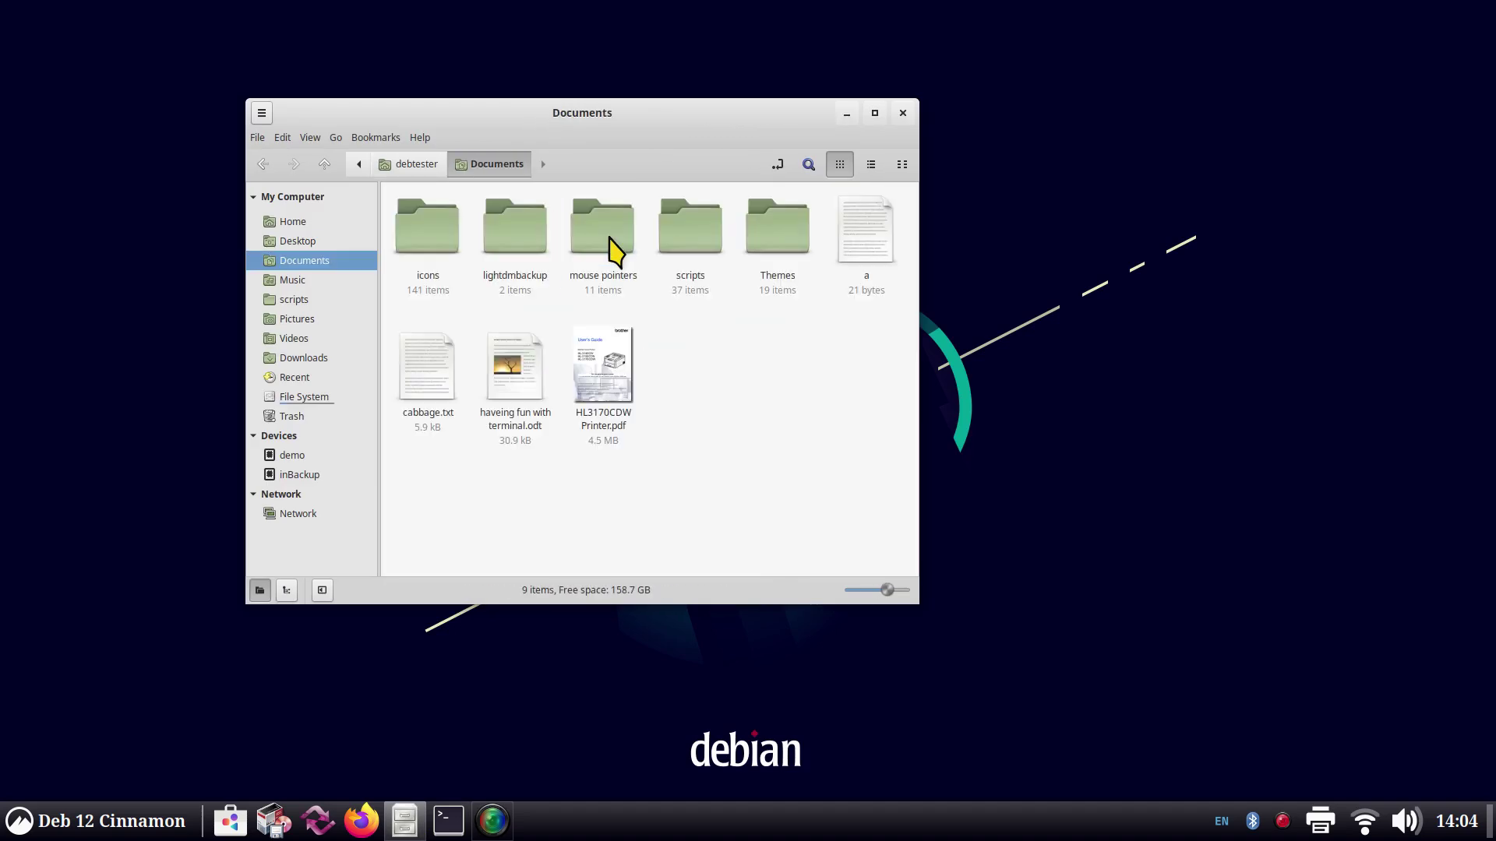
{"action": "double_click", "coordinate": [866, 234]}
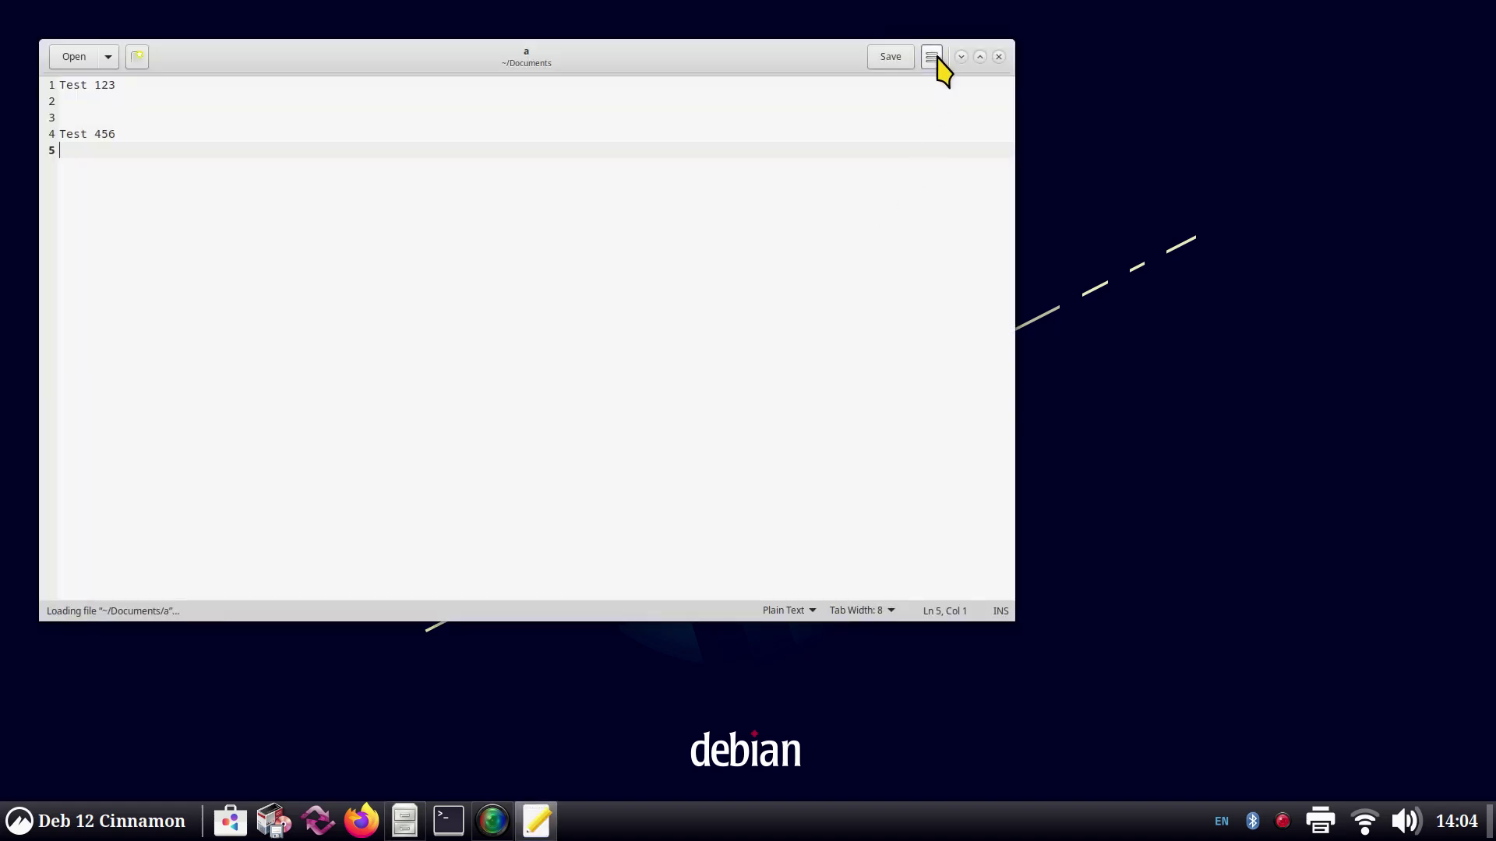
Step: Enable the Text Size plugin and enlarge the Test 123 / Test 456 text with Ctrl+plus
{"action": "left_click", "coordinate": [937, 59]}
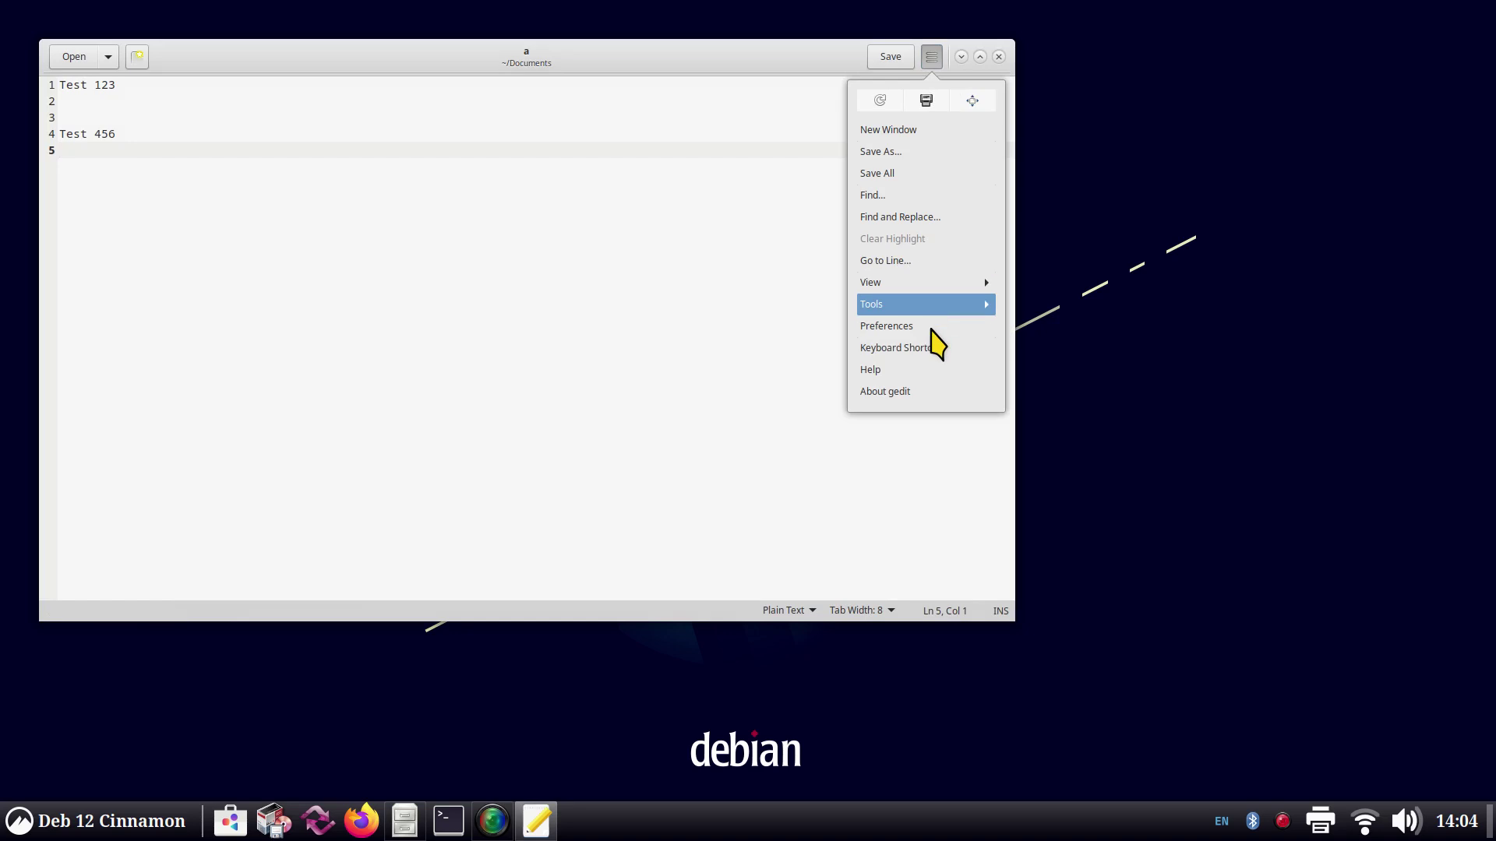
{"action": "left_click", "coordinate": [933, 325]}
{"action": "left_click", "coordinate": [627, 157]}
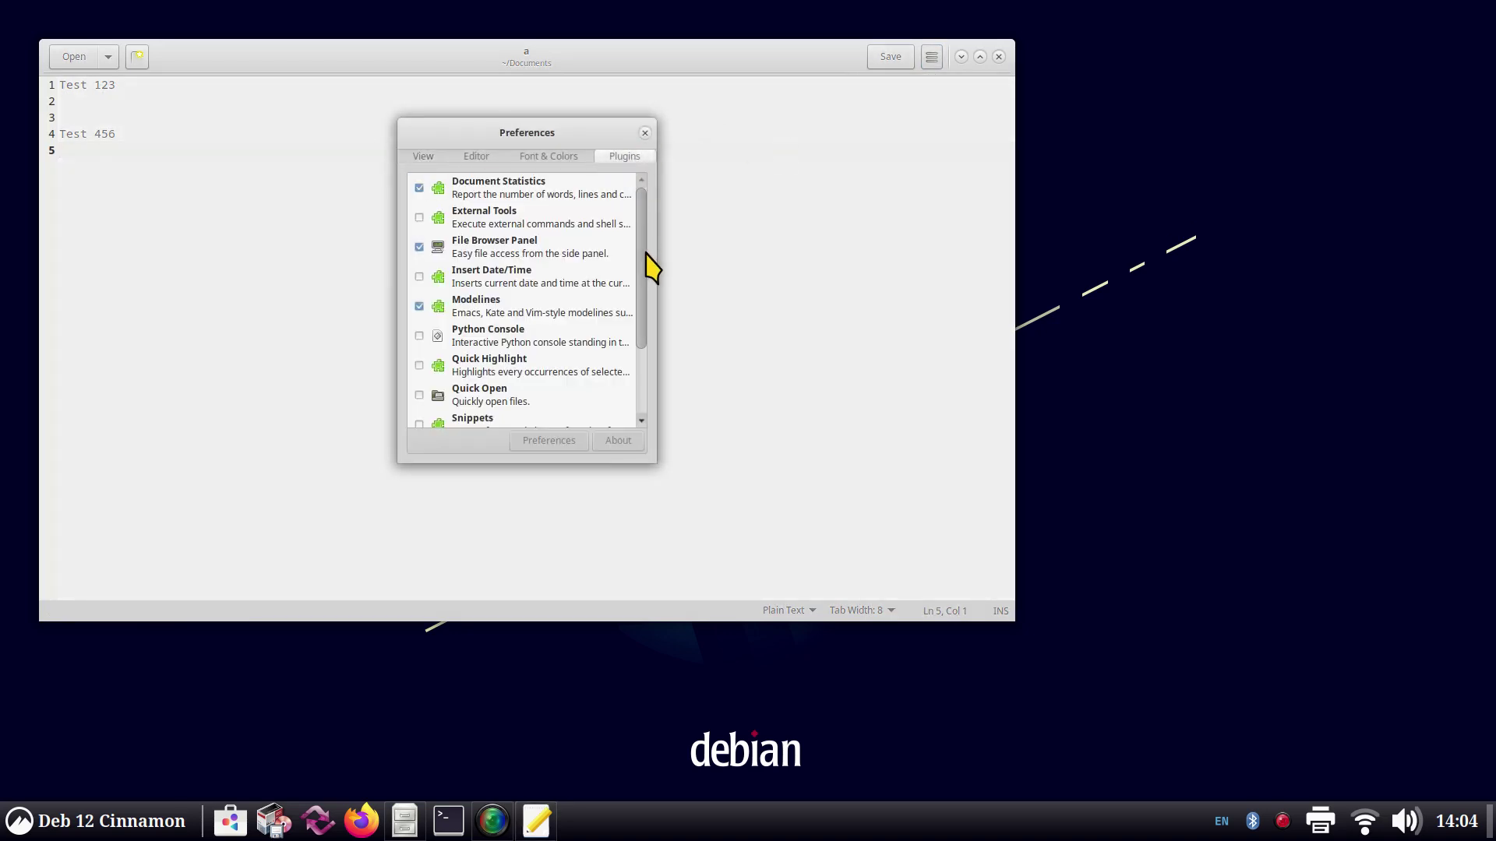
{"action": "scroll", "coordinate": [652, 254], "scroll_direction": "down", "scroll_amount": 3}
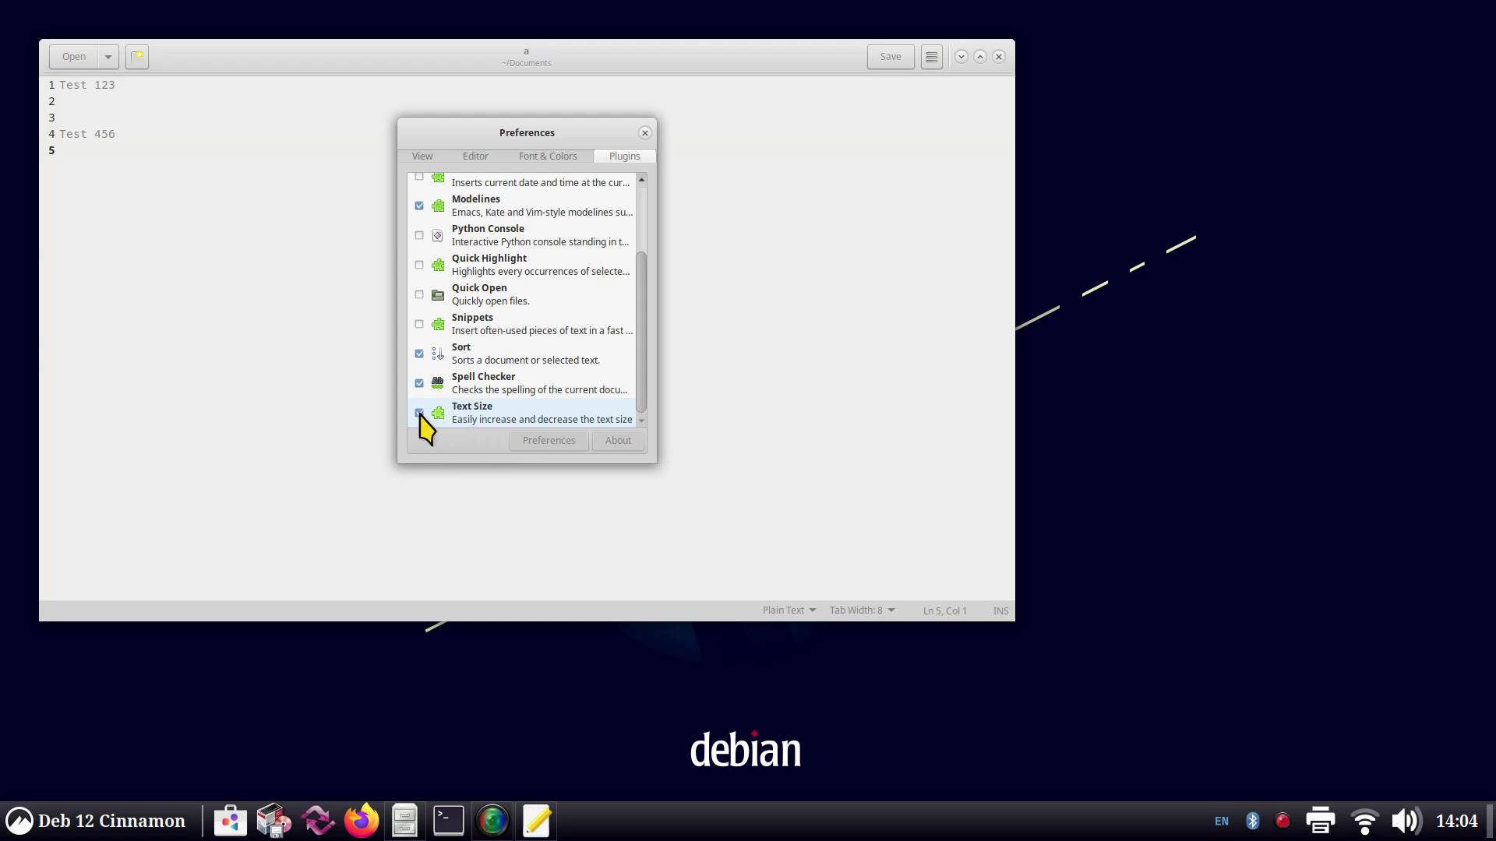
{"action": "left_click", "coordinate": [419, 413]}
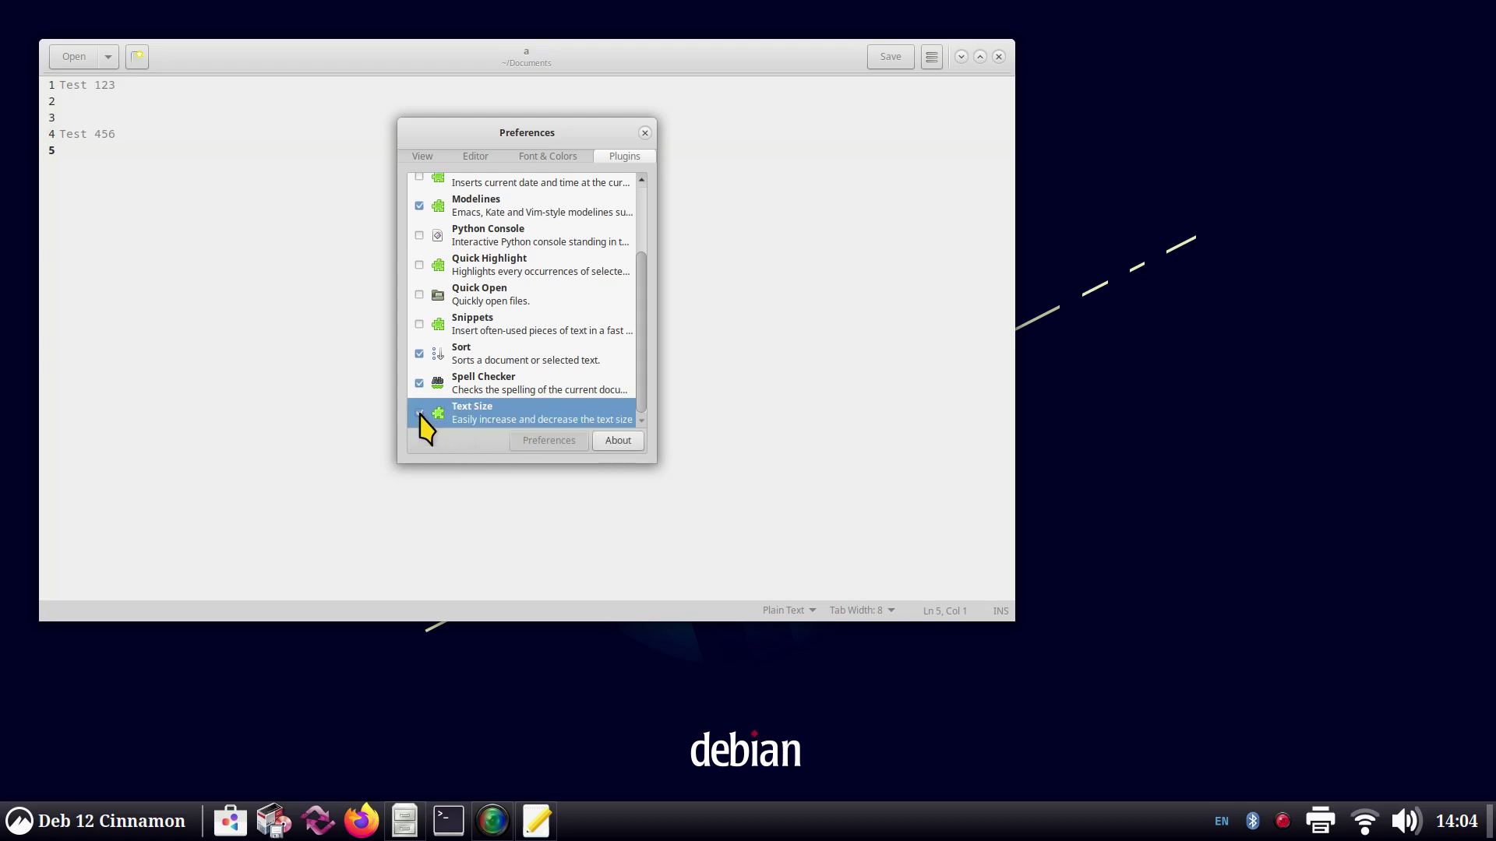
{"action": "left_click", "coordinate": [645, 133]}
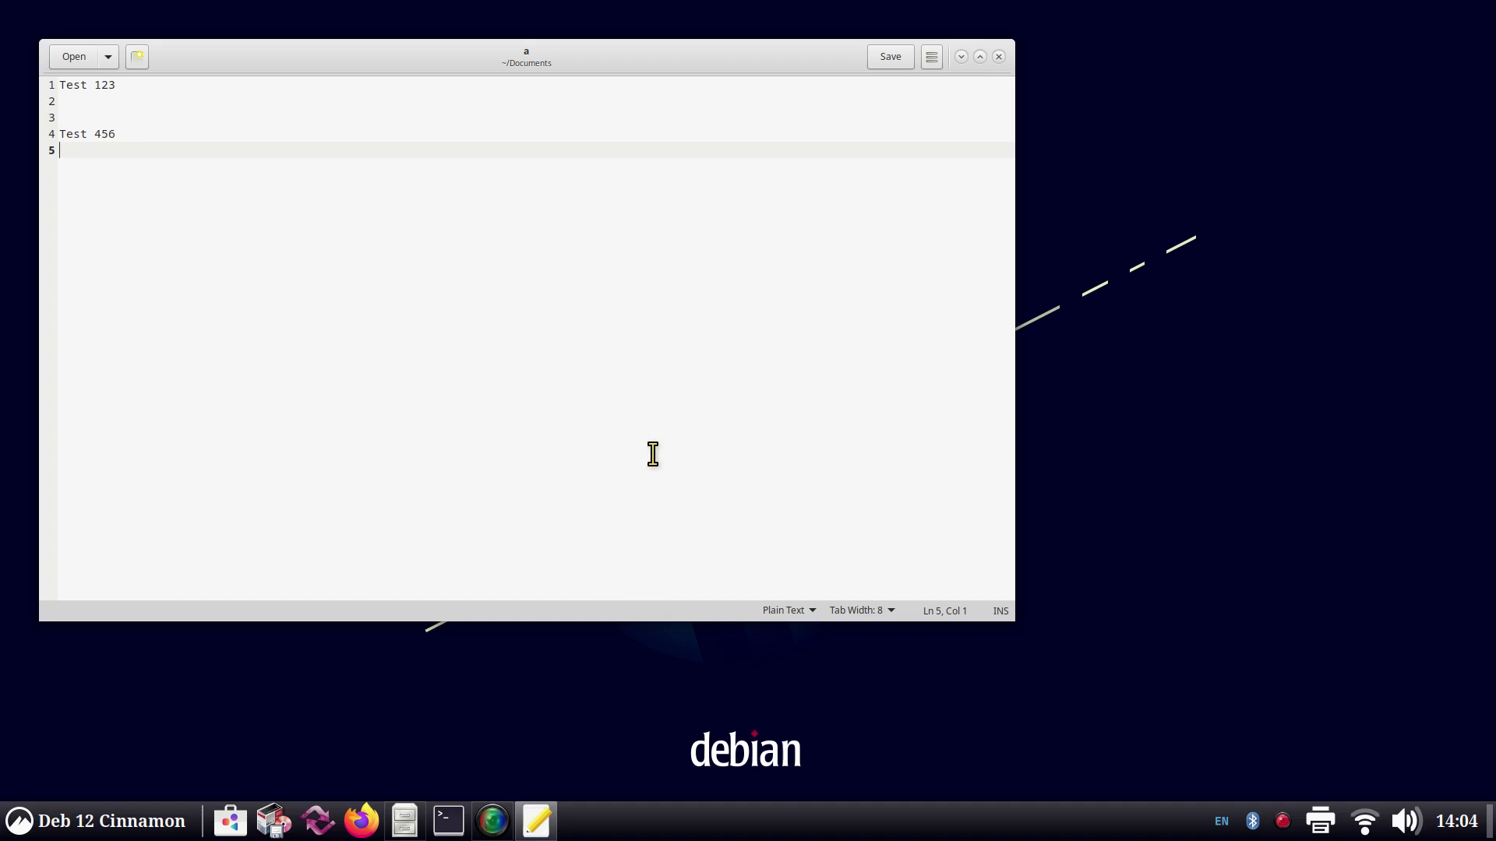
{"action": "key", "text": "ctrl+plus"}
{"action": "key", "text": "ctrl+plus"}
{"action": "key", "text": "ctrl+plus"}
{"action": "key", "text": "ctrl+plus"}
{"action": "key", "text": "ctrl+plus"}
{"action": "key", "text": "ctrl+plus"}
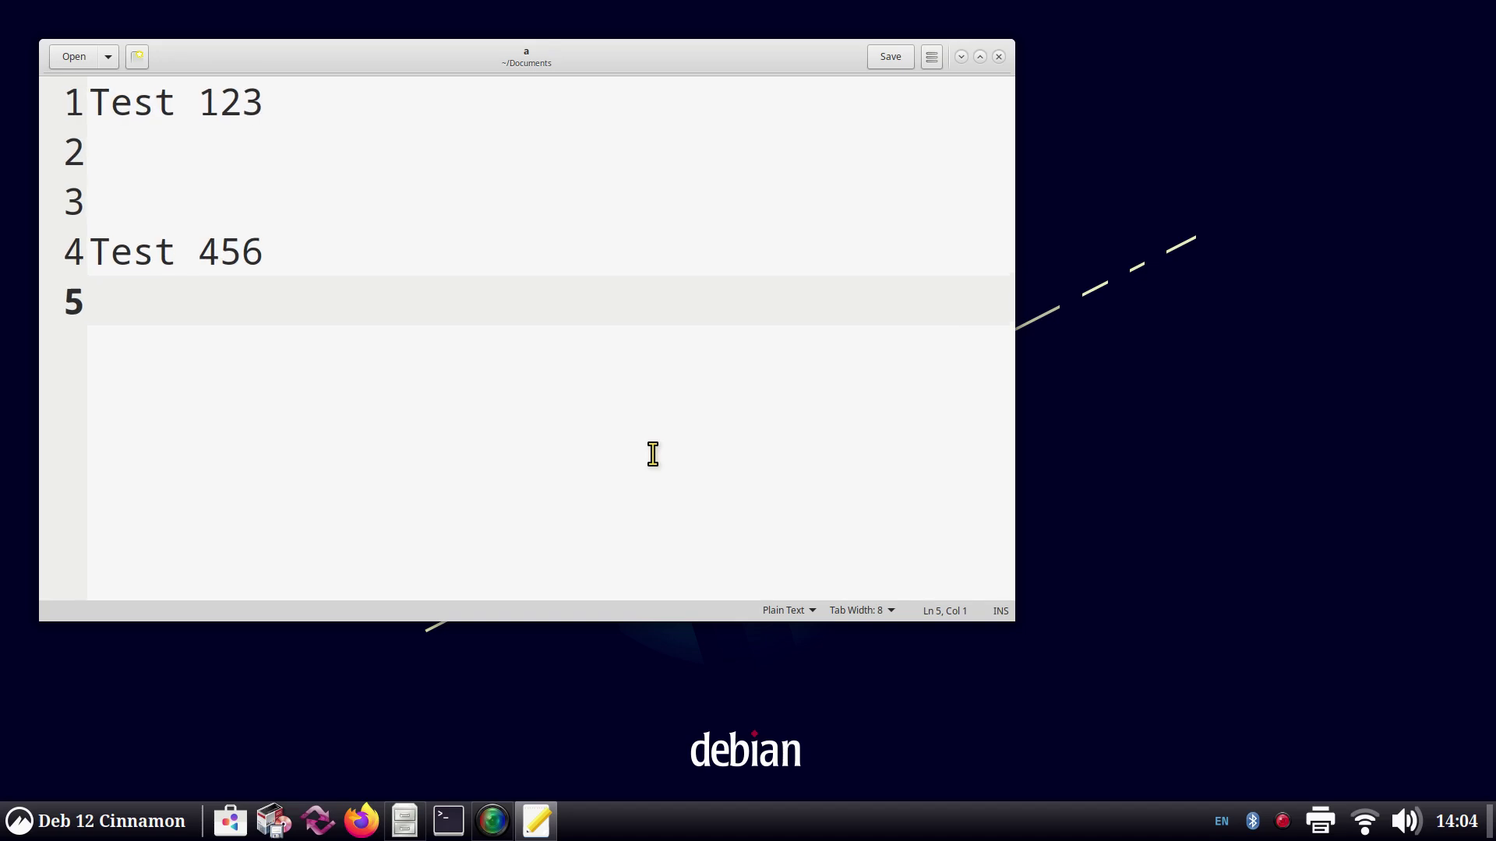
{"action": "key", "text": "ctrl+minus"}
{"action": "key", "text": "ctrl+minus"}
{"action": "key", "text": "ctrl+minus"}
{"action": "key", "text": "ctrl+minus"}
{"action": "key", "text": "ctrl+minus"}
{"action": "key", "text": "ctrl+minus"}
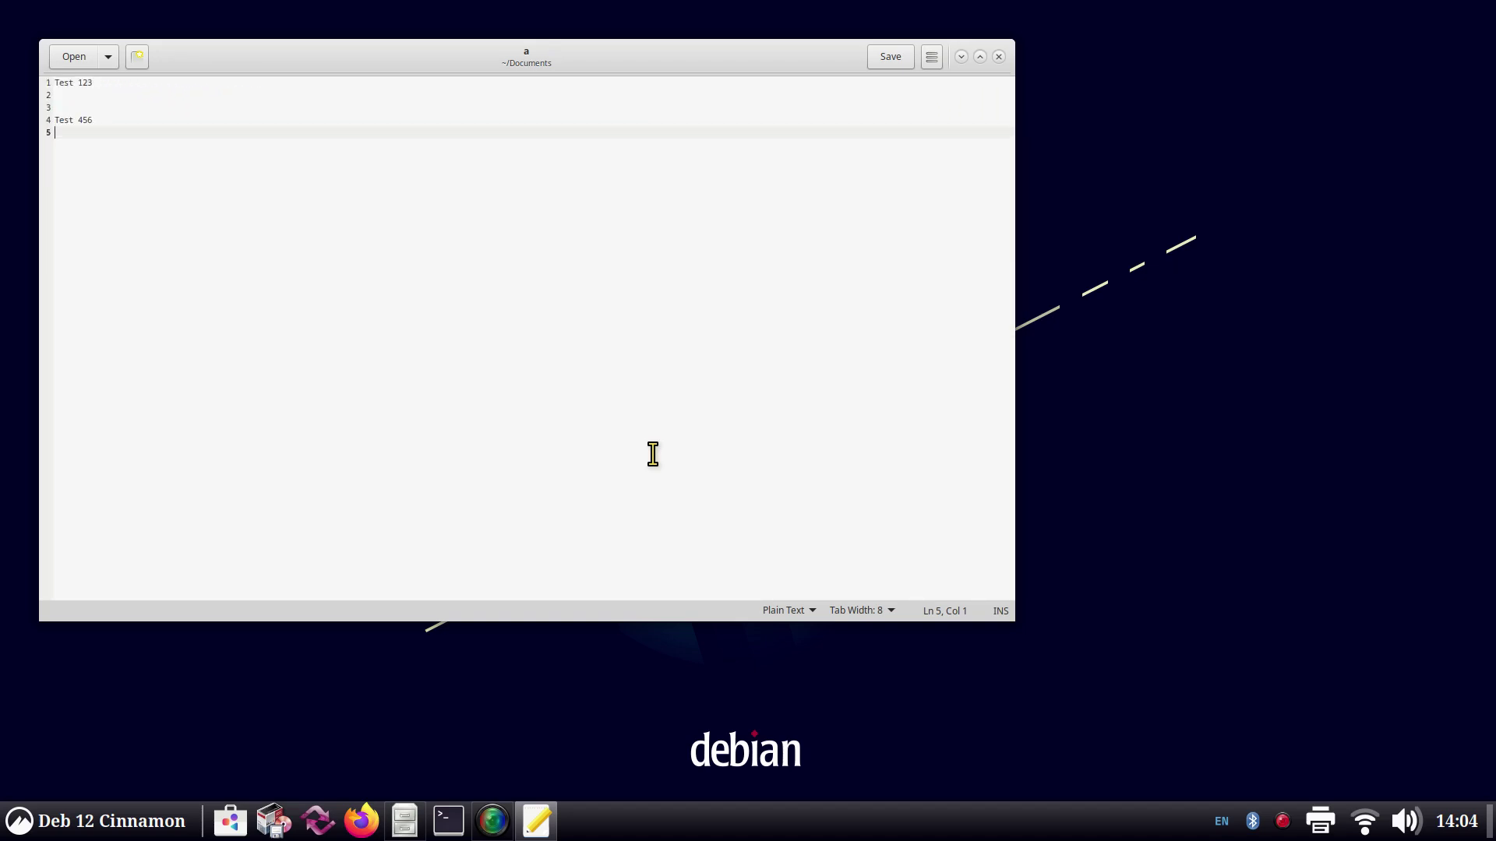
{"action": "key", "text": "ctrl+plus"}
{"action": "key", "text": "ctrl+plus"}
{"action": "key", "text": "ctrl+plus"}
{"action": "key", "text": "ctrl+plus"}
{"action": "key", "text": "ctrl+plus"}
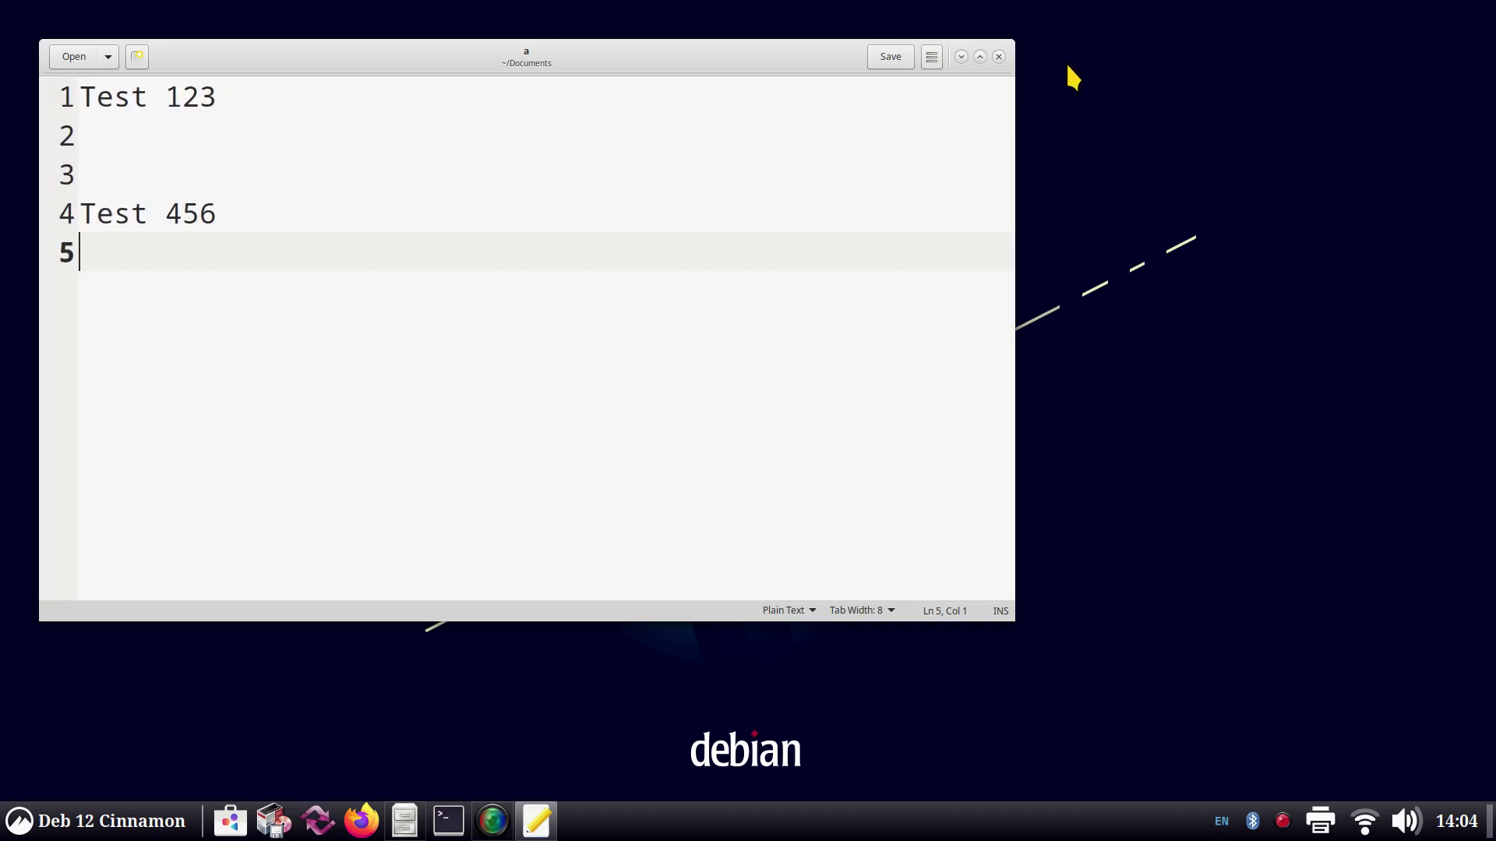
Step: Close gedit and navigate from File System through etc back into /etc/lightdm
{"action": "left_click", "coordinate": [998, 57]}
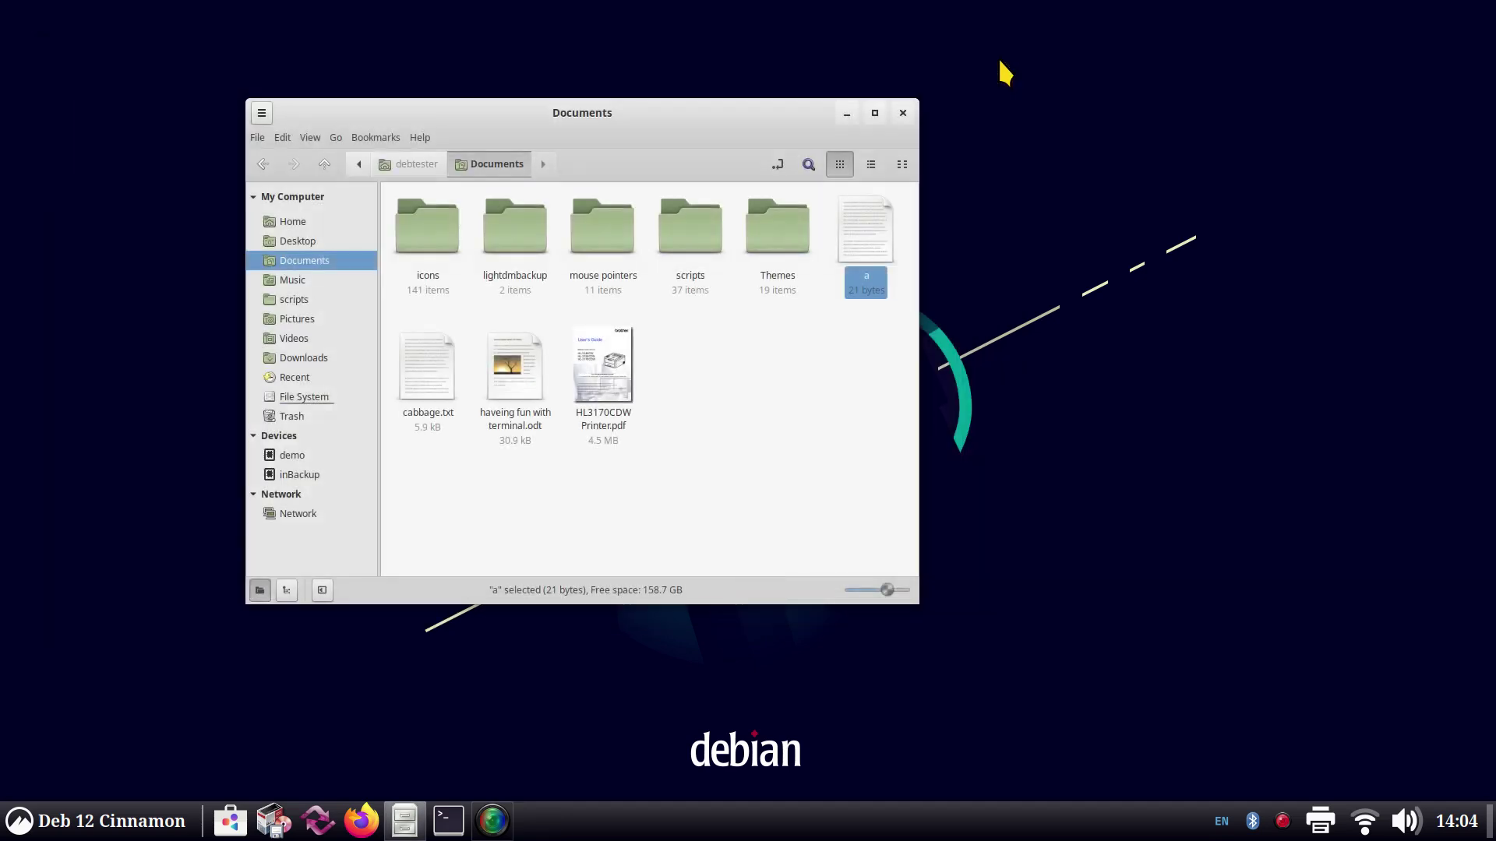
{"action": "left_click", "coordinate": [767, 373]}
{"action": "left_click", "coordinate": [322, 395]}
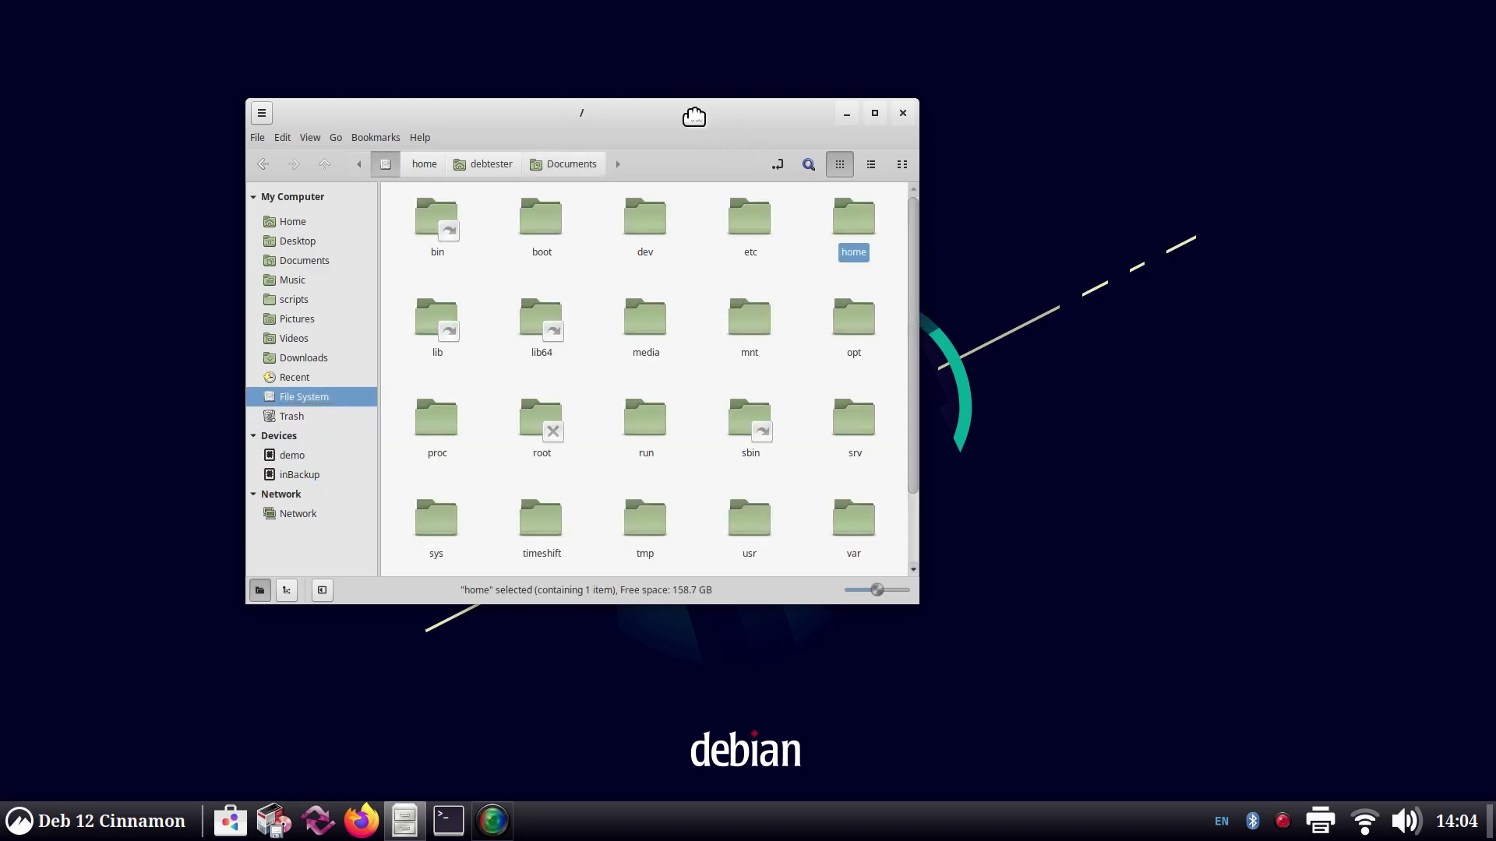
{"action": "left_click_drag", "start_coordinate": [691, 117], "coordinate": [901, 84]}
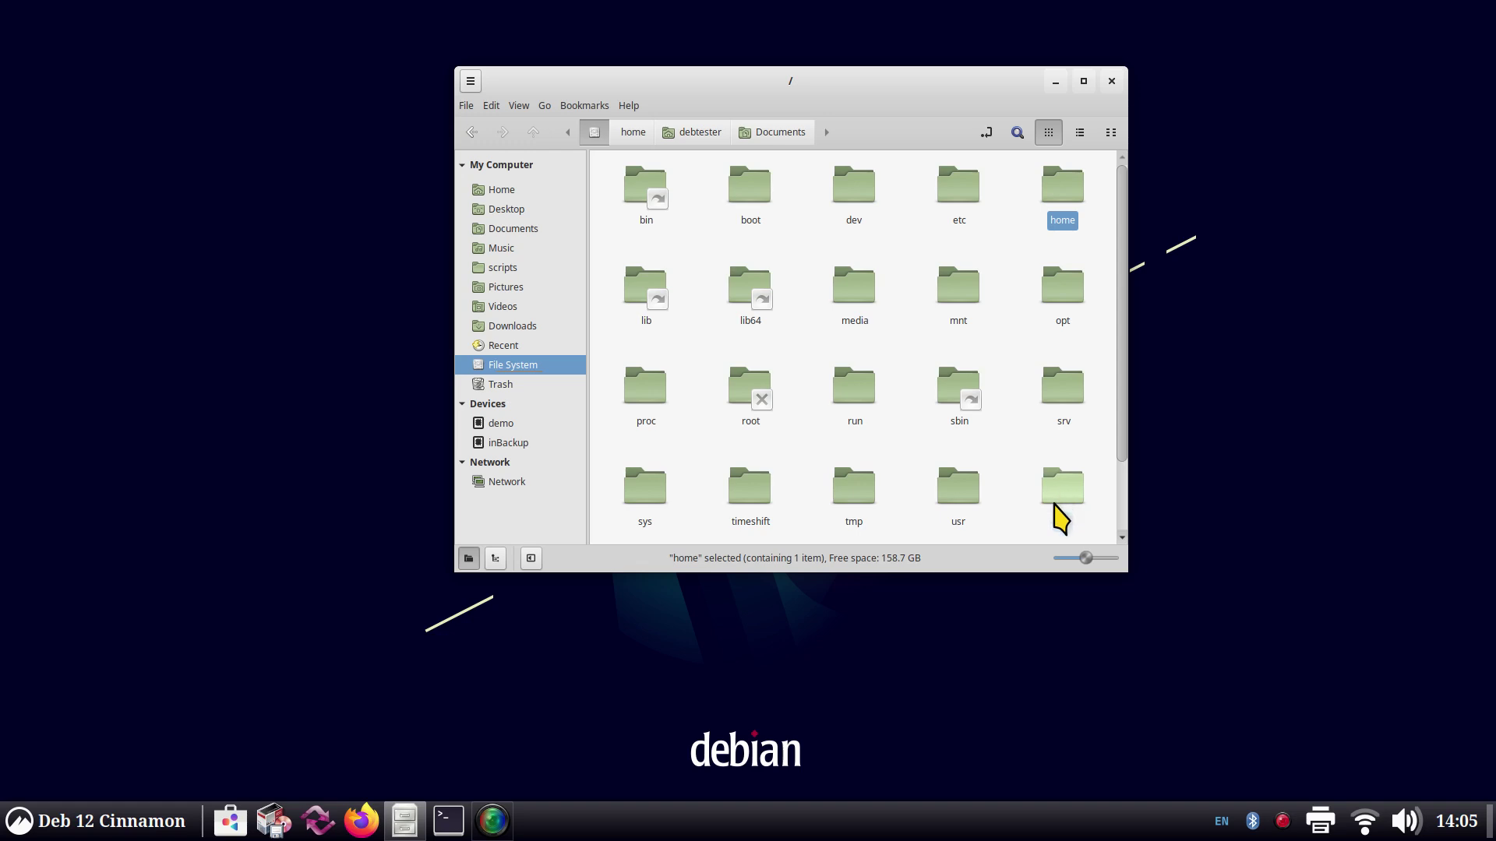
{"action": "double_click", "coordinate": [957, 189]}
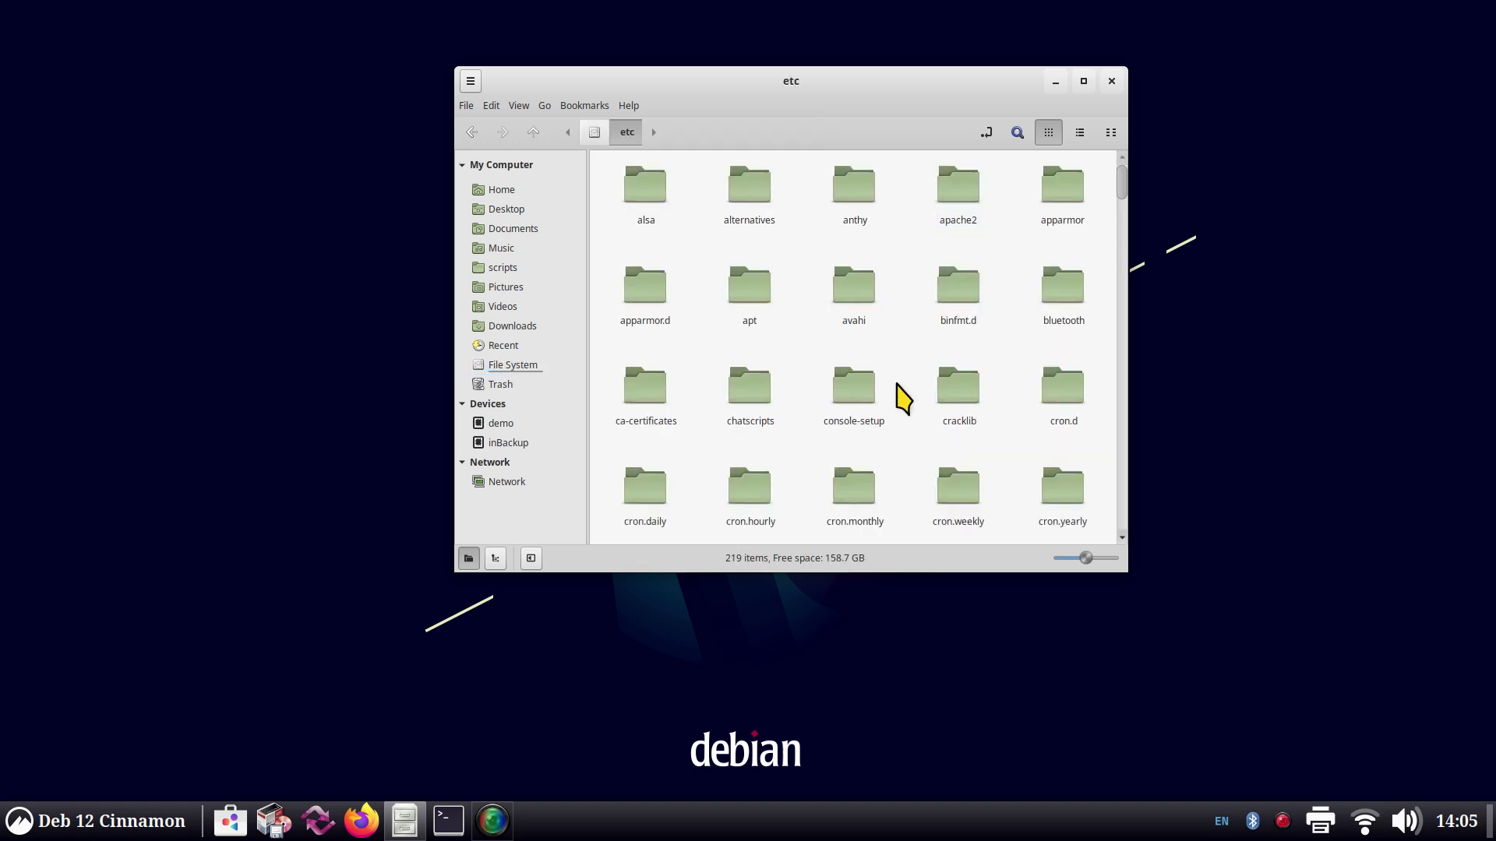
{"action": "type", "text": "l"}
{"action": "scroll", "coordinate": [875, 487], "scroll_direction": "down", "scroll_amount": 1}
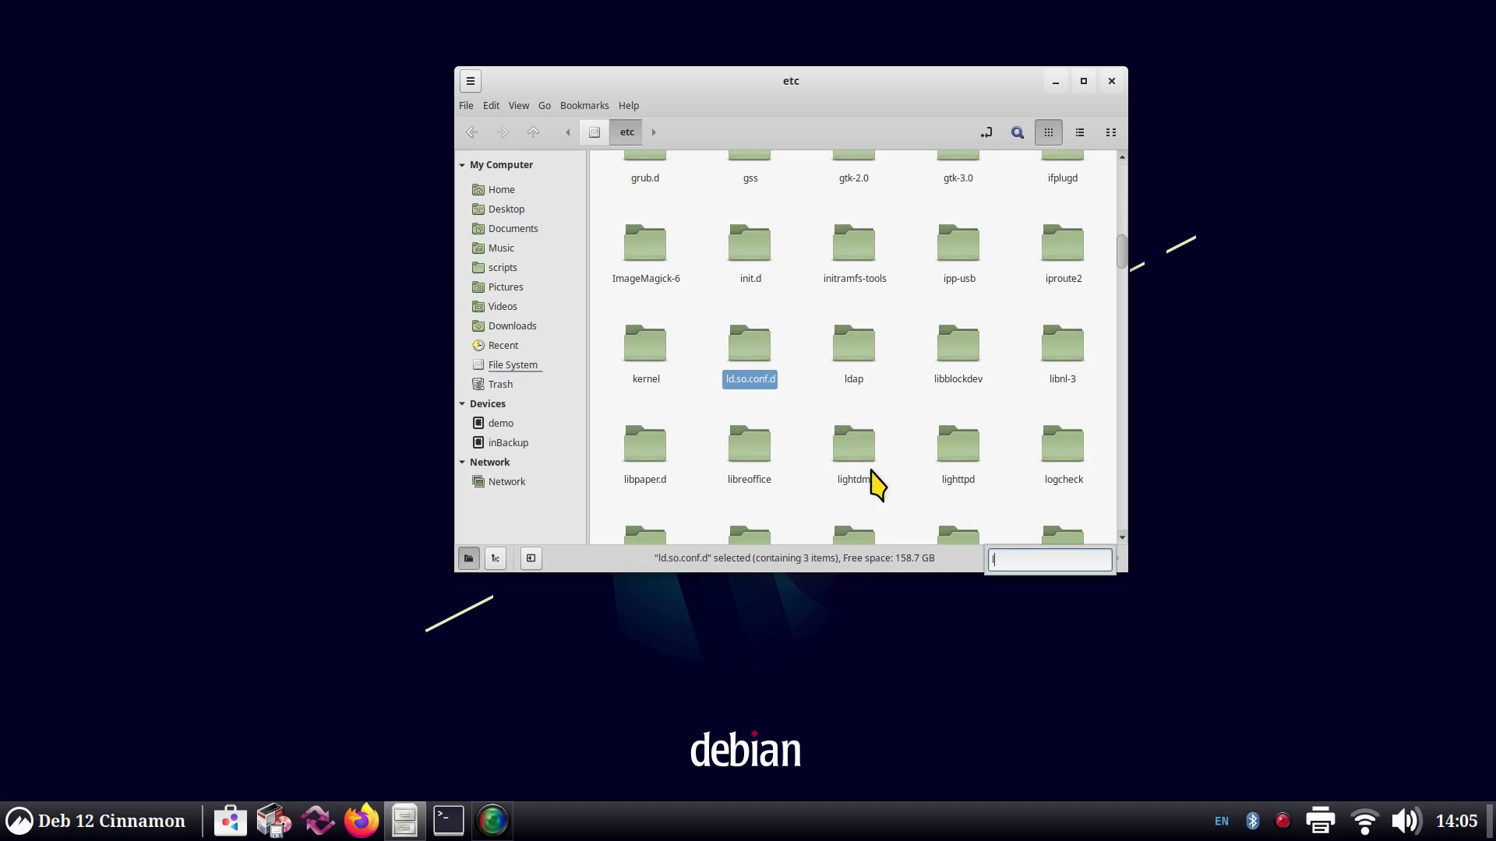
{"action": "double_click", "coordinate": [851, 450]}
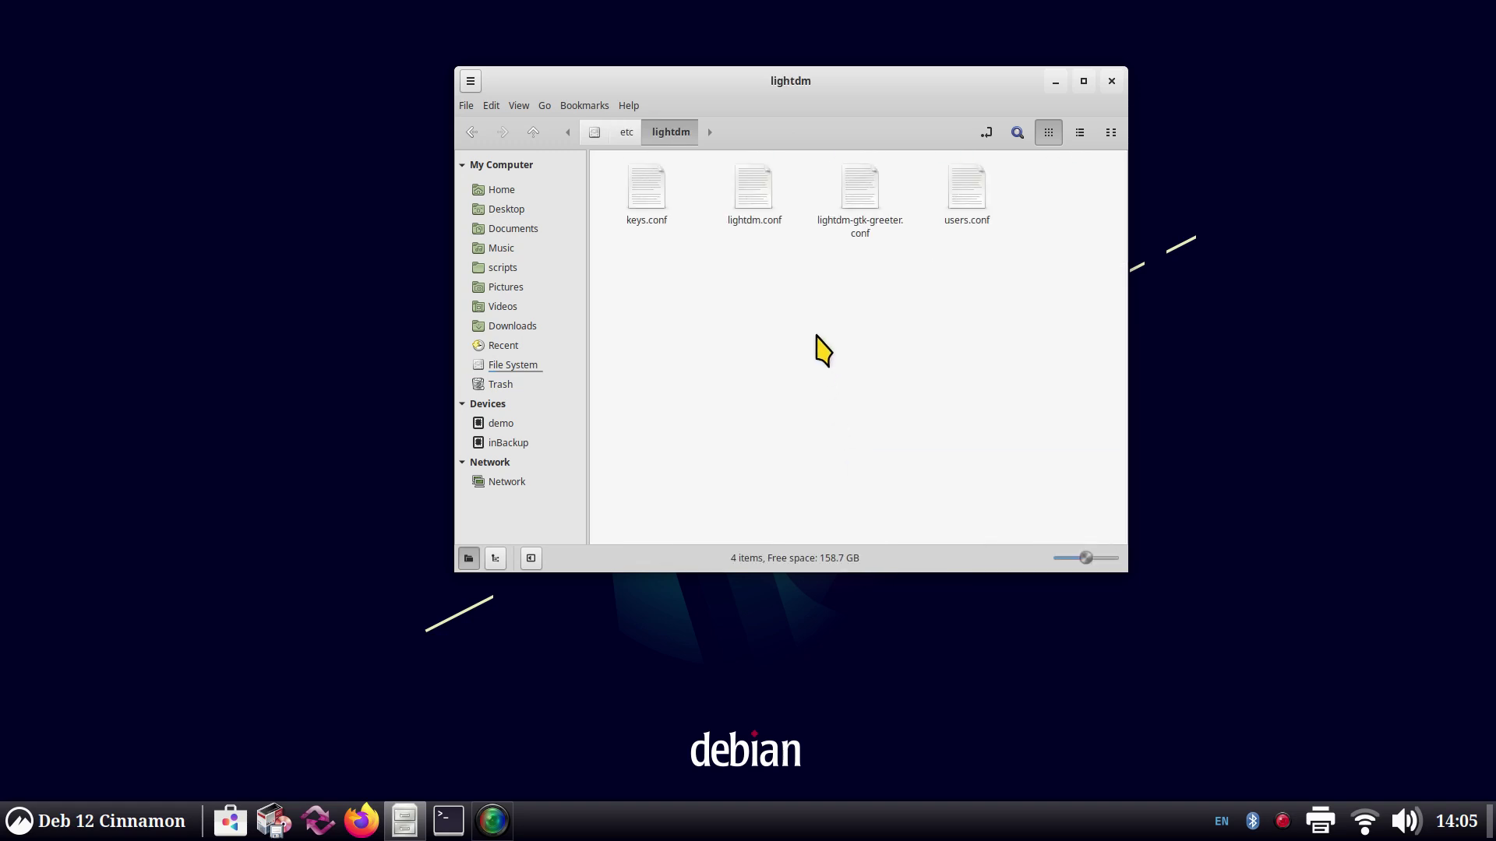
Step: Reopen the lightdm folder as root after authenticating, and centre the new window
{"action": "right_click", "coordinate": [768, 284]}
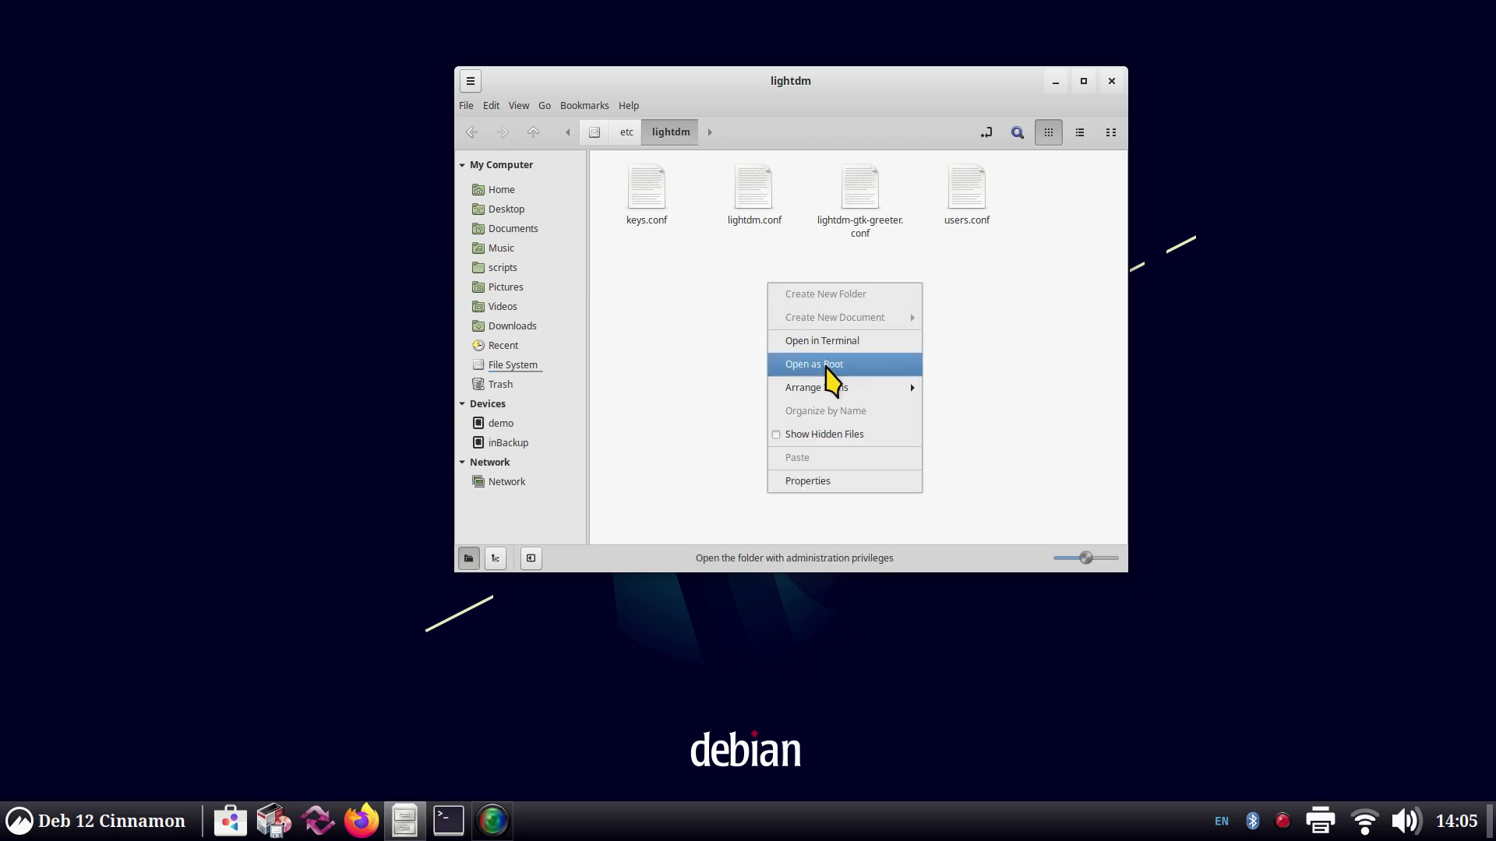
{"action": "left_click", "coordinate": [845, 366]}
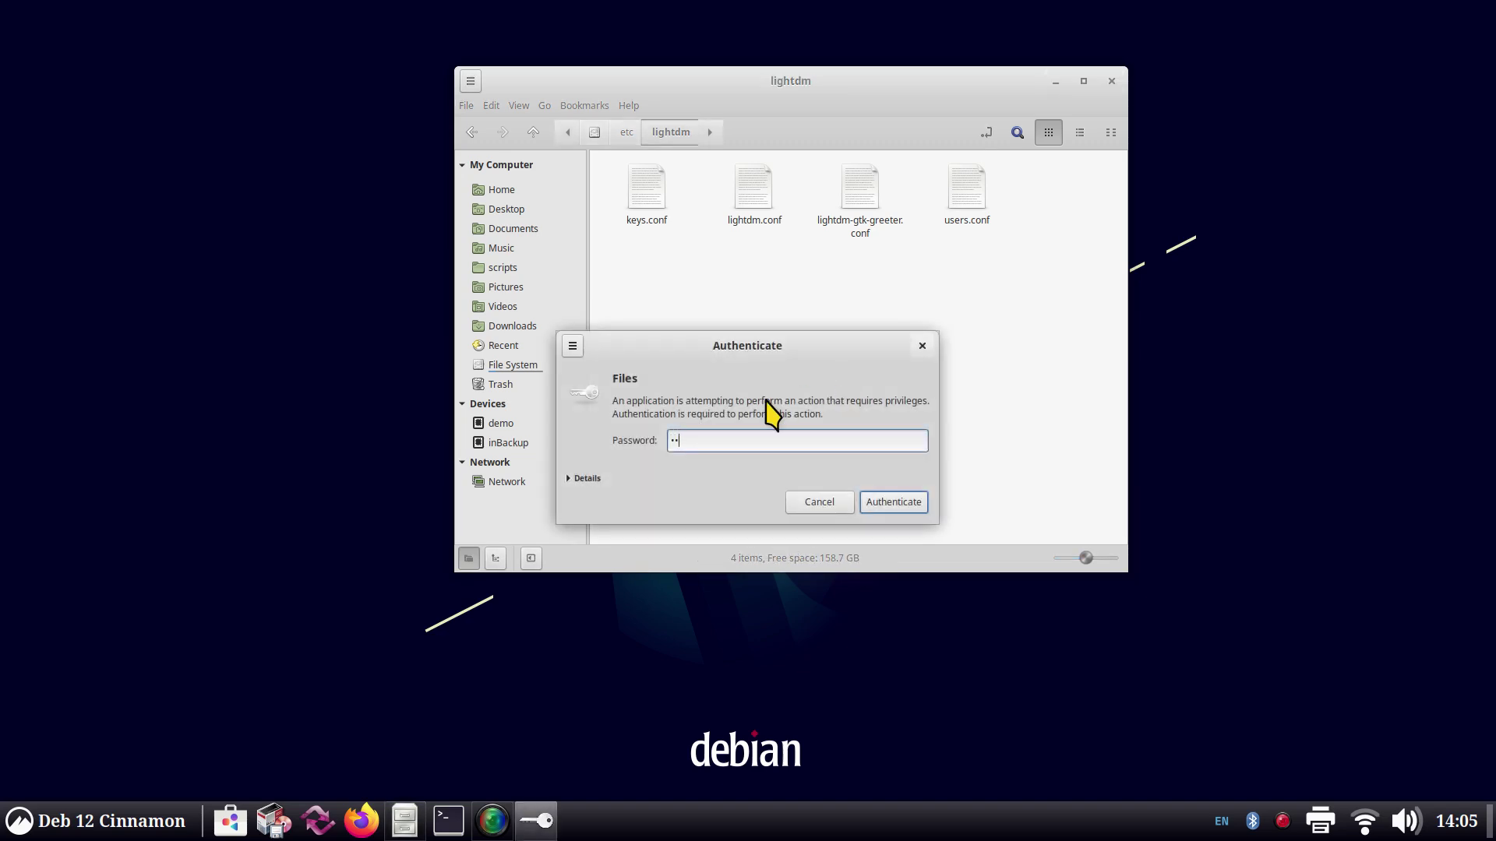
{"action": "key", "text": "Return"}
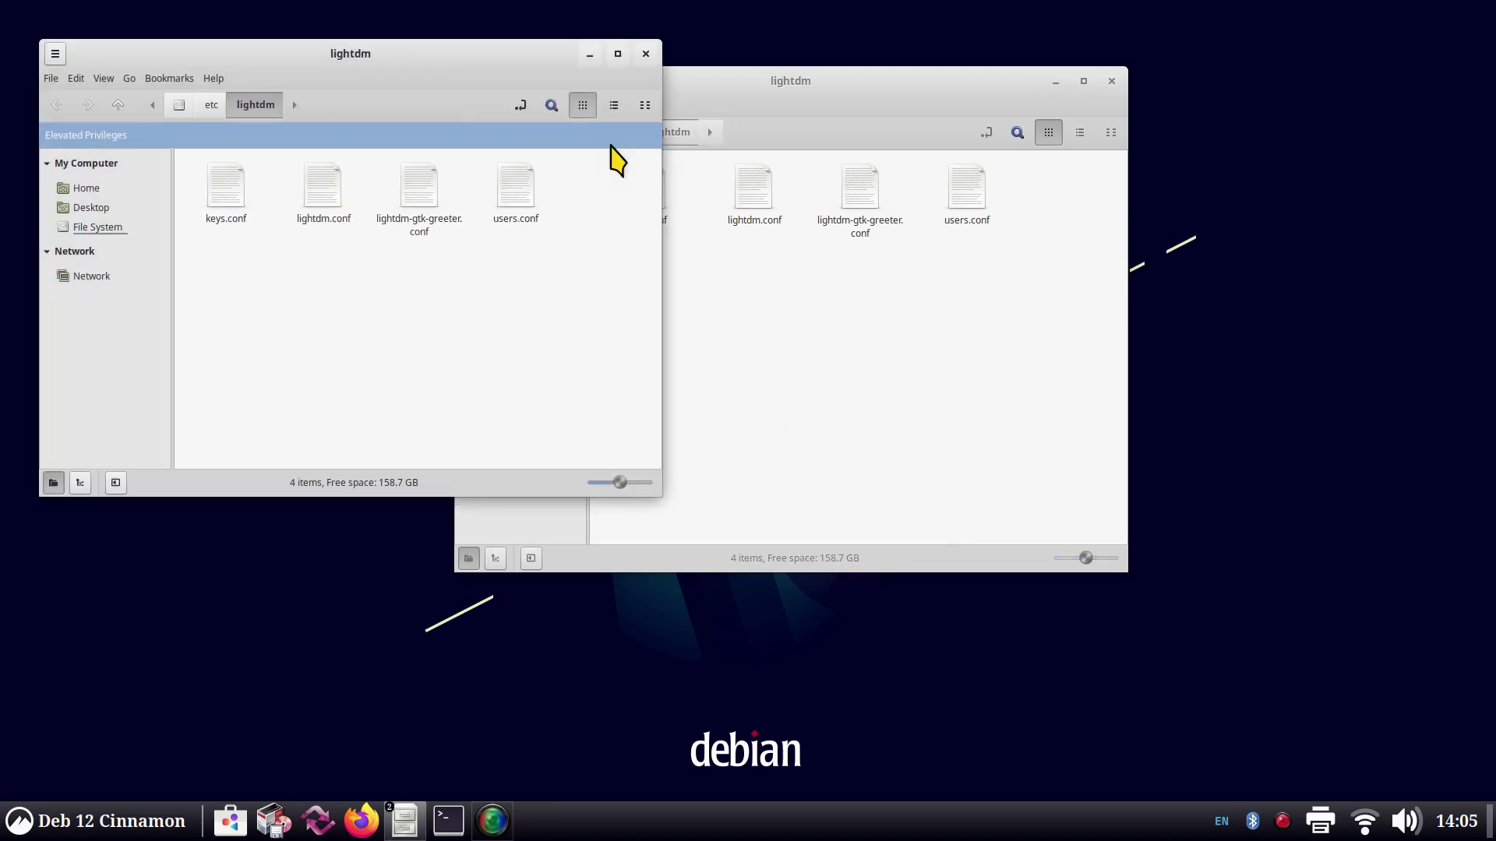
{"action": "left_click_drag", "start_coordinate": [476, 54], "coordinate": [828, 131]}
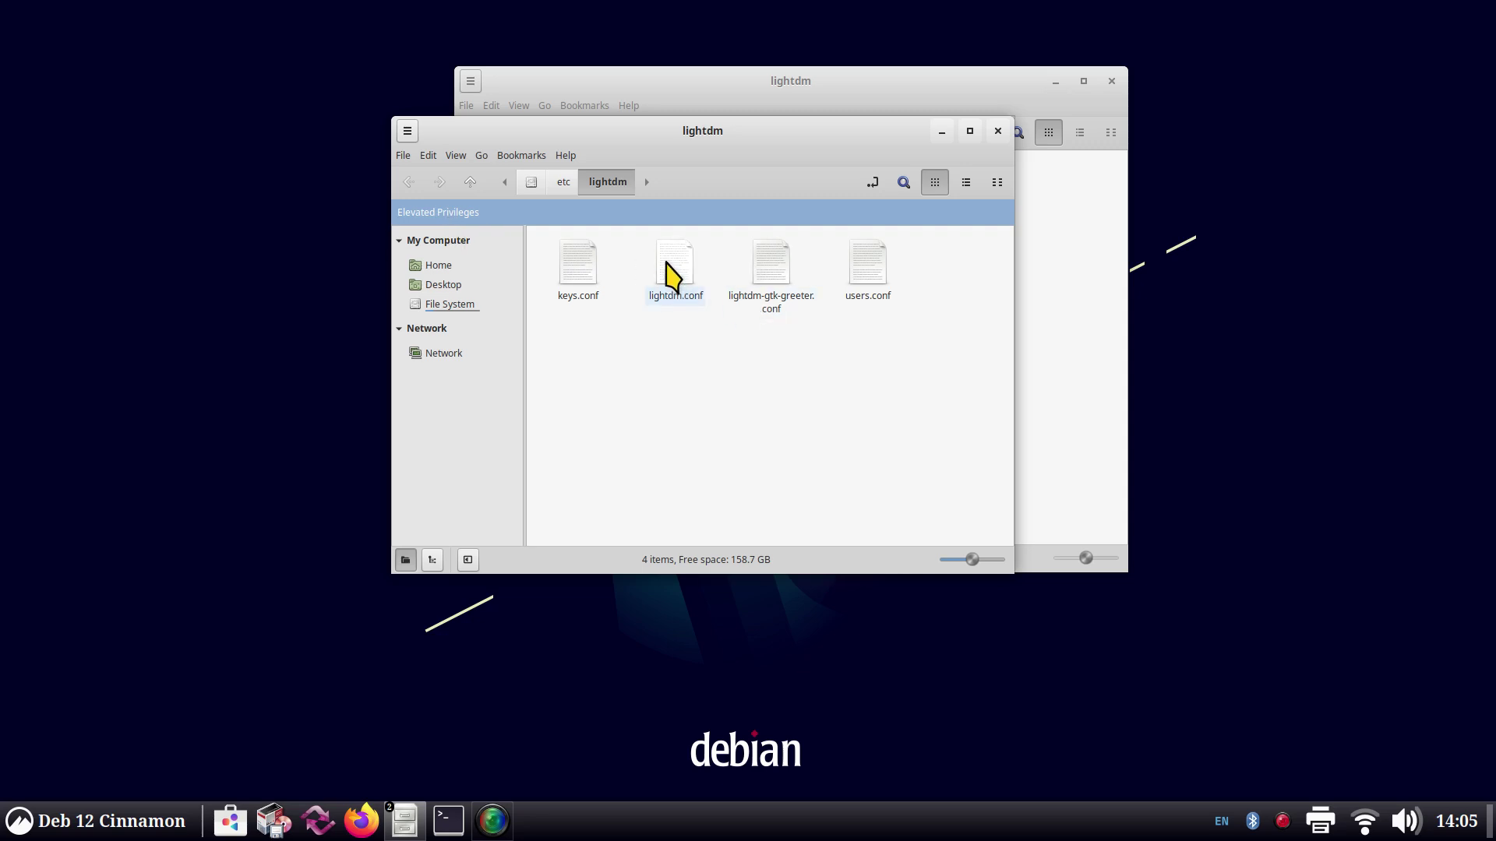
{"action": "double_click", "coordinate": [674, 265]}
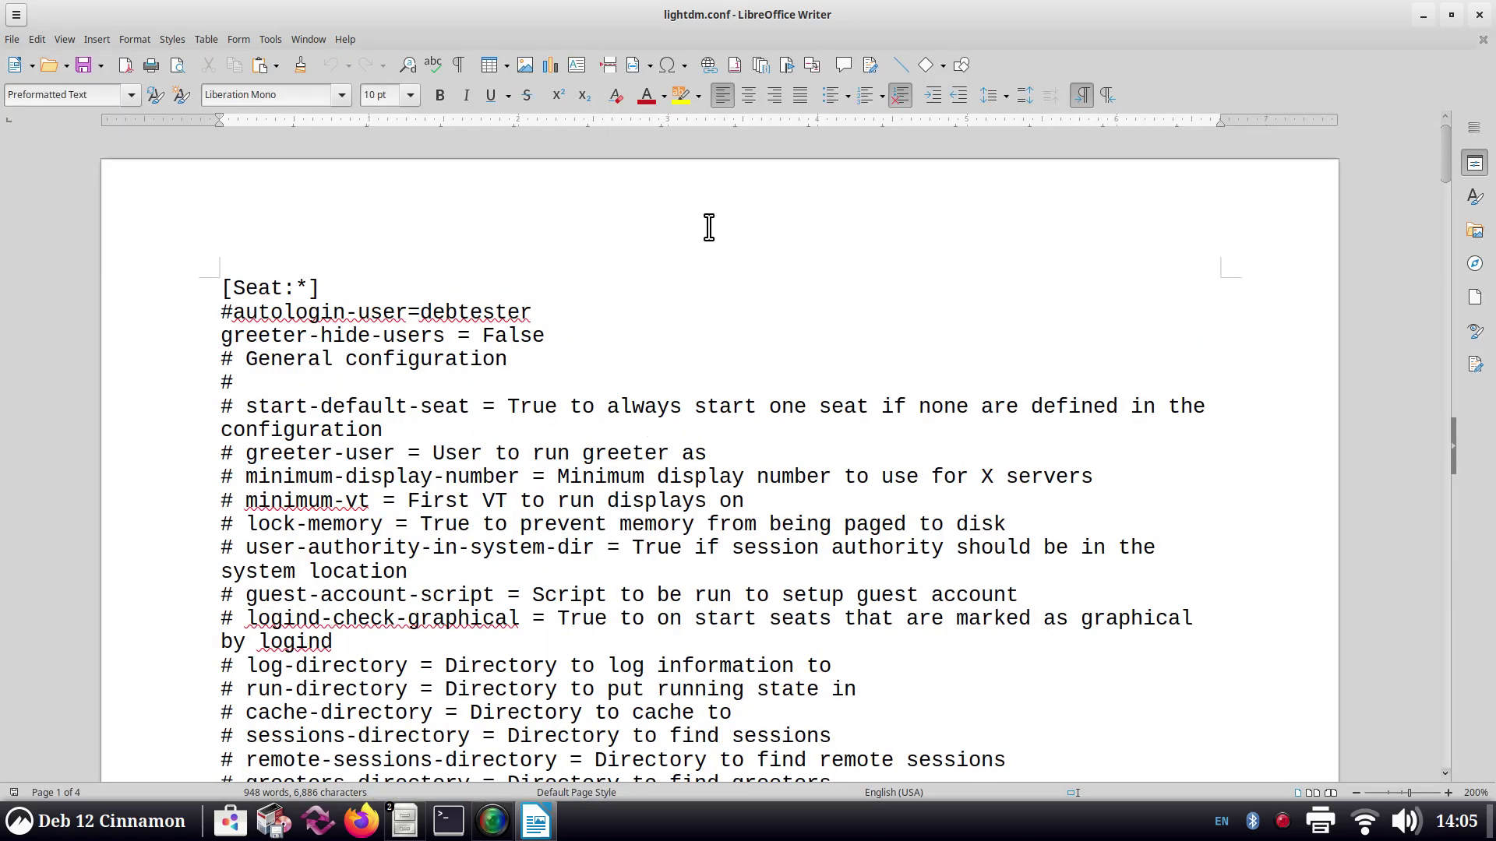
{"action": "left_click", "coordinate": [1479, 14]}
{"action": "left_click", "coordinate": [693, 387]}
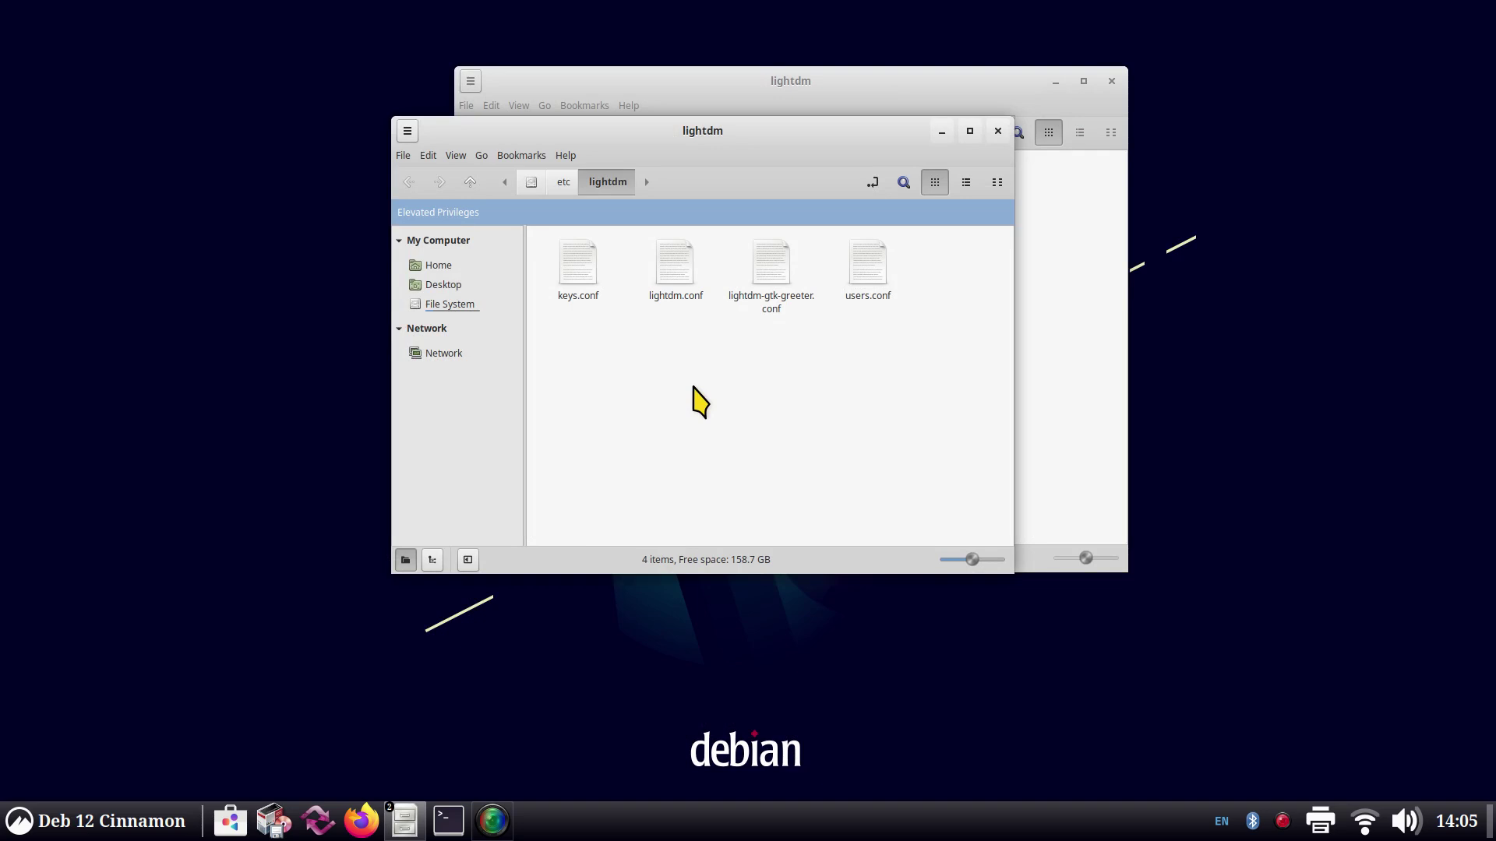
Step: Open lightdm.conf from the elevated /etc/lightdm folder in gedit using Open With
{"action": "left_click", "coordinate": [674, 277]}
{"action": "left_click", "coordinate": [678, 312]}
{"action": "left_click", "coordinate": [658, 284]}
{"action": "right_click", "coordinate": [669, 259]}
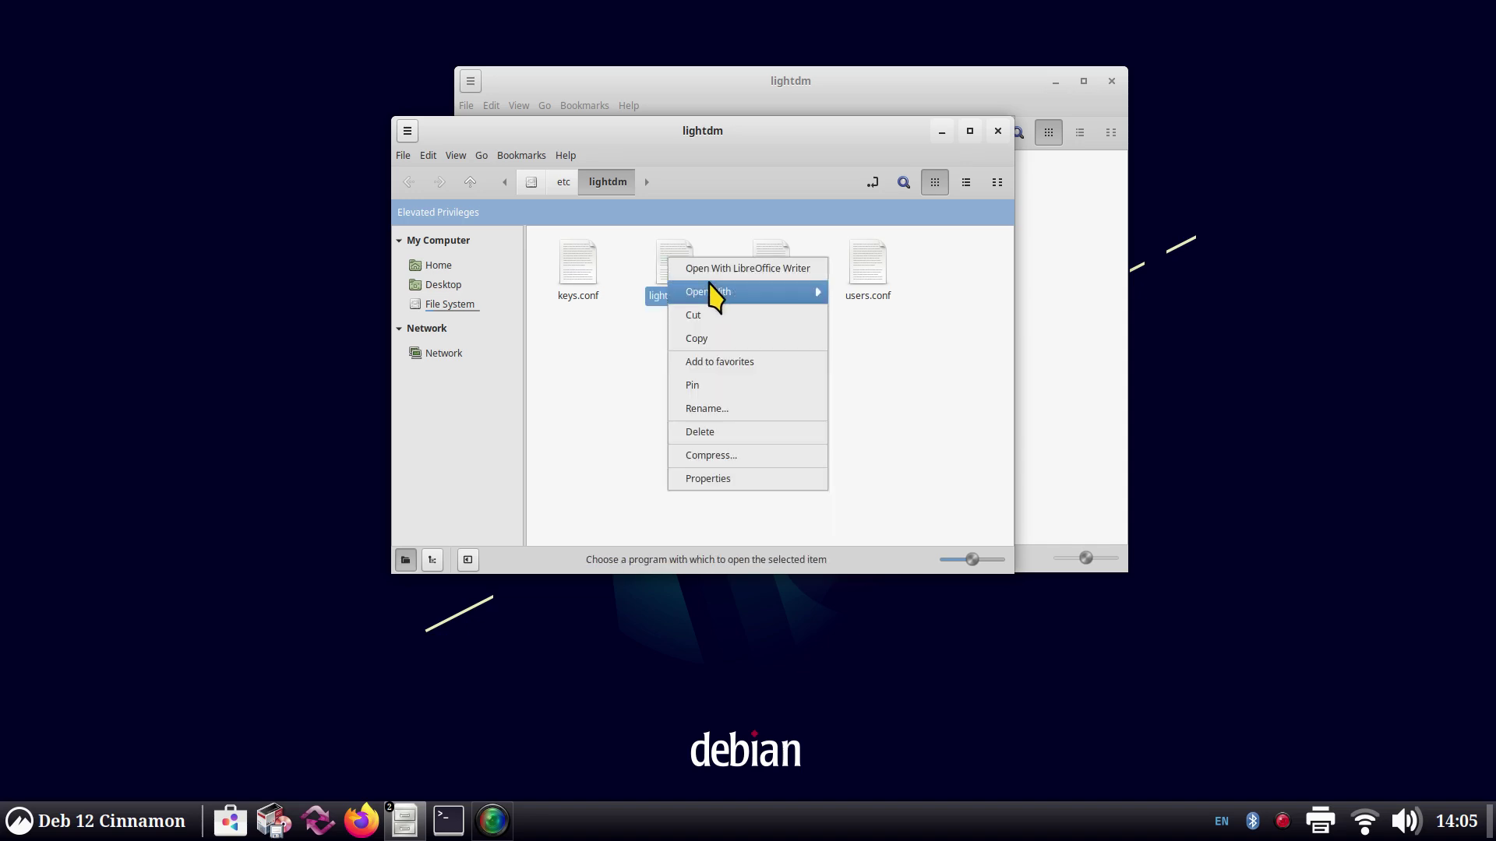
{"action": "mouse_move", "coordinate": [706, 293]}
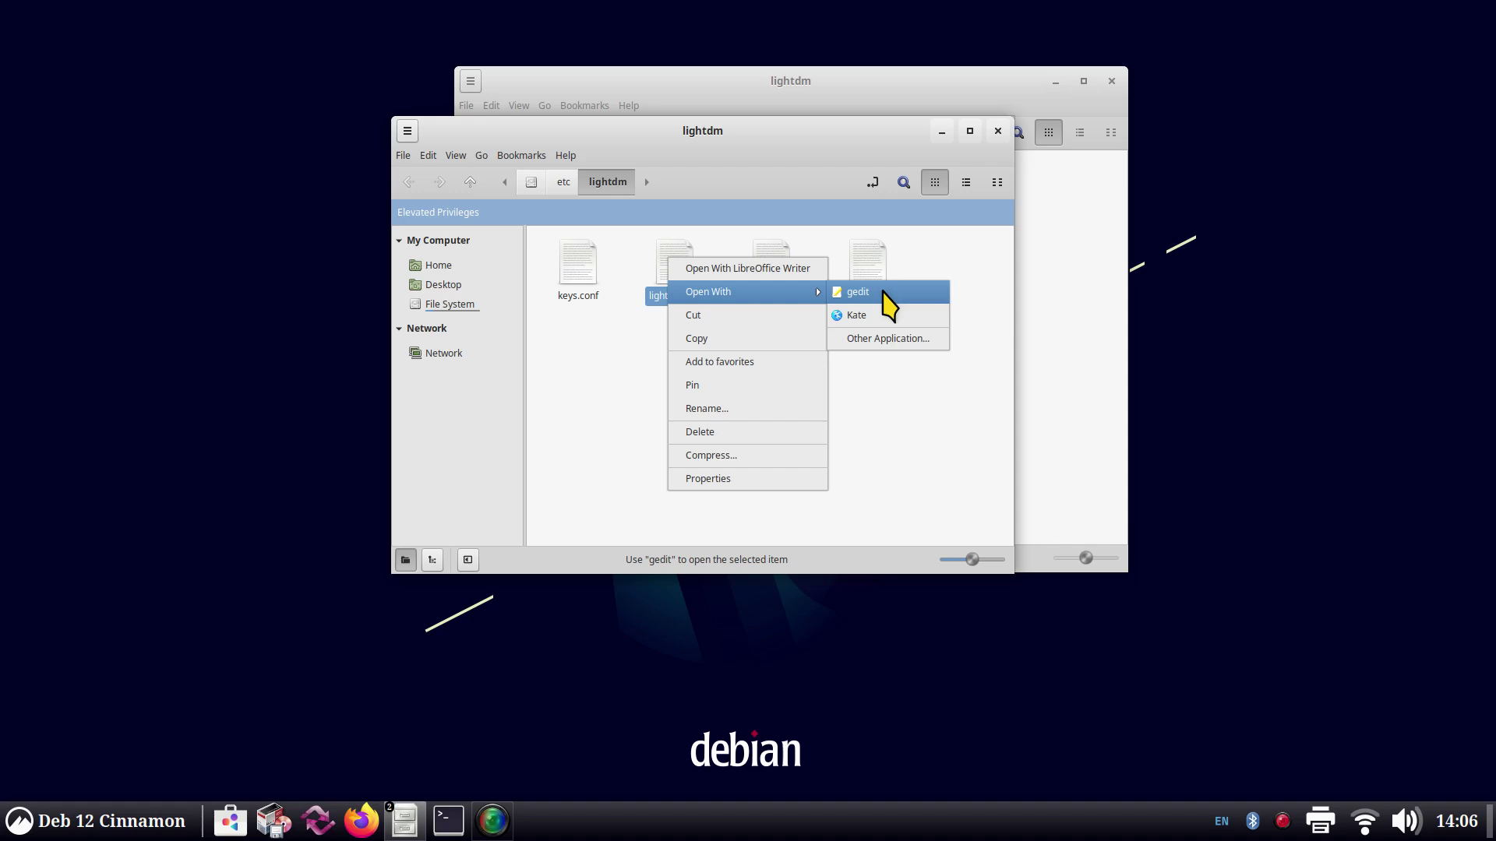
{"action": "left_click", "coordinate": [857, 292]}
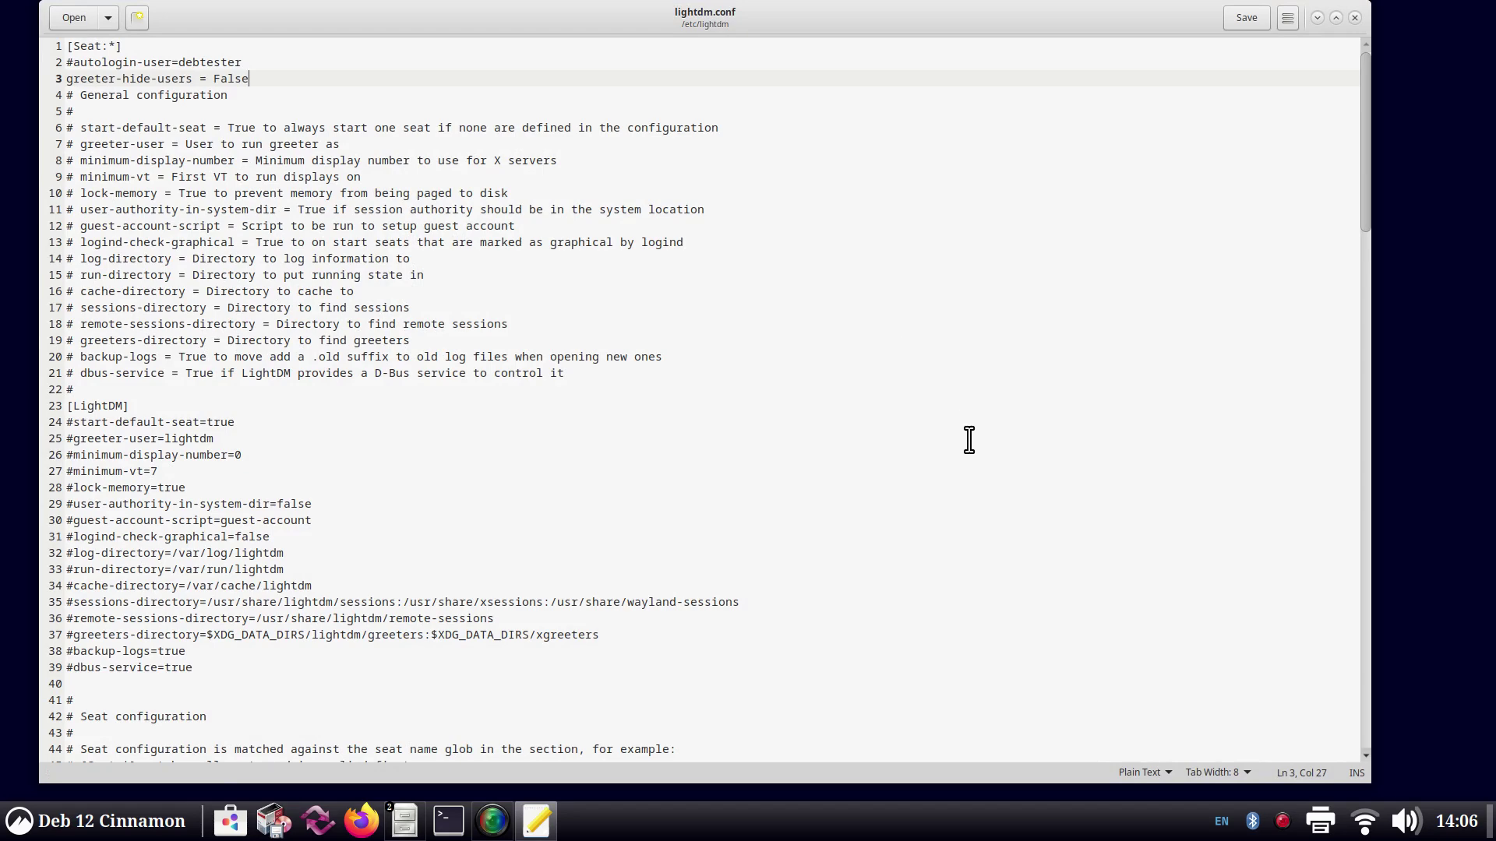
Step: Enlarge the gedit text and review the Plugins page of gedit's Preferences
{"action": "key", "text": "ctrl+plus"}
{"action": "key", "text": "ctrl+plus"}
{"action": "key", "text": "ctrl+plus"}
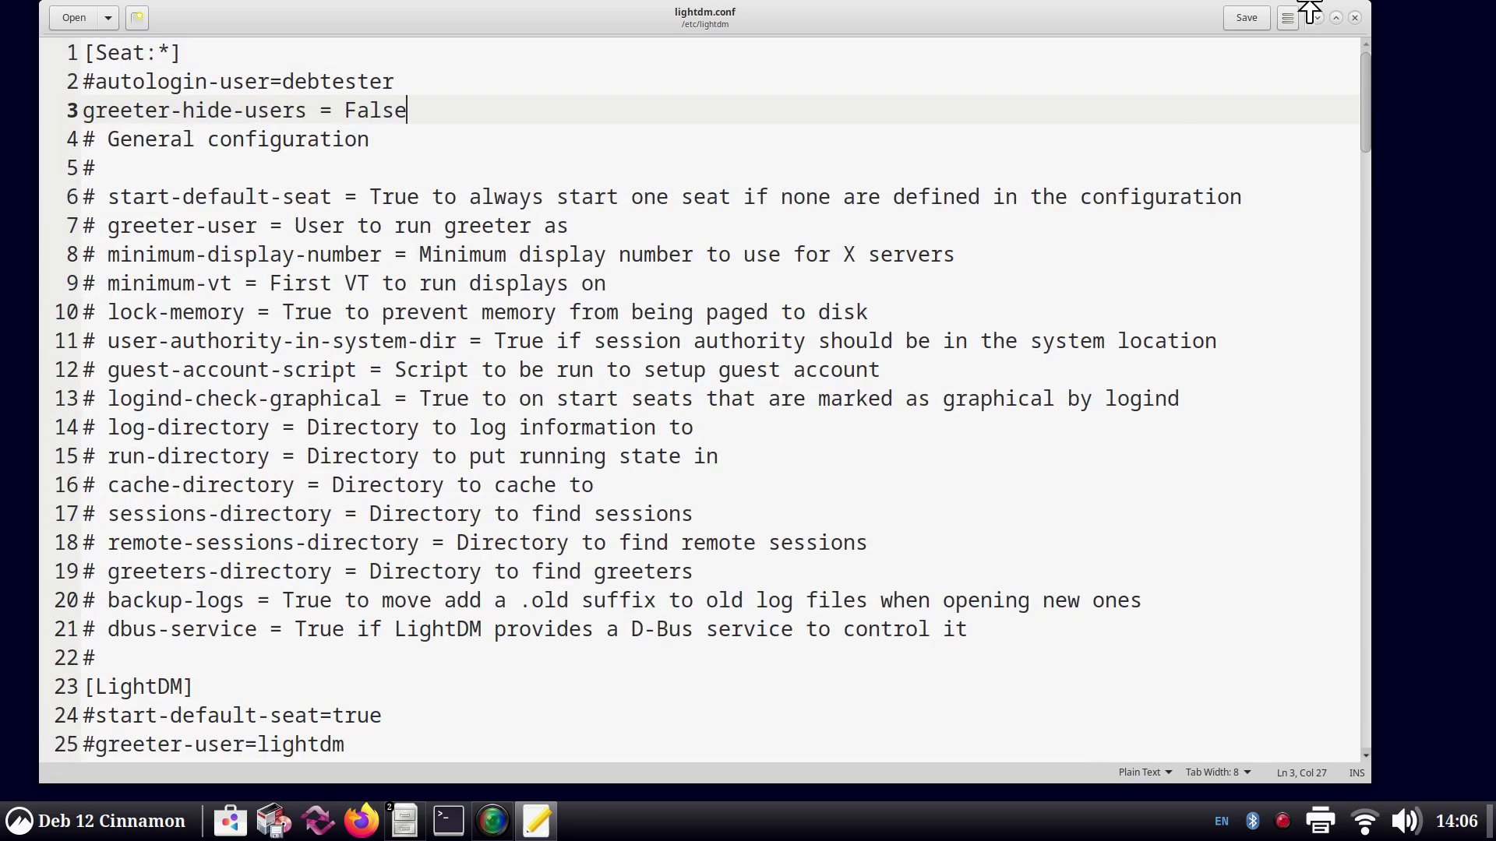
{"action": "left_click", "coordinate": [1287, 18]}
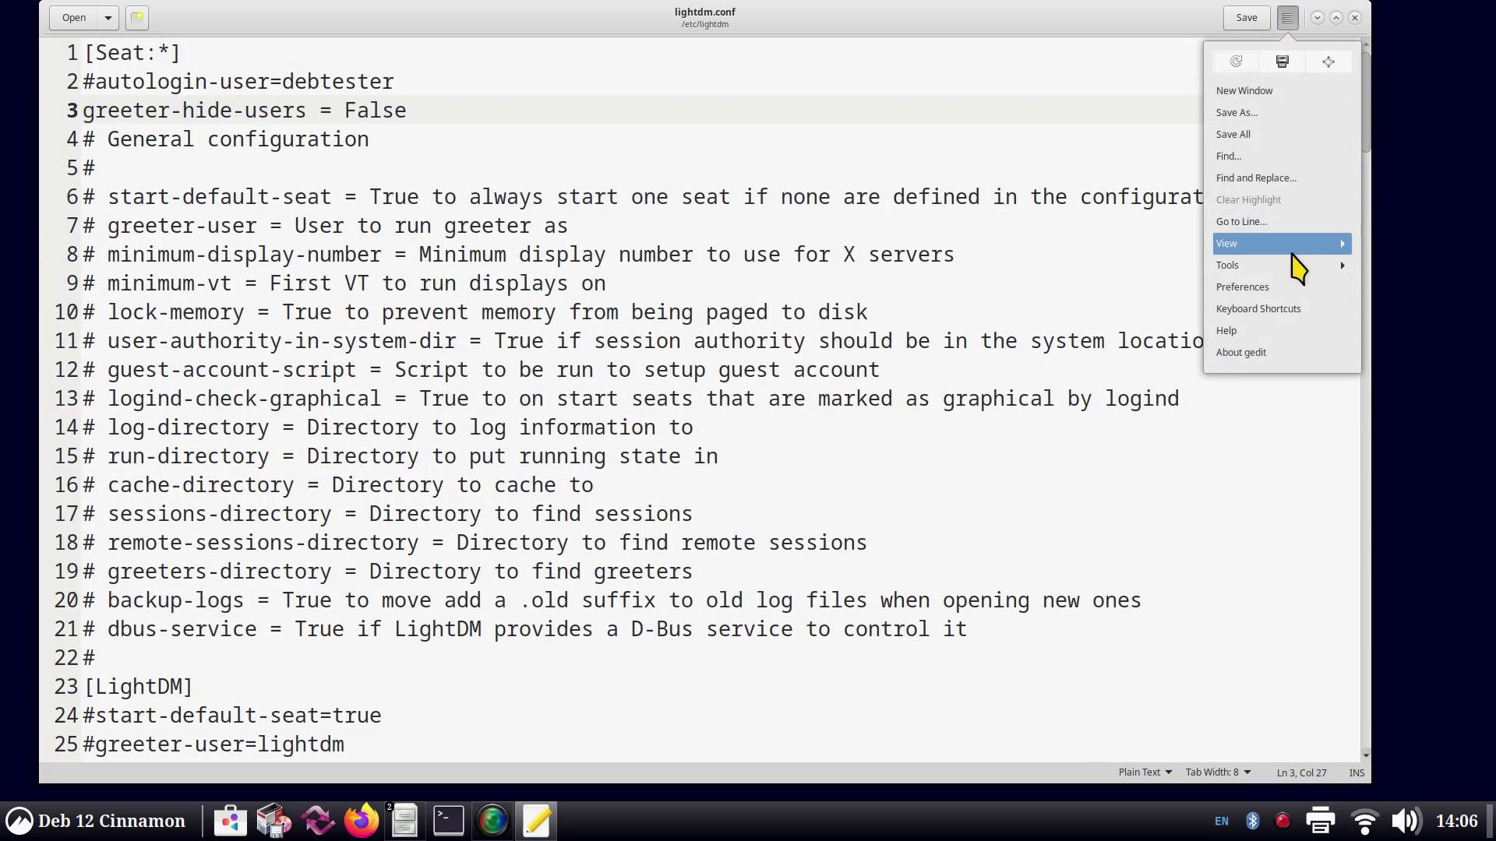
{"action": "left_click", "coordinate": [1287, 287]}
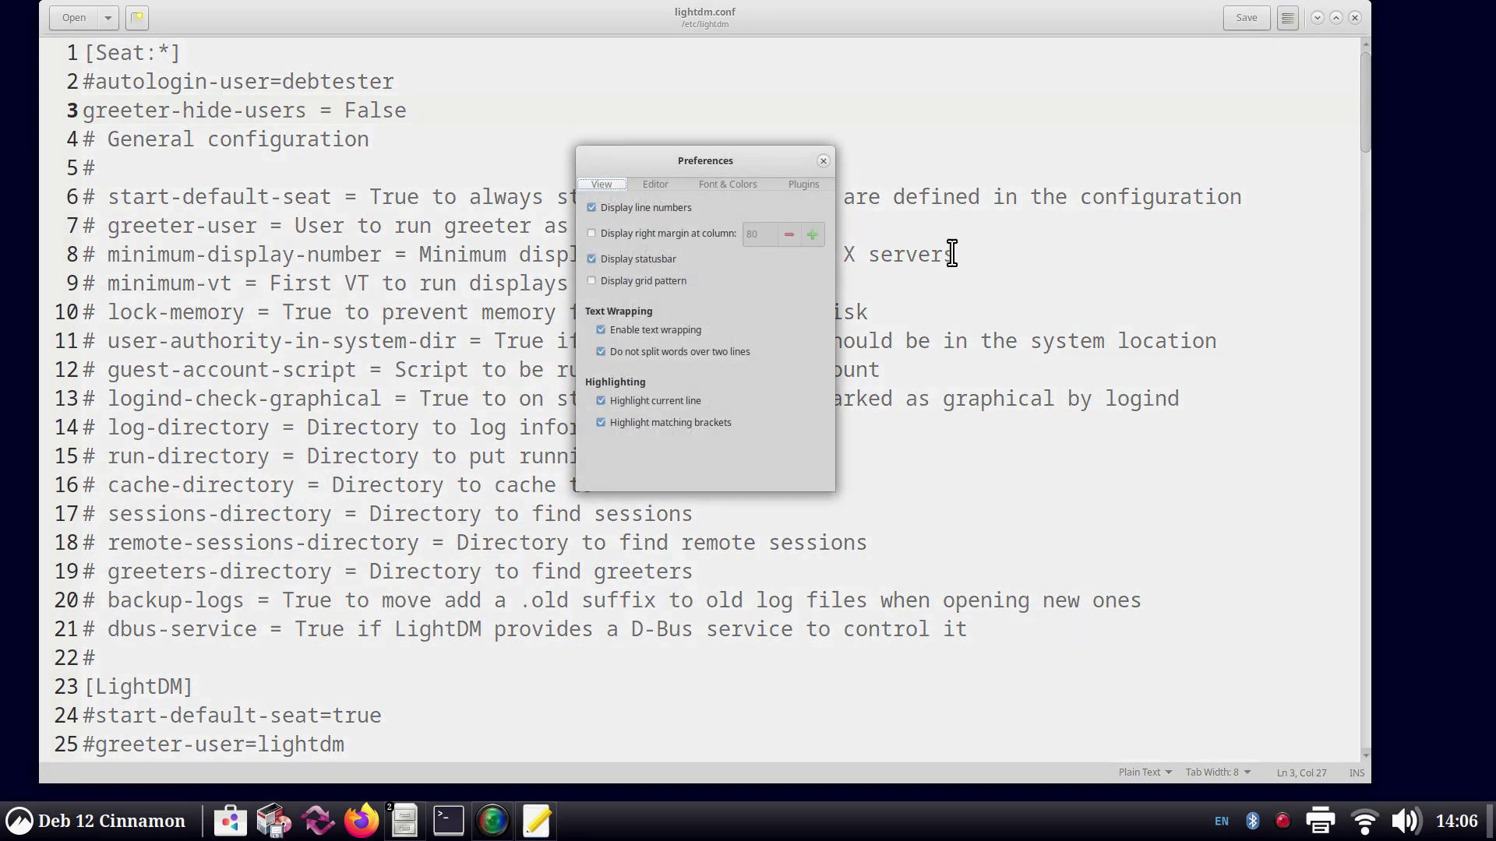
{"action": "left_click", "coordinate": [802, 186]}
{"action": "left_click_drag", "start_coordinate": [820, 282], "coordinate": [819, 384]}
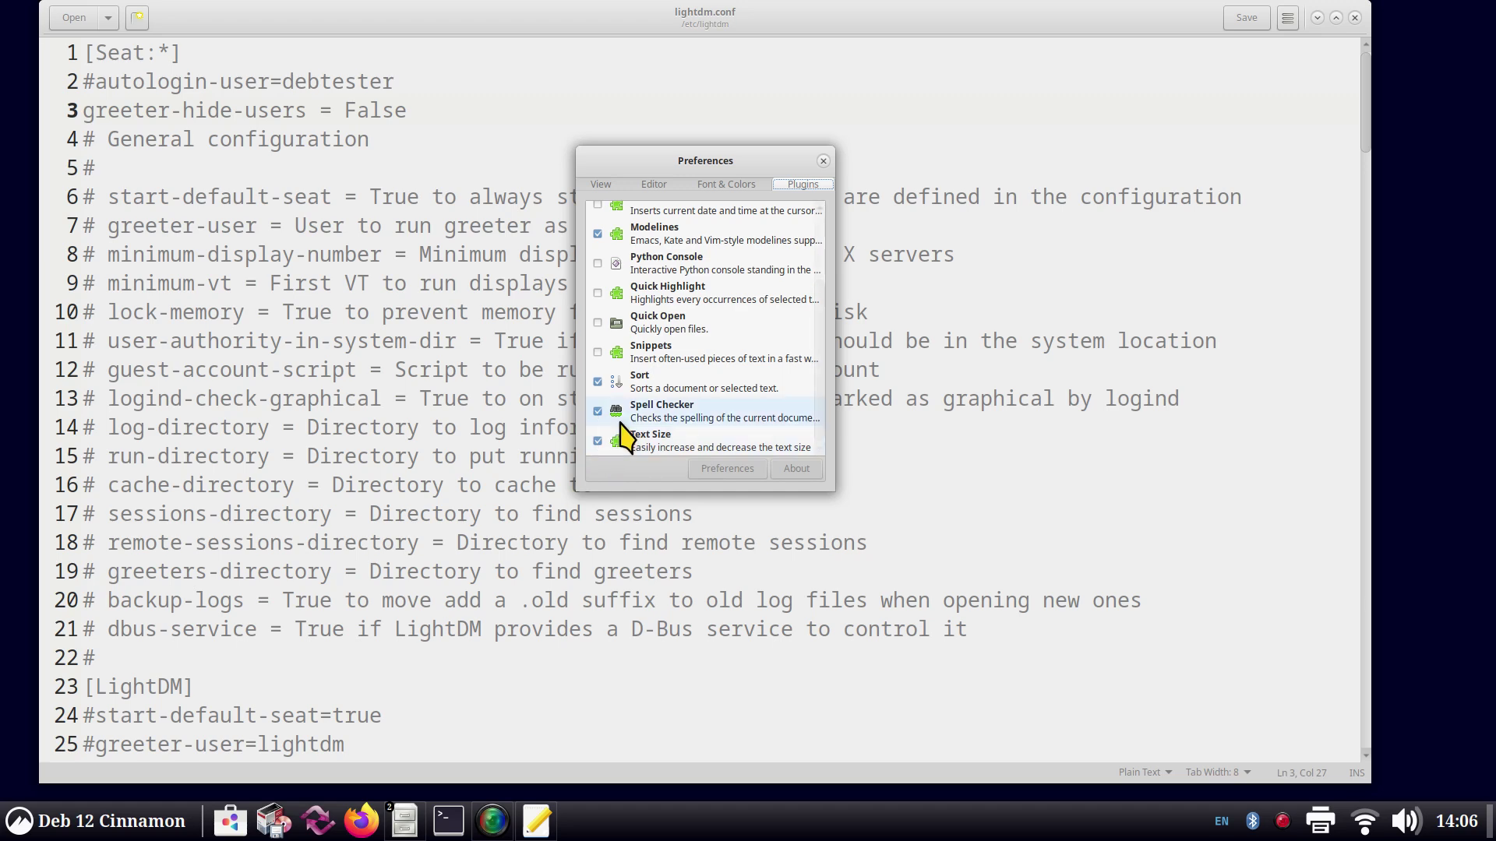
{"action": "left_click", "coordinate": [822, 161]}
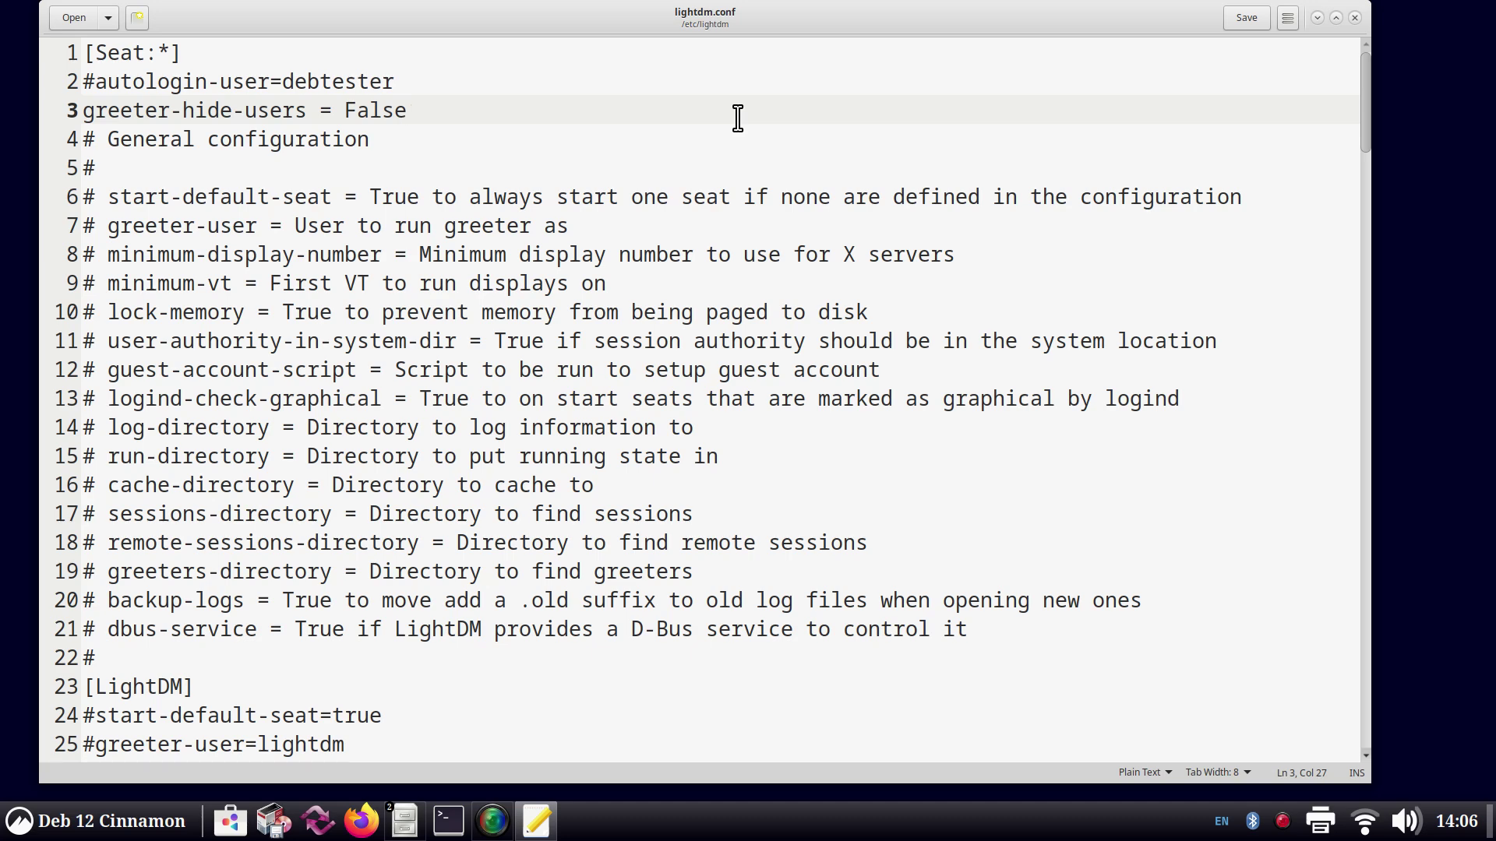
Step: Minimize gedit and the root lightdm window, then open Documents/lightdmbackup in Nemo
{"action": "left_click", "coordinate": [1317, 17]}
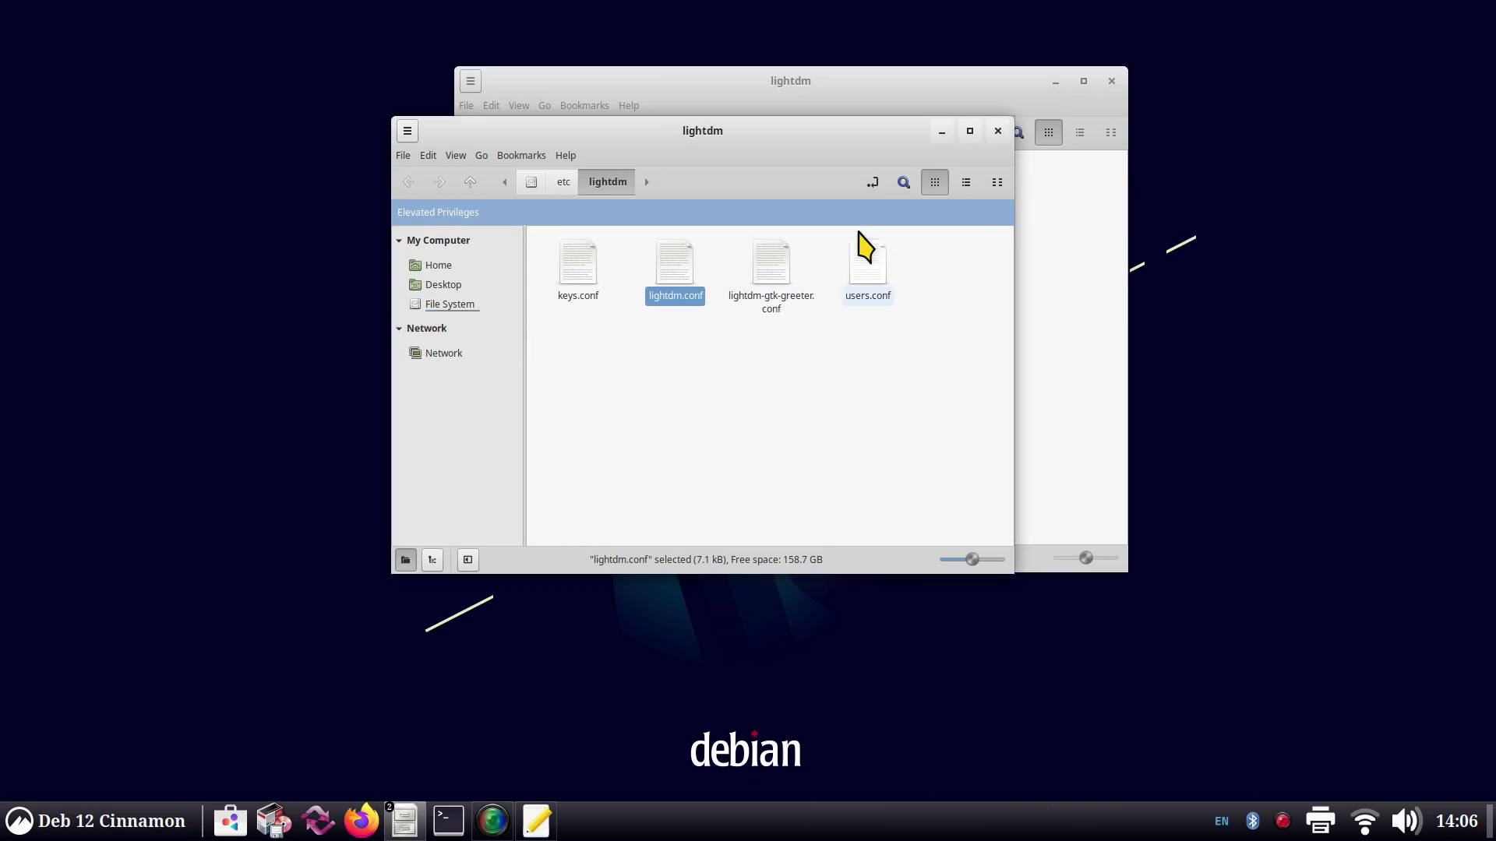
{"action": "left_click", "coordinate": [945, 131]}
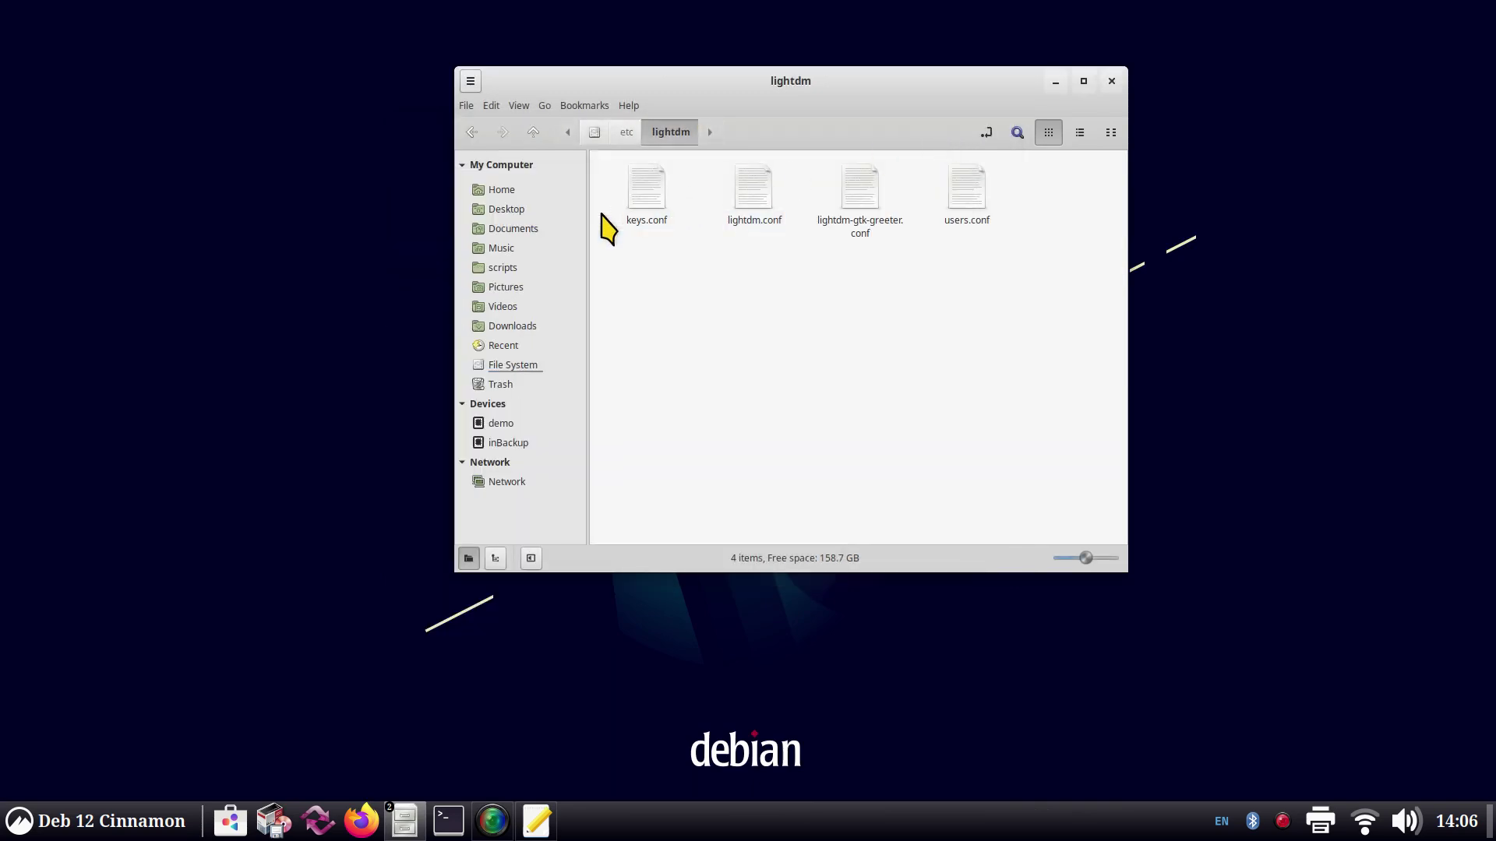
{"action": "left_click", "coordinate": [545, 230]}
{"action": "double_click", "coordinate": [726, 204]}
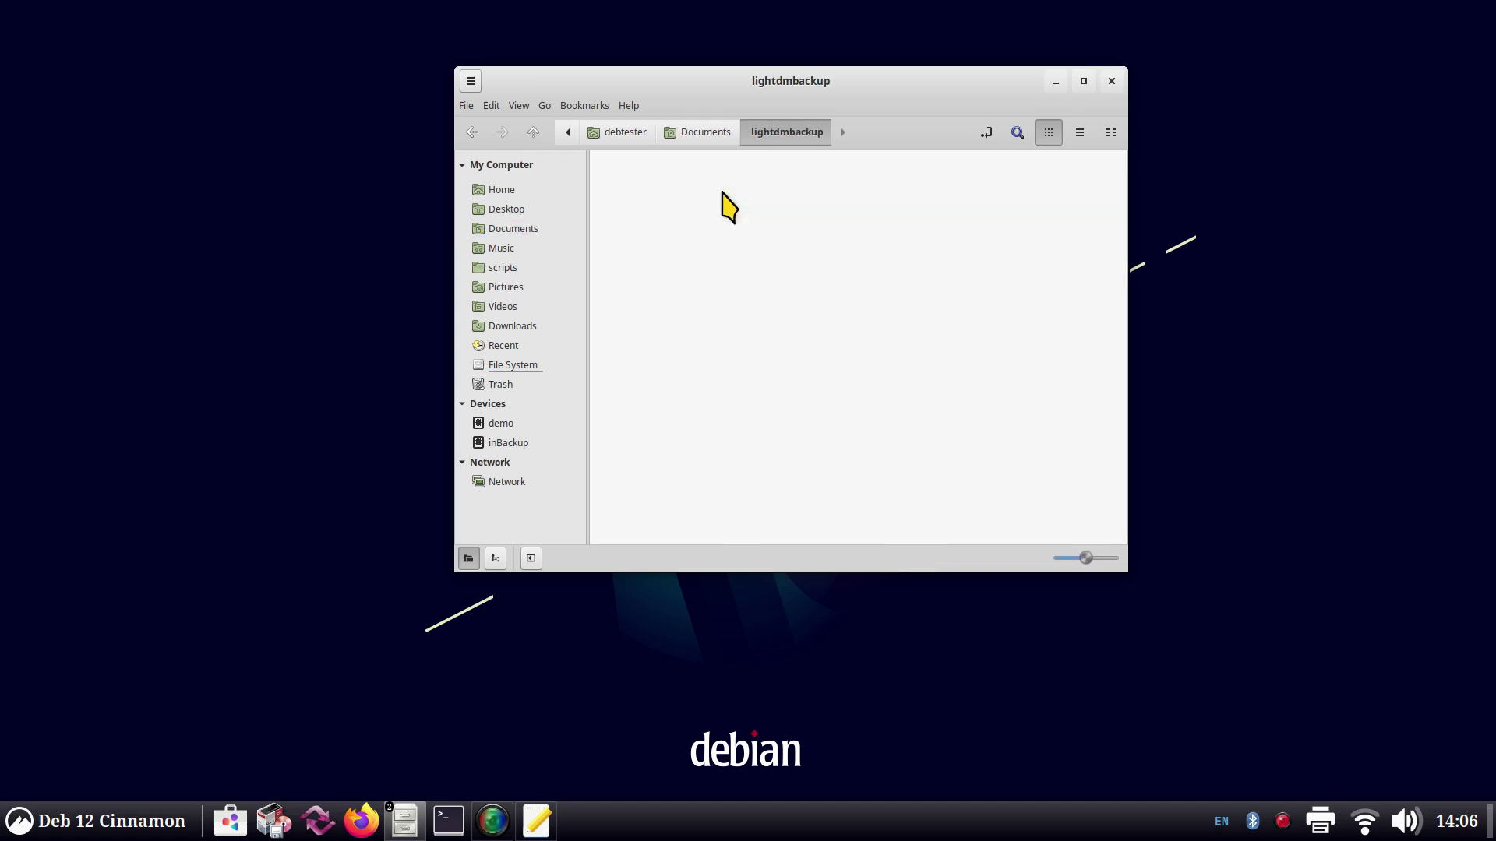
Step: Open and close the Original backup copy of lightdm.conf, then bring back gedit with /etc/lightdm/lightdm.conf
{"action": "double_click", "coordinate": [646, 195]}
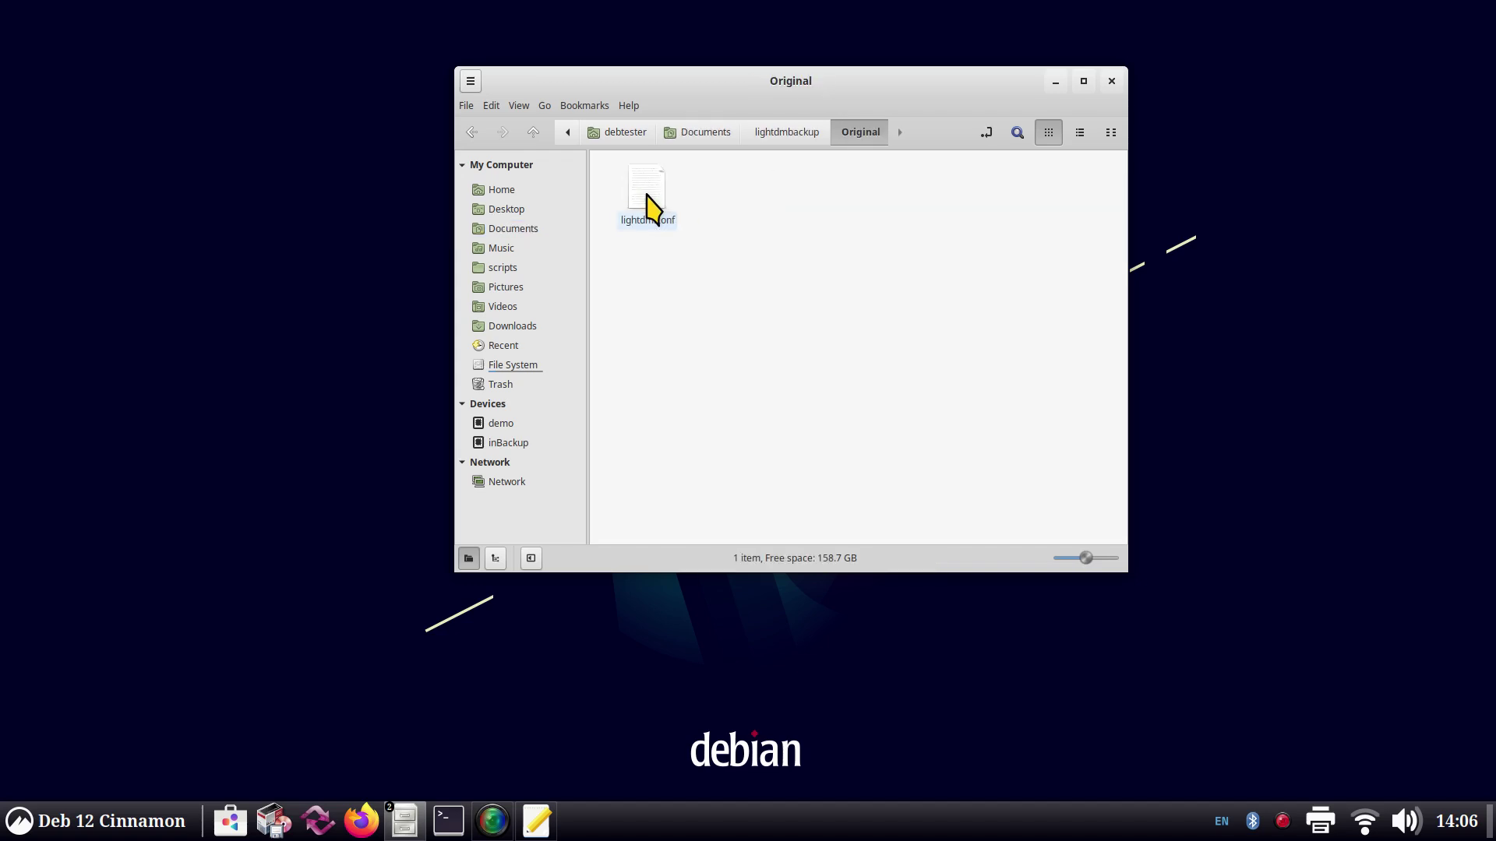
{"action": "double_click", "coordinate": [647, 196]}
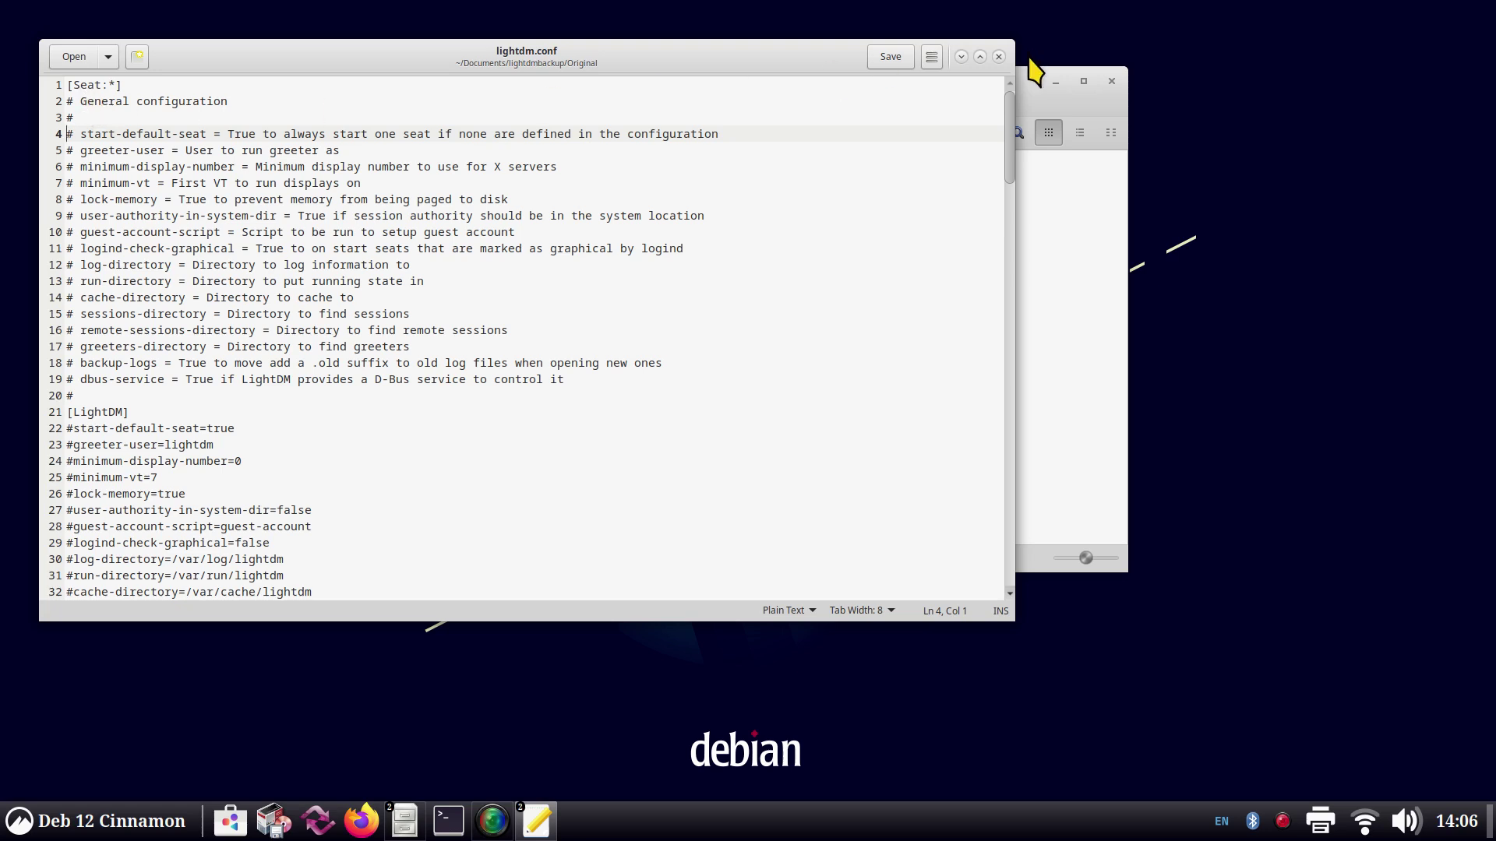
{"action": "left_click", "coordinate": [998, 57]}
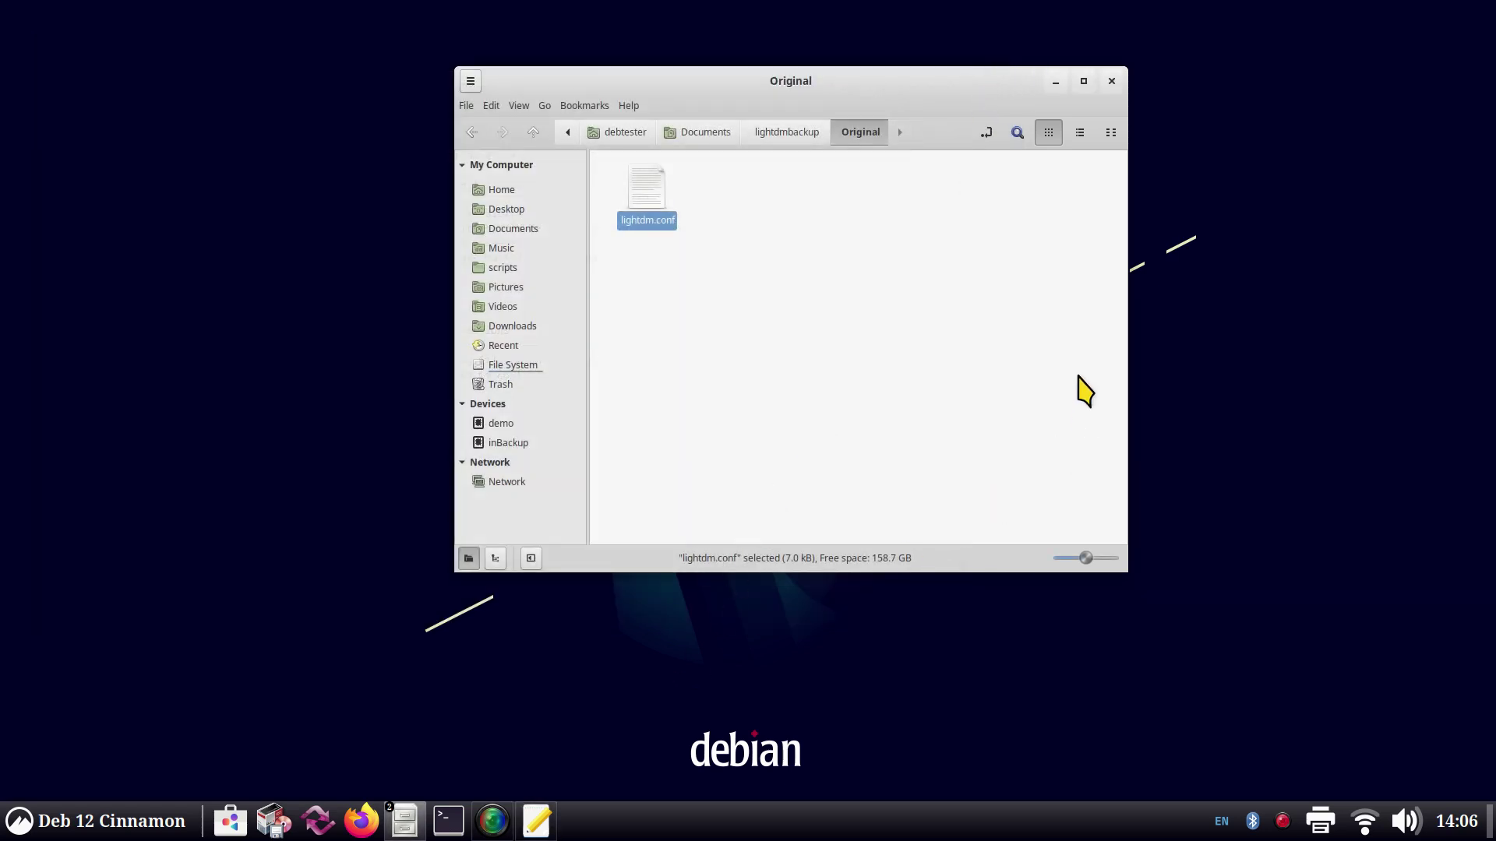
{"action": "left_click", "coordinate": [1112, 81]}
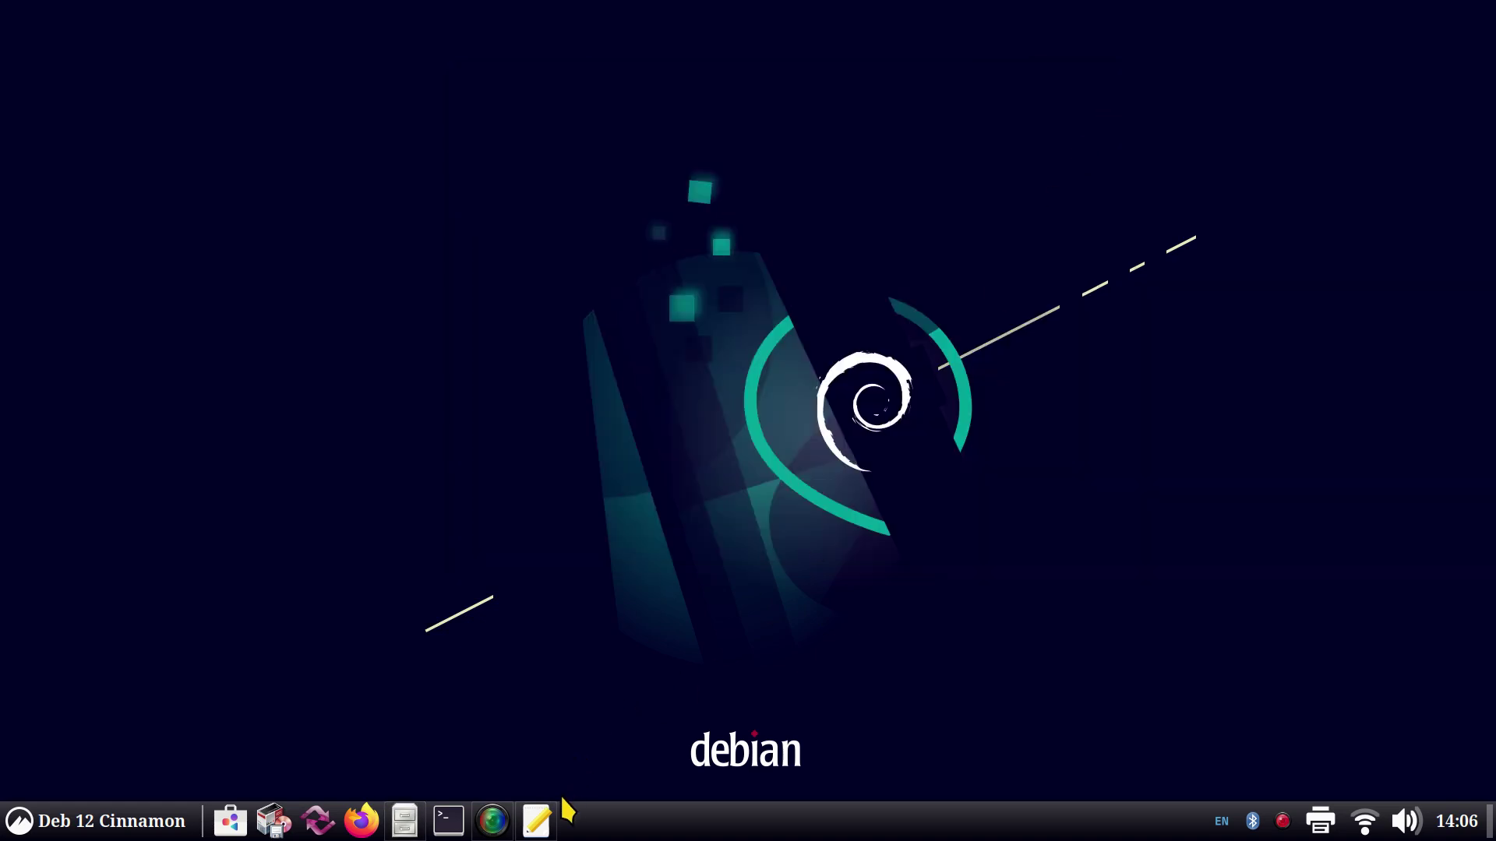
{"action": "left_click", "coordinate": [537, 820]}
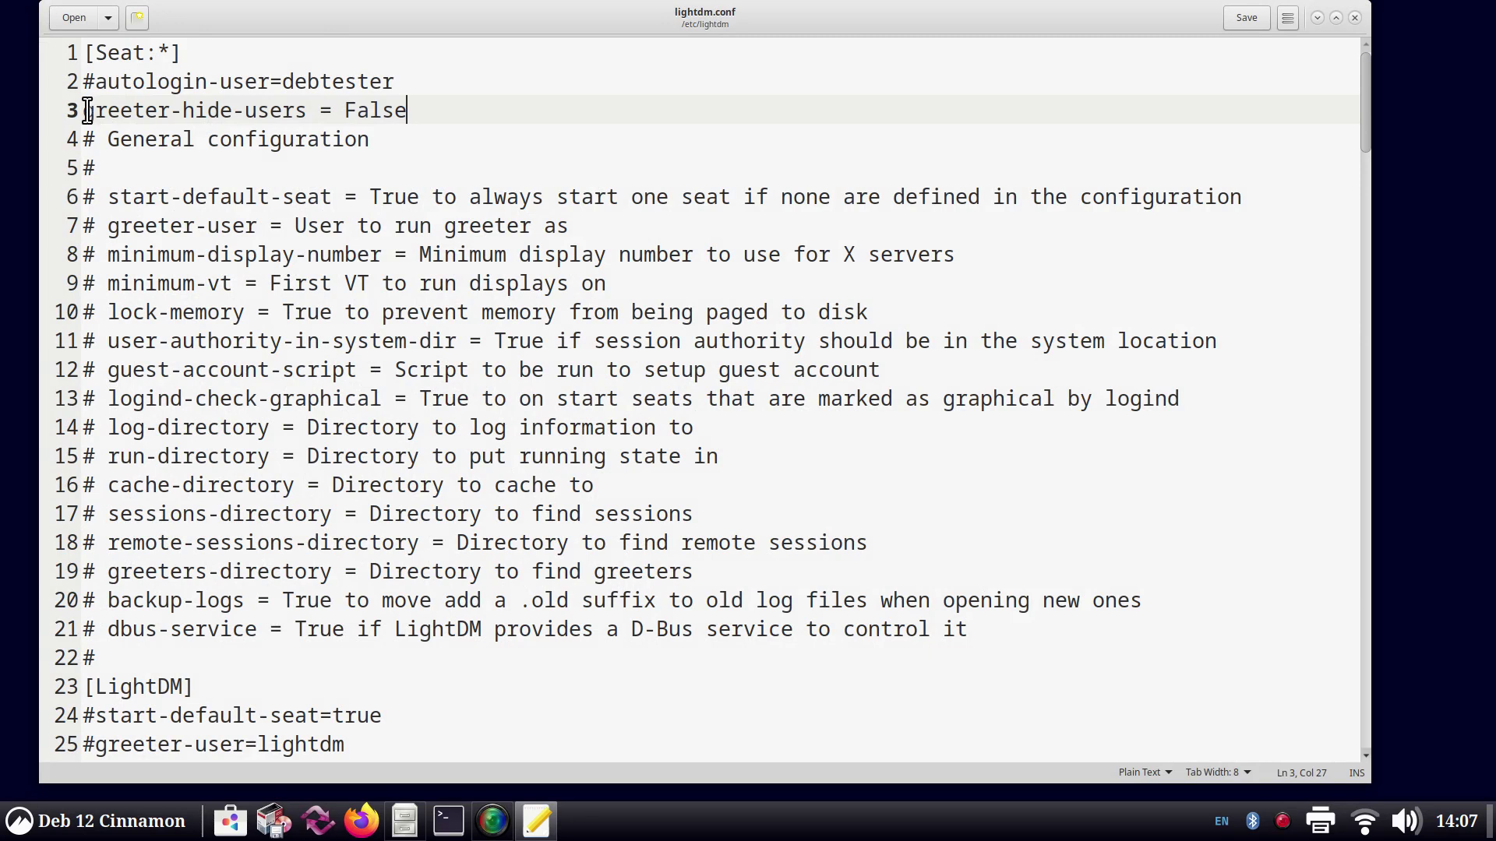
Step: Select the greeter-hide-users = False line and line 5's comment, then close gedit unchanged
{"action": "left_click_drag", "start_coordinate": [88, 110], "coordinate": [408, 110]}
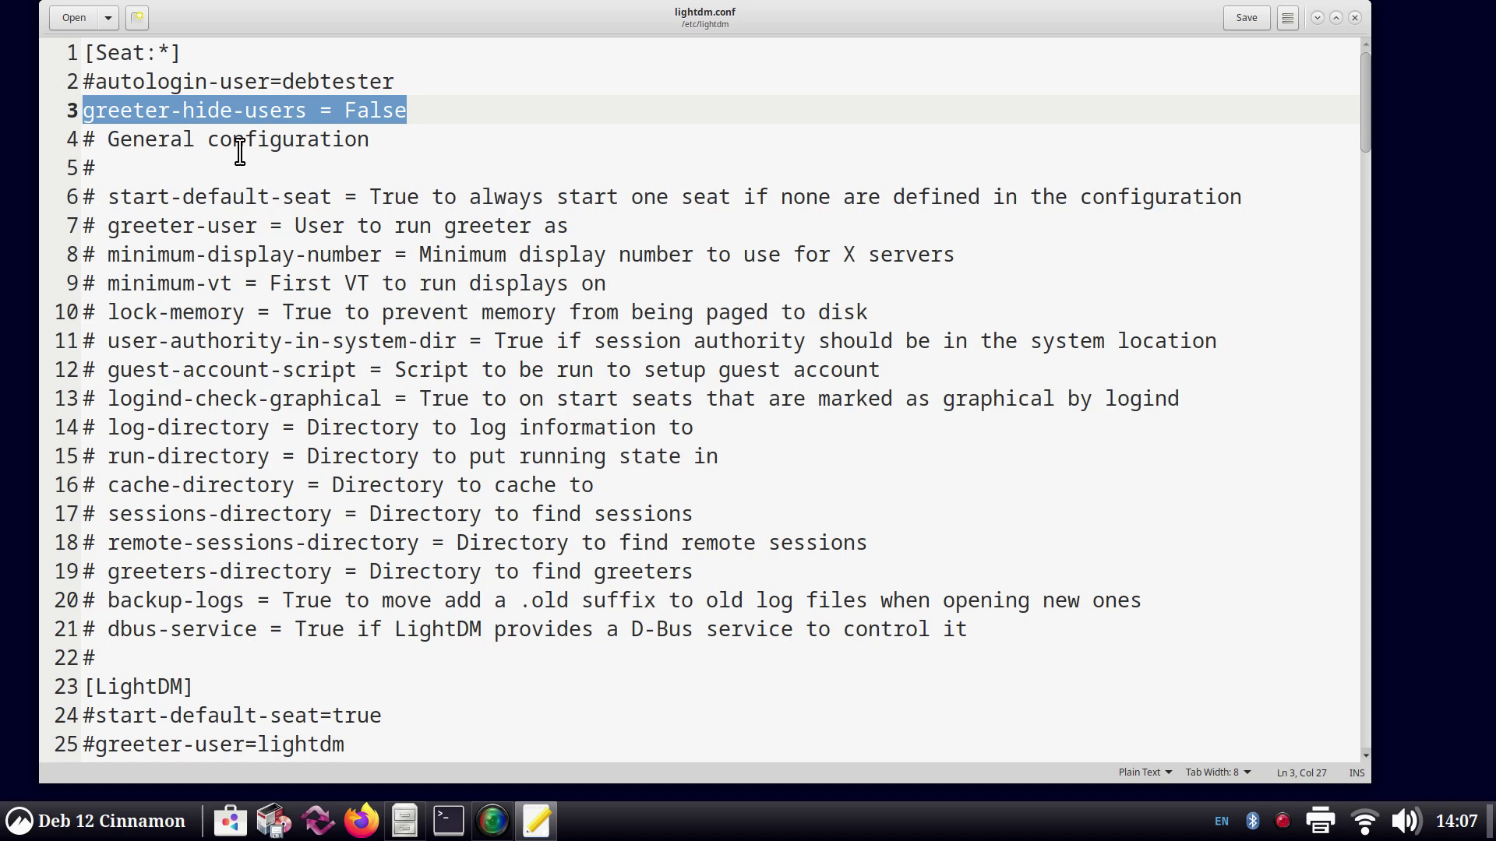
{"action": "left_click", "coordinate": [88, 167]}
{"action": "left_click_drag", "start_coordinate": [88, 168], "coordinate": [156, 180]}
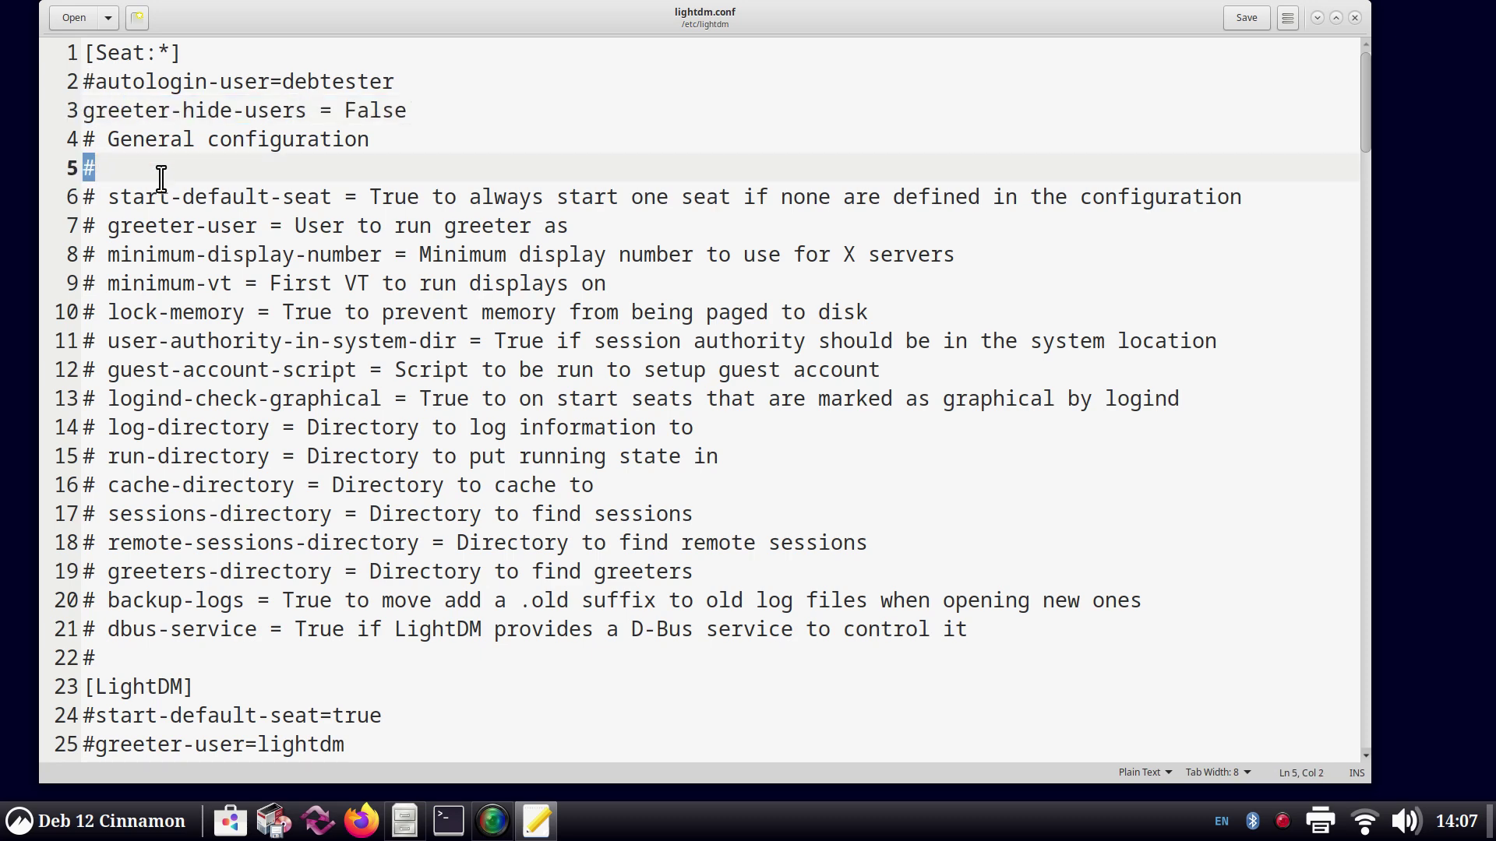
{"action": "left_click_drag", "start_coordinate": [83, 110], "coordinate": [417, 105]}
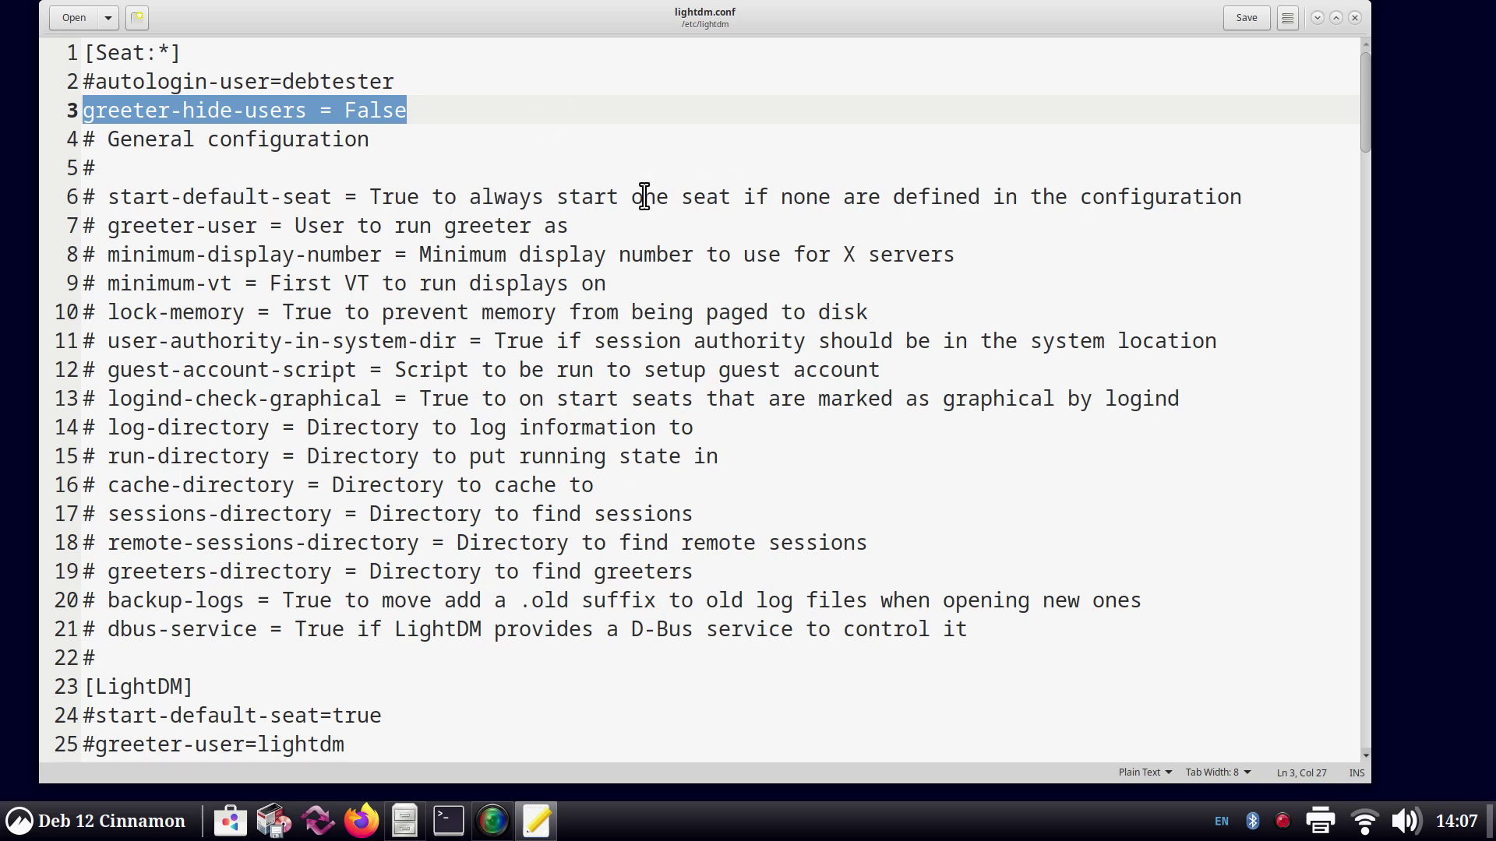
{"action": "left_click", "coordinate": [1355, 17]}
Step: Reopen lightdm.conf from the root lightdm folder window in Kate using Open With
{"action": "left_click", "coordinate": [407, 822]}
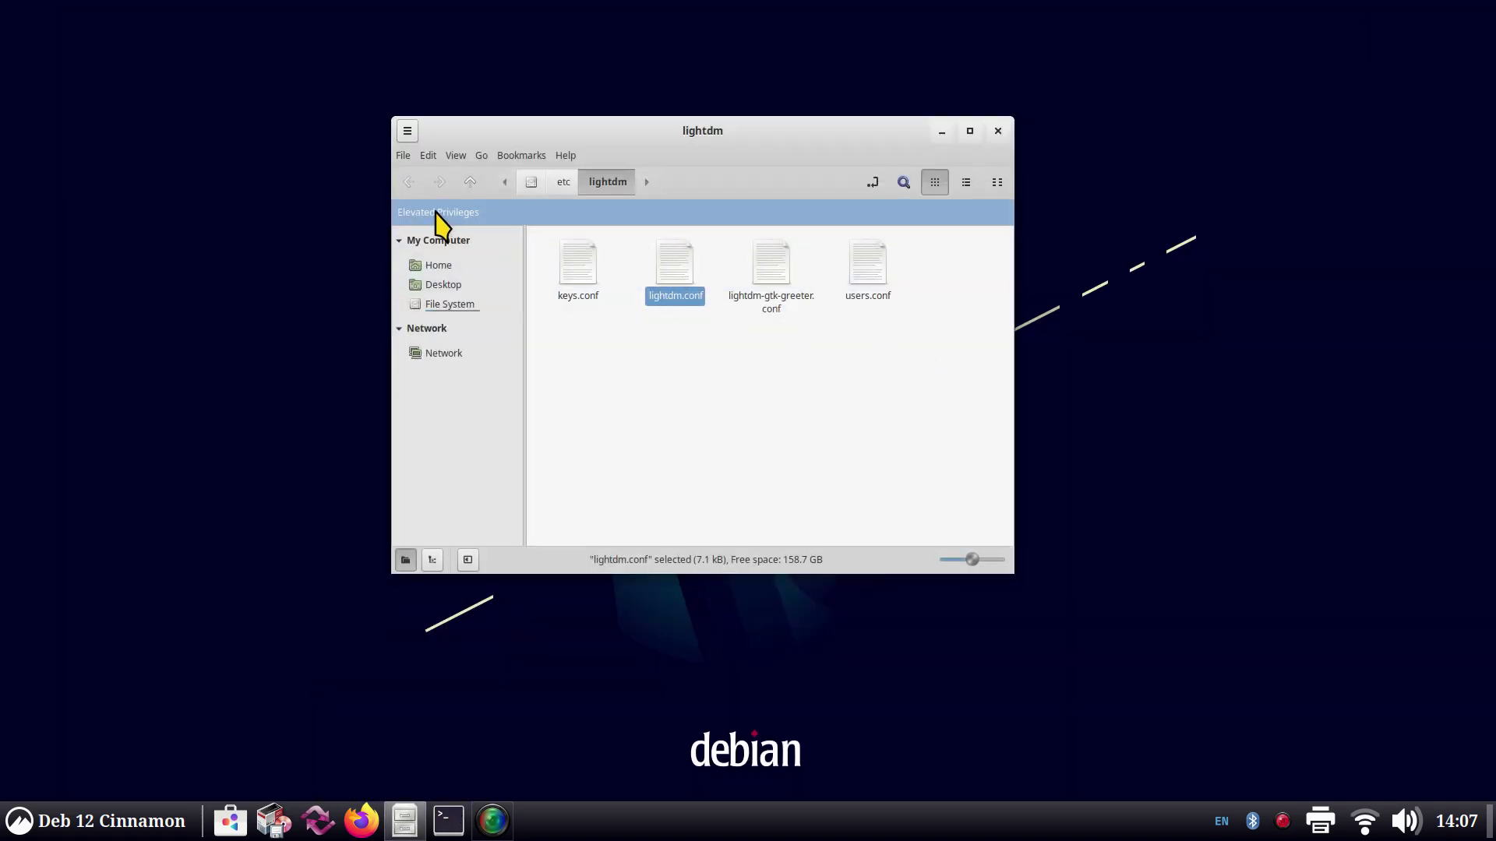
{"action": "right_click", "coordinate": [669, 250]}
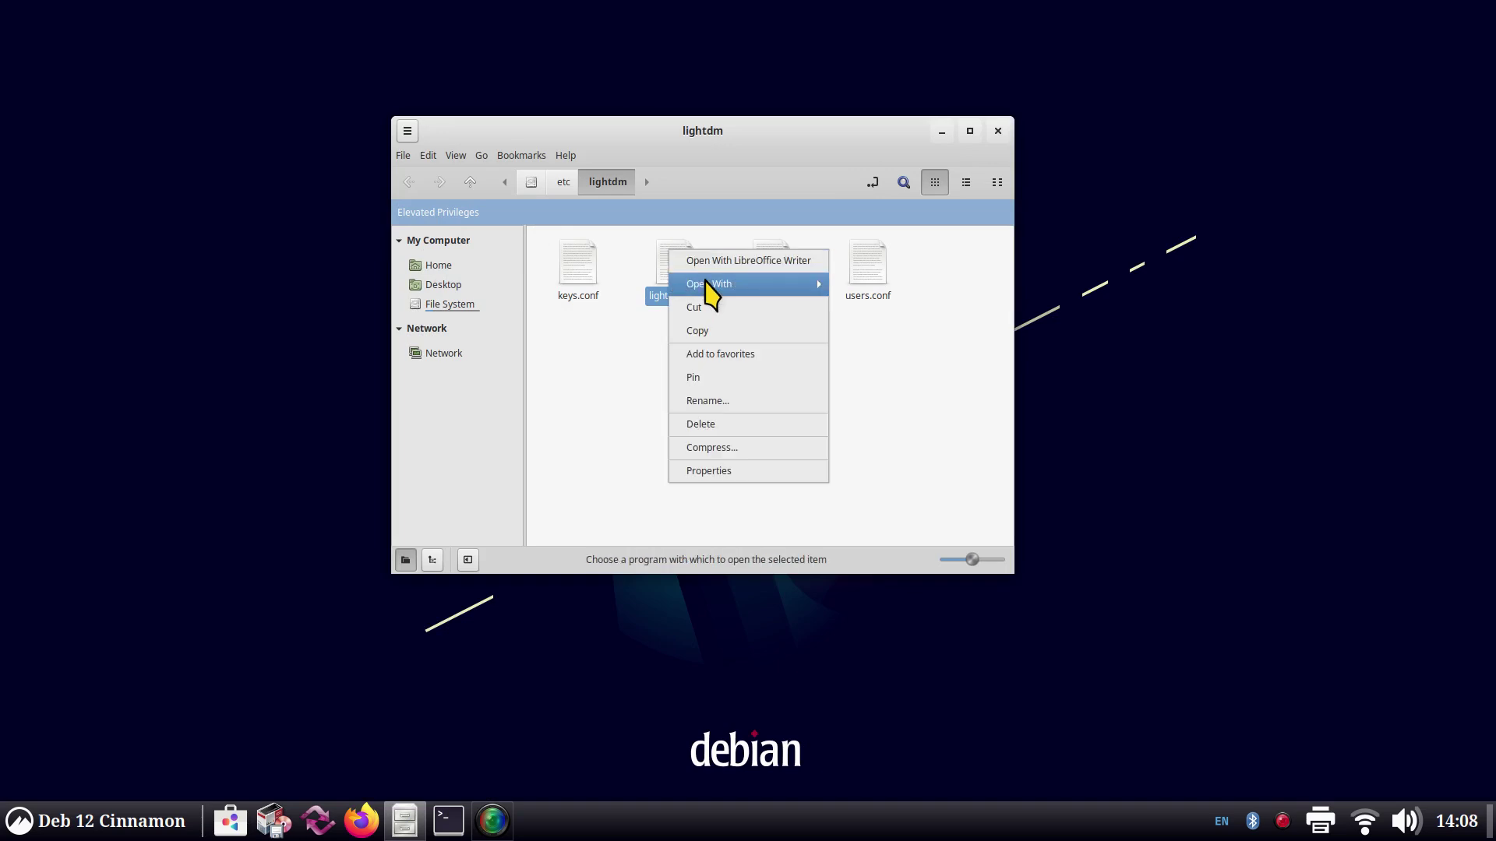
{"action": "mouse_move", "coordinate": [760, 287]}
{"action": "left_click", "coordinate": [863, 311]}
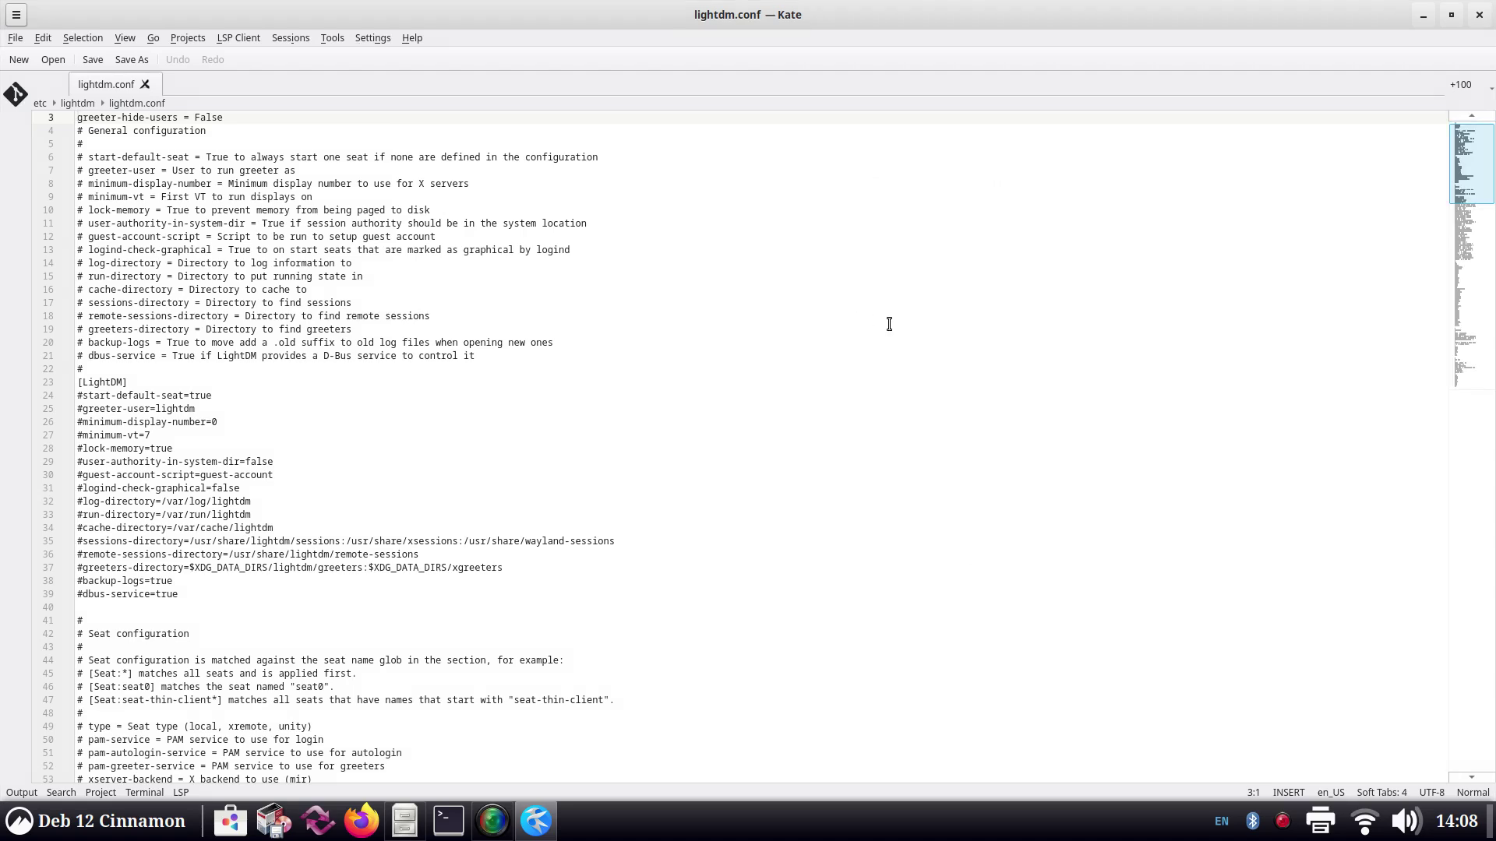
Step: Scroll to the top of lightdm.conf and select the greeter-hide-users key on line 3
{"action": "scroll", "coordinate": [885, 405], "scroll_direction": "up", "scroll_amount": 1}
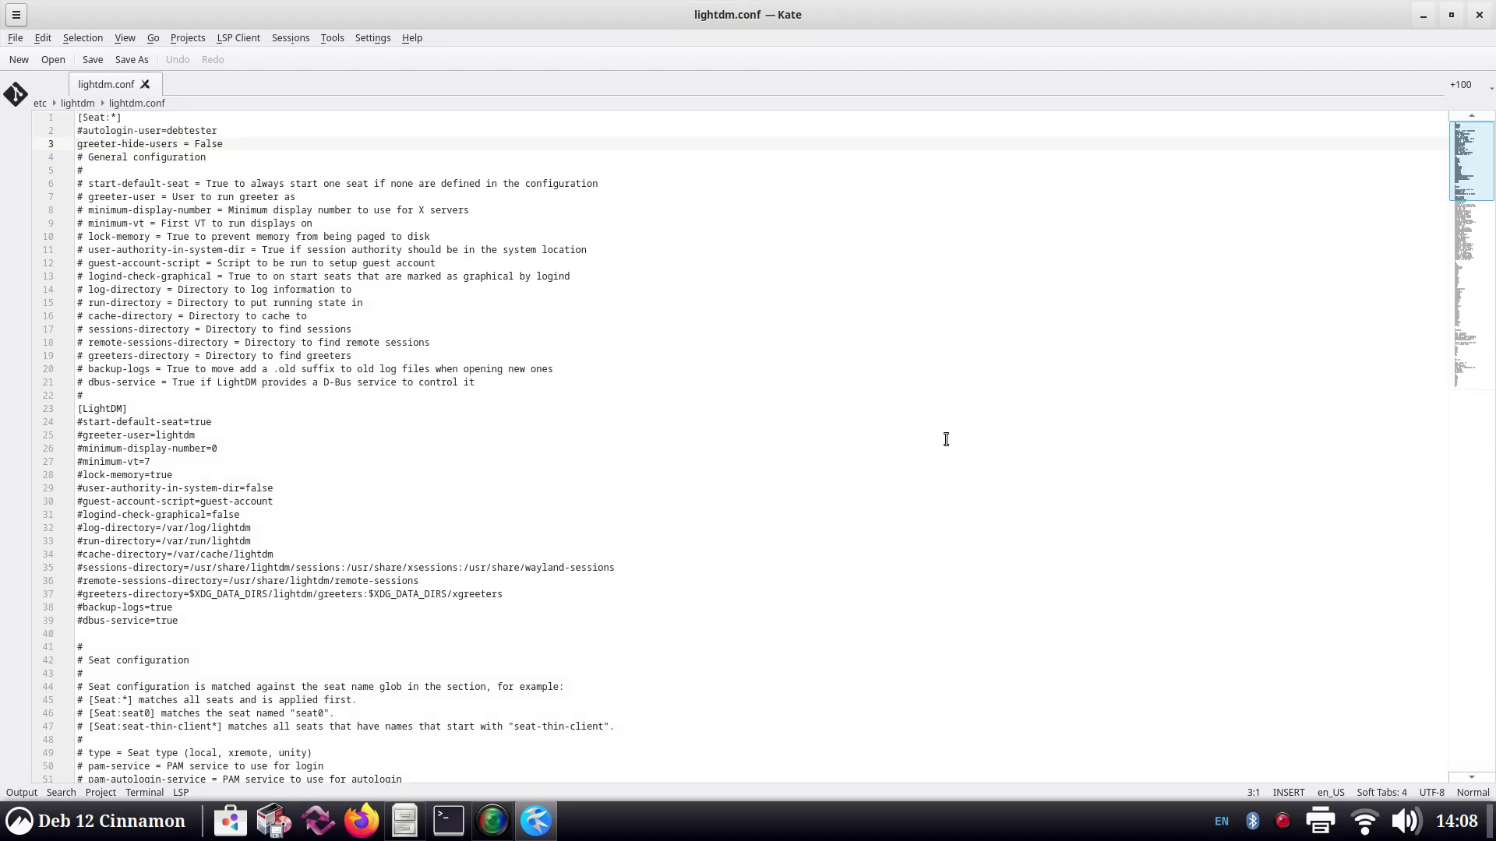
{"action": "scroll", "coordinate": [946, 439], "scroll_direction": "up", "scroll_amount": 6}
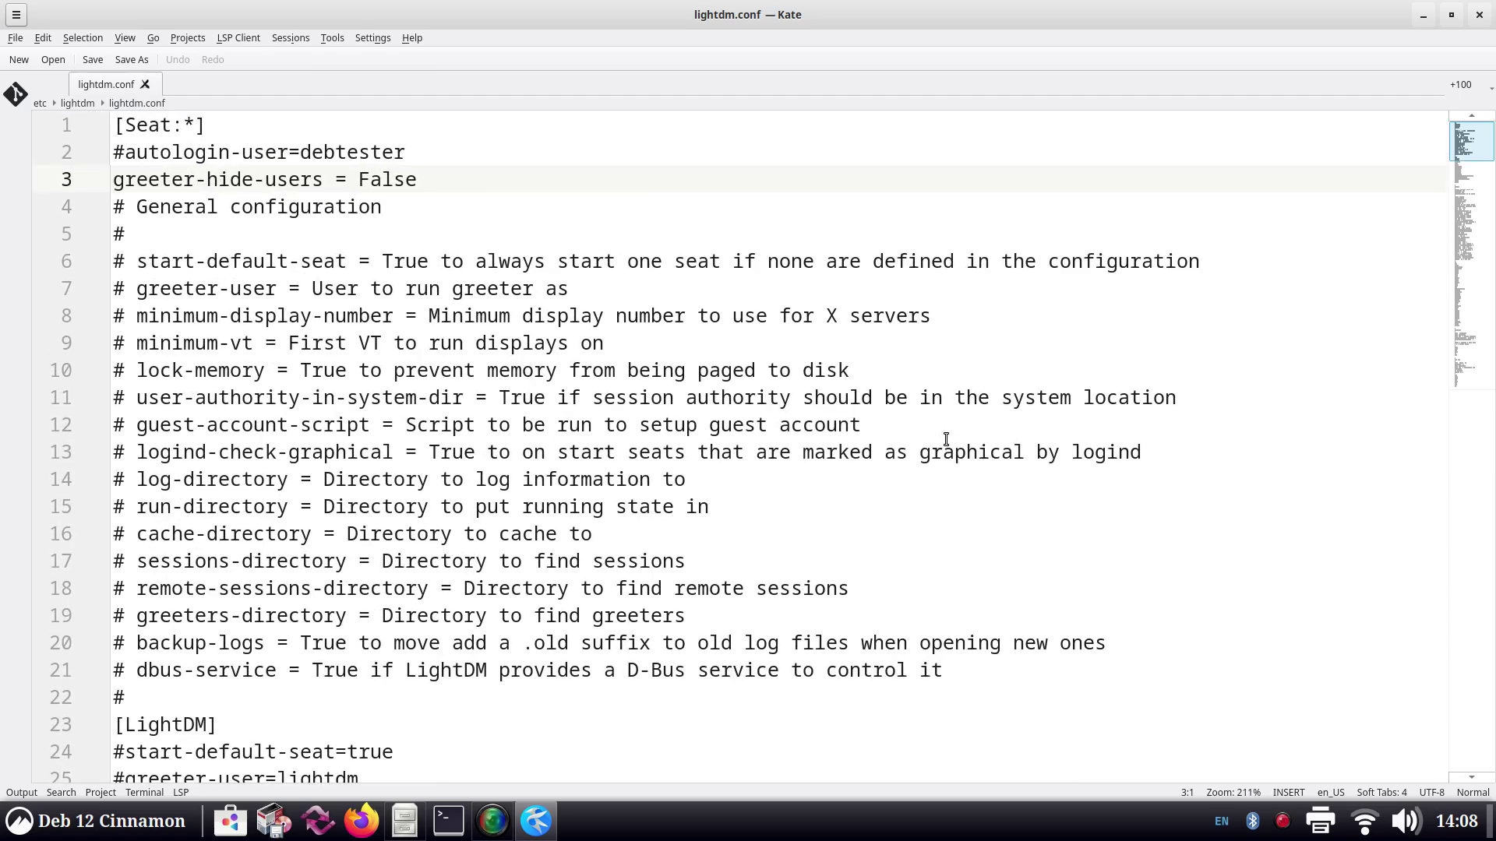
{"action": "left_click", "coordinate": [325, 179]}
{"action": "left_click_drag", "start_coordinate": [325, 179], "coordinate": [107, 177]}
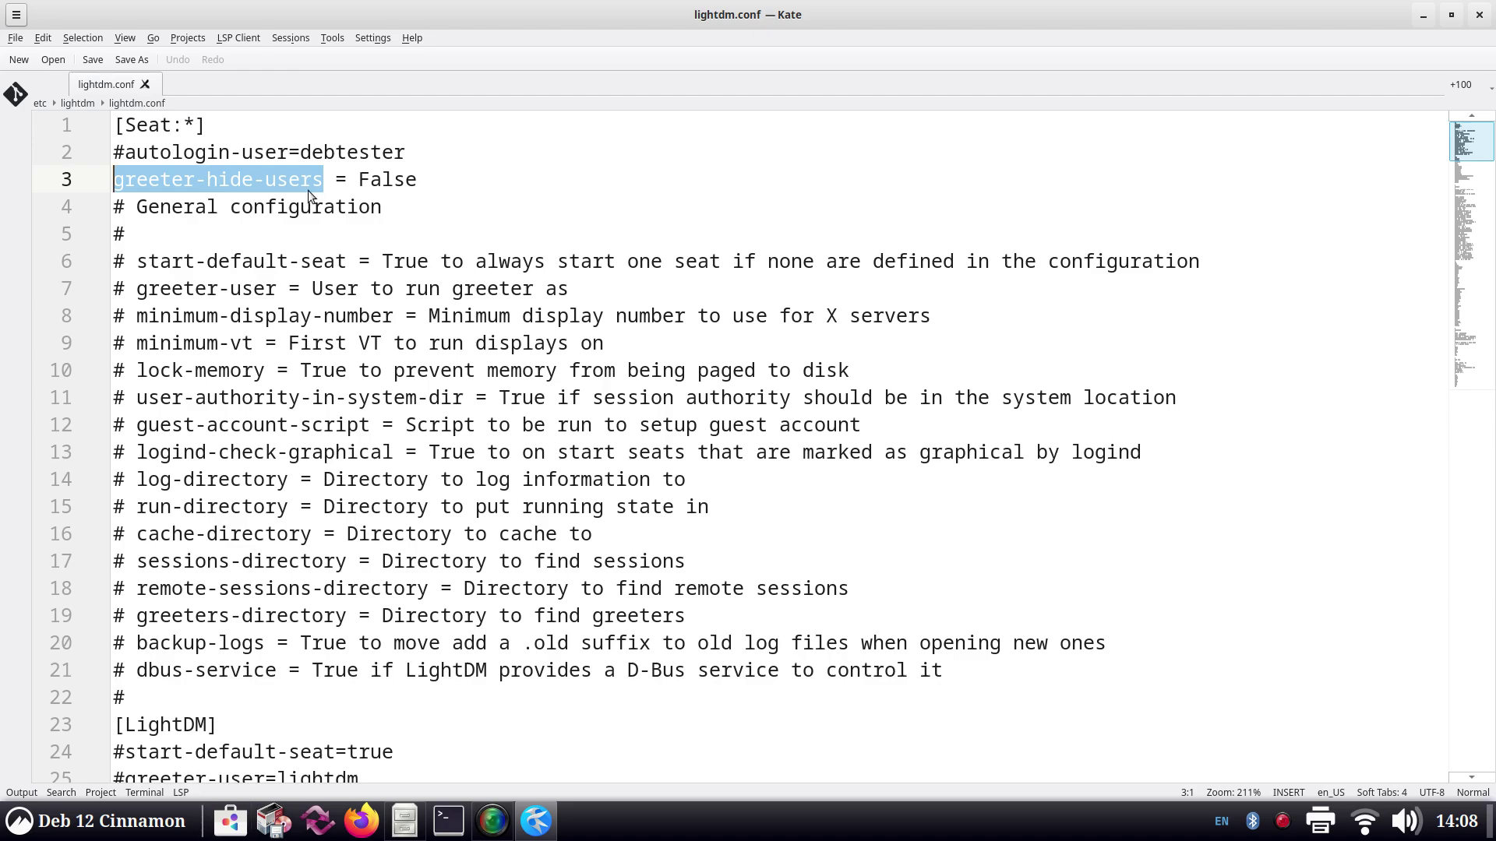
{"action": "scroll", "coordinate": [307, 190], "scroll_direction": "down", "scroll_amount": 2}
{"action": "scroll", "coordinate": [308, 191], "scroll_direction": "down", "scroll_amount": 9}
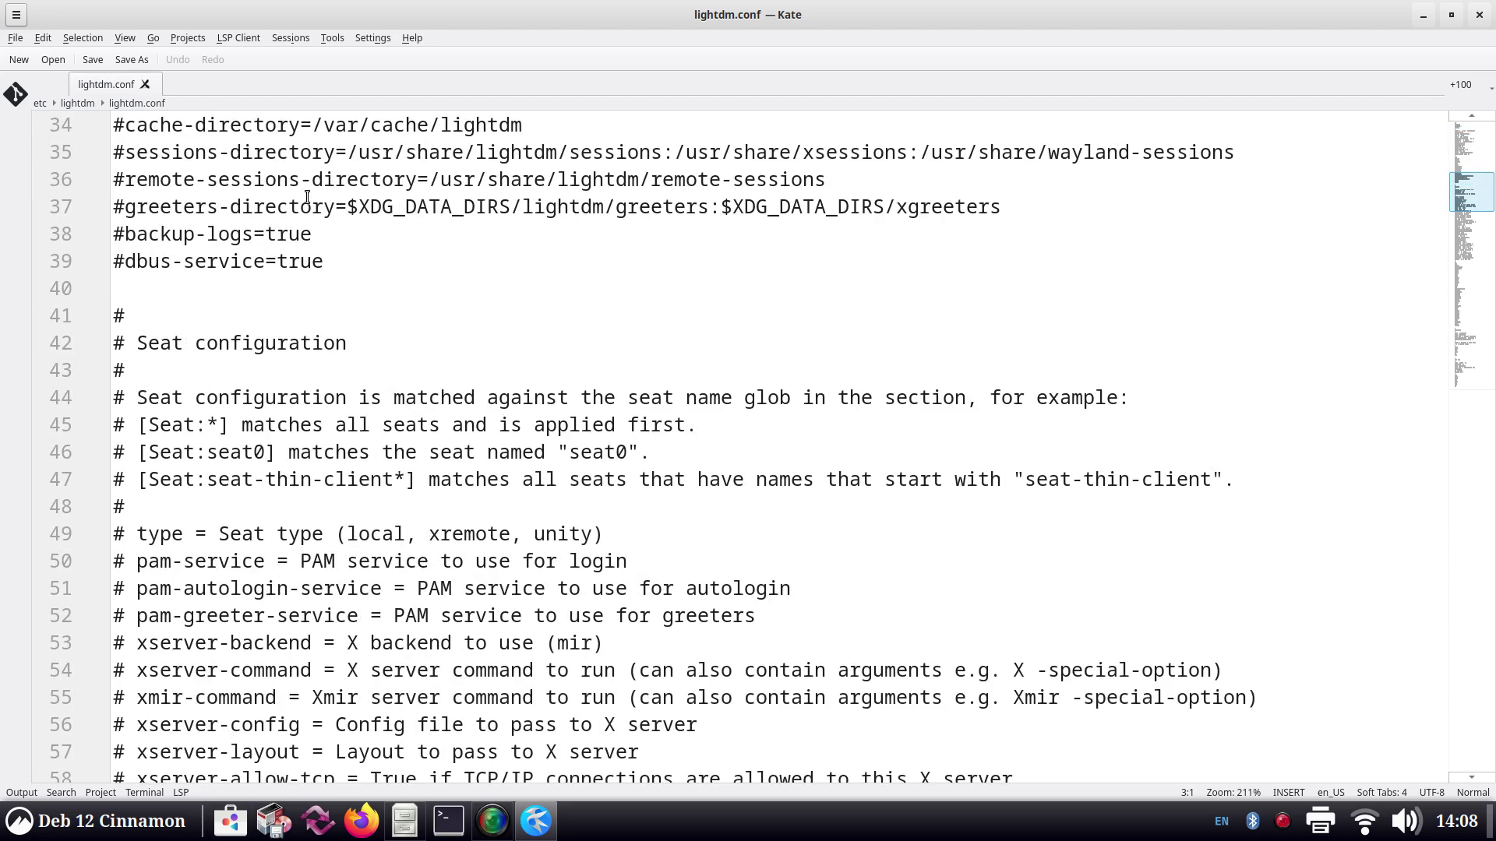
{"action": "scroll", "coordinate": [307, 197], "scroll_direction": "down", "scroll_amount": 6}
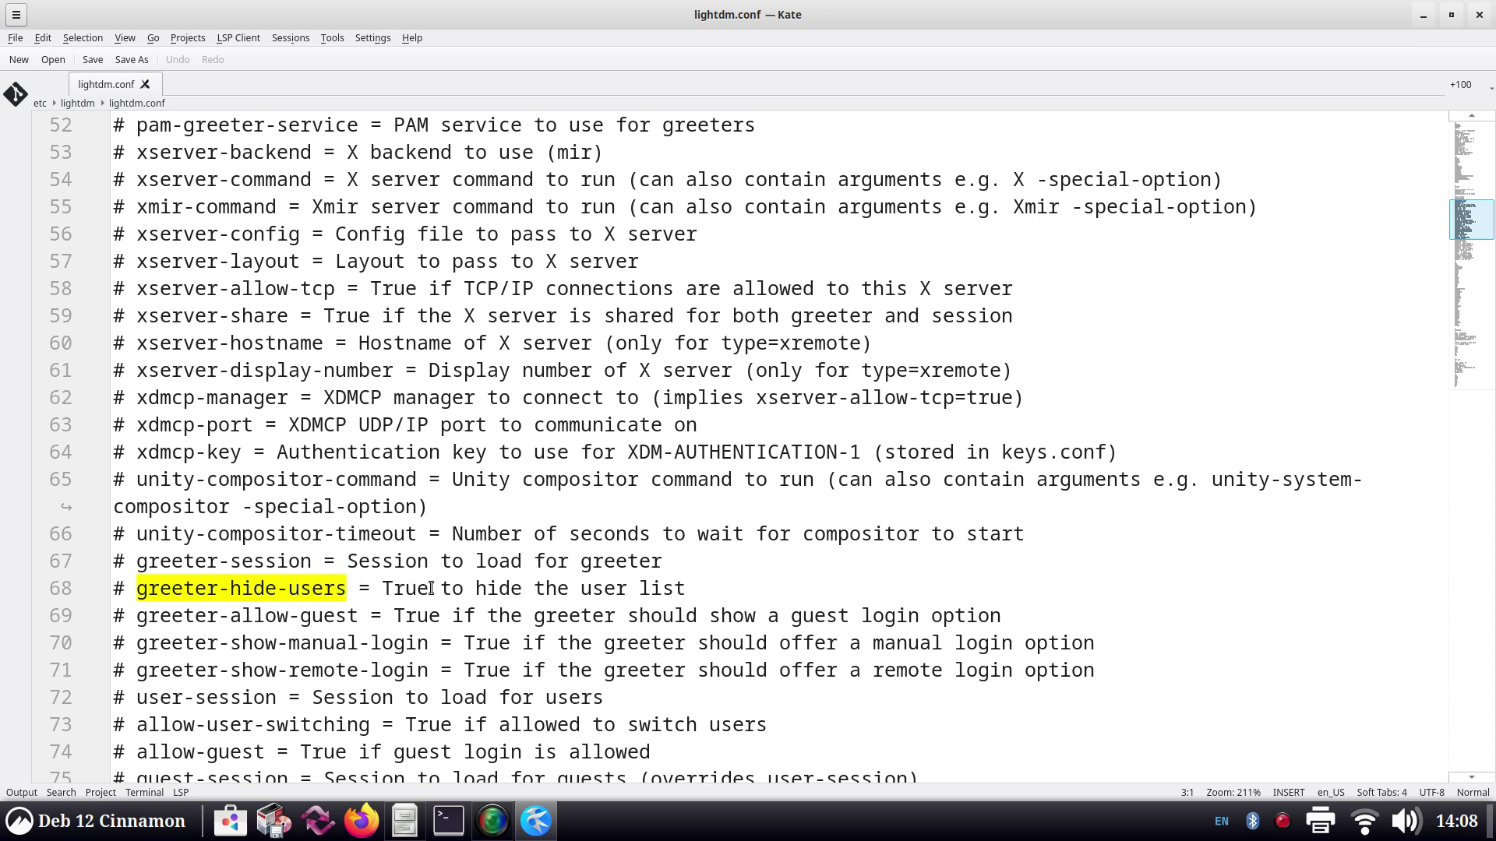
{"action": "left_click_drag", "start_coordinate": [428, 590], "coordinate": [139, 589]}
{"action": "right_click", "coordinate": [166, 586]}
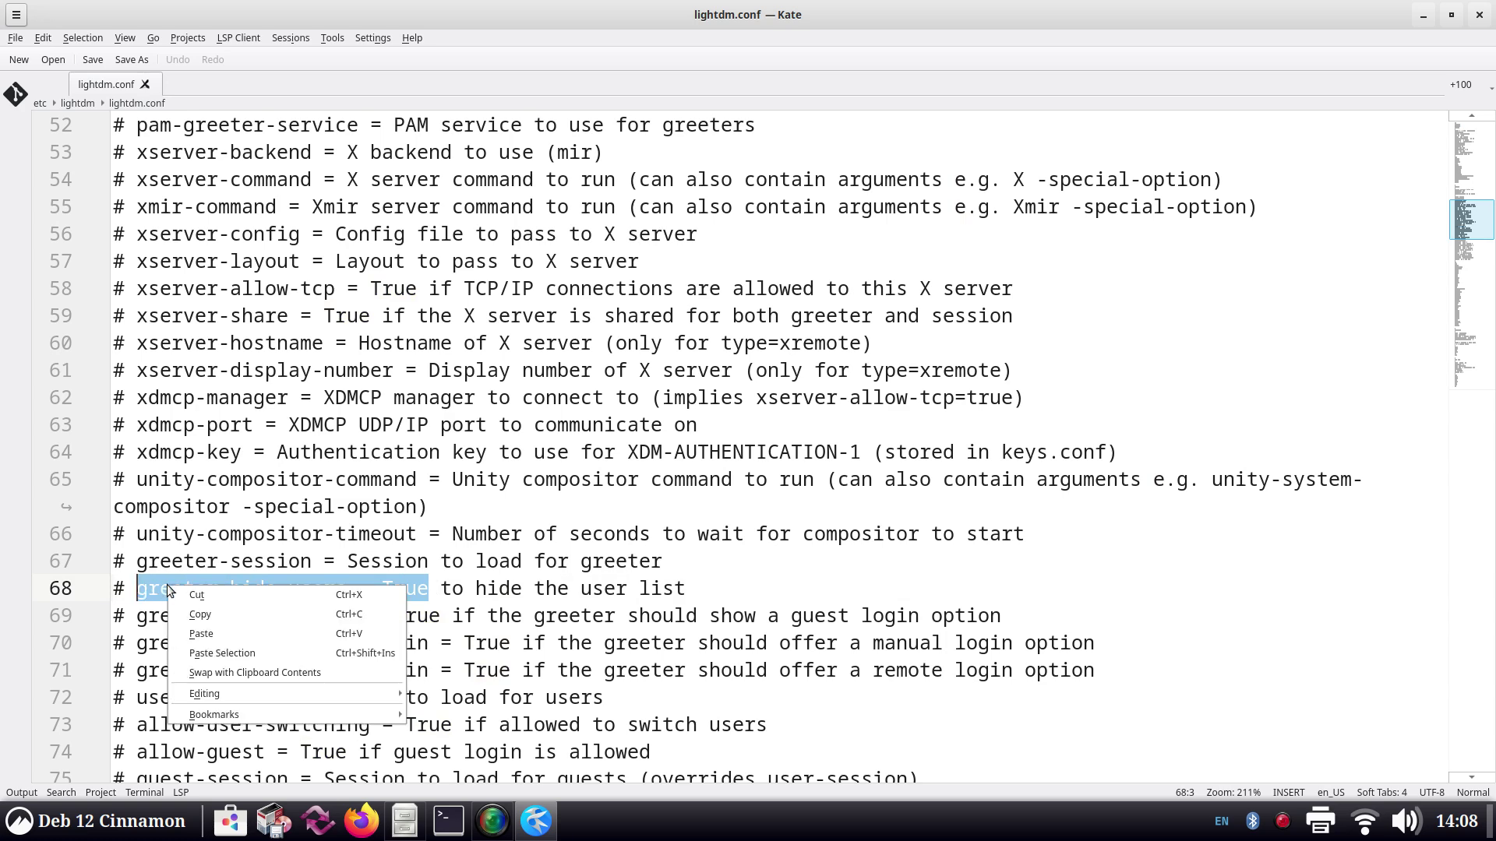
{"action": "left_click", "coordinate": [213, 616]}
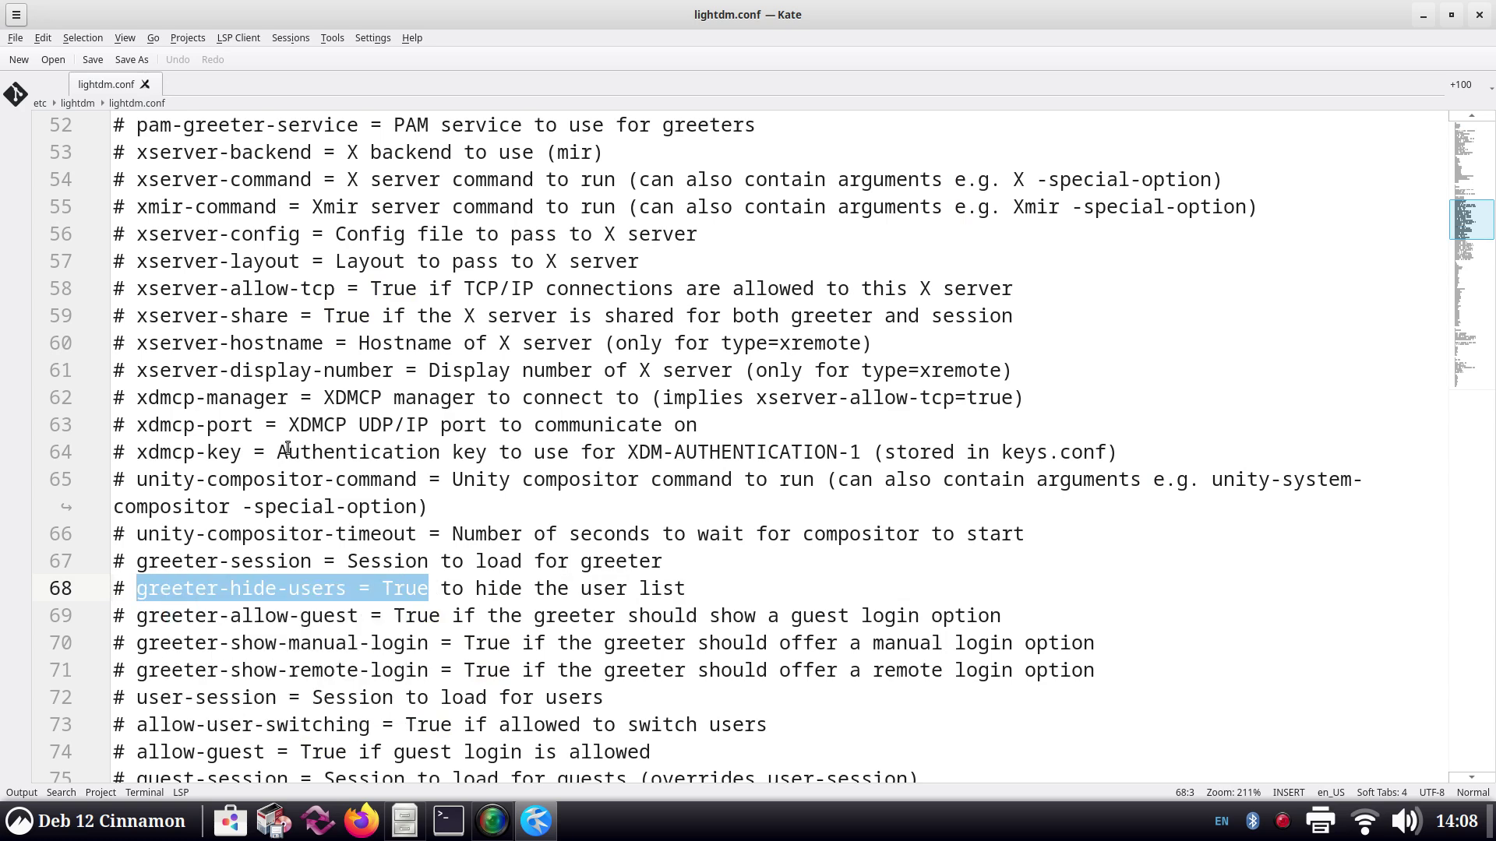
{"action": "scroll", "coordinate": [285, 467], "scroll_direction": "up", "scroll_amount": 17}
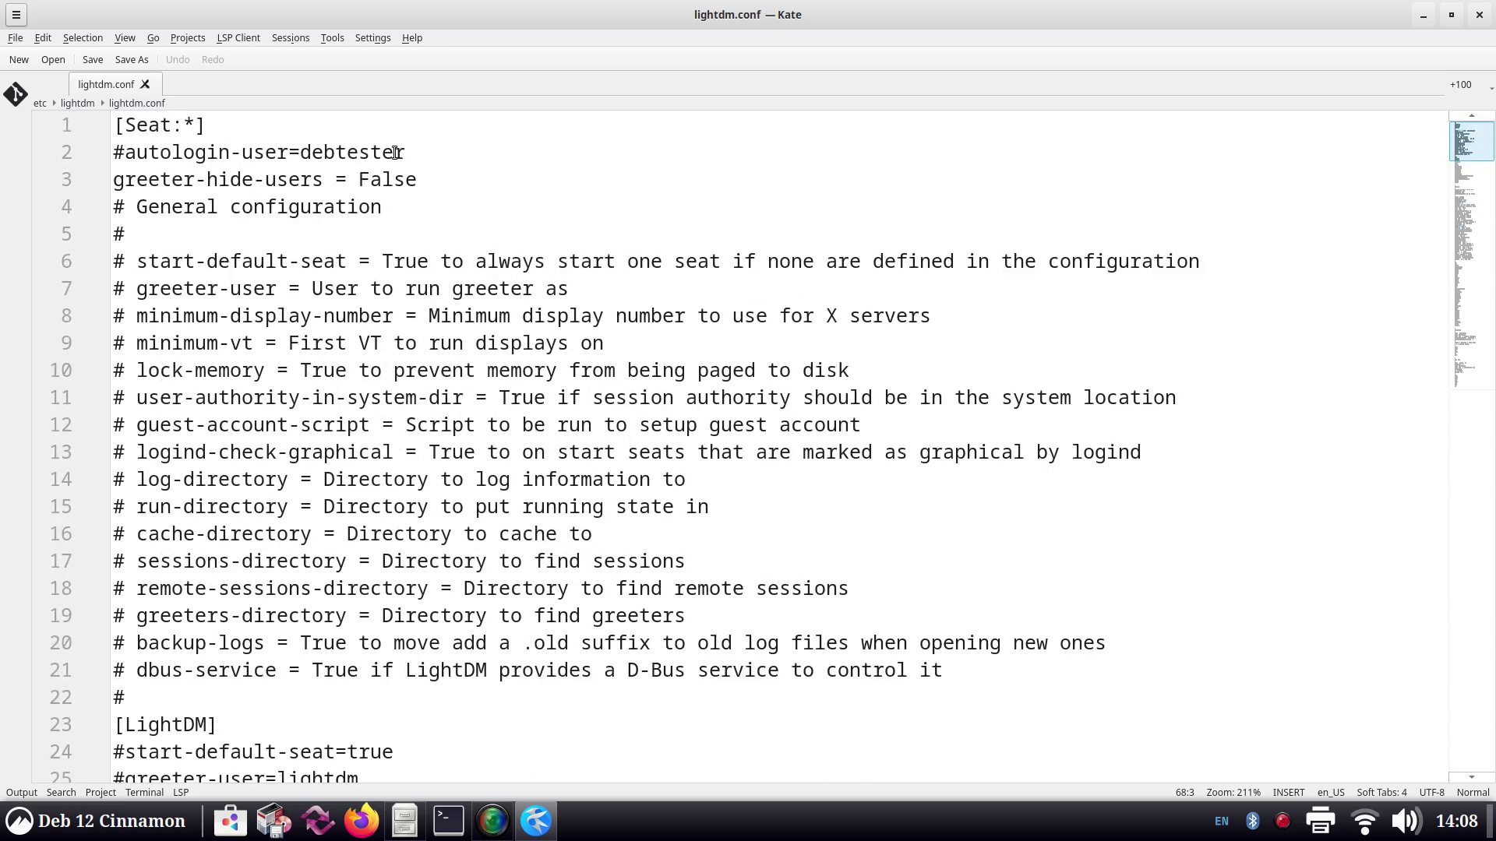
{"action": "left_click", "coordinate": [424, 153]}
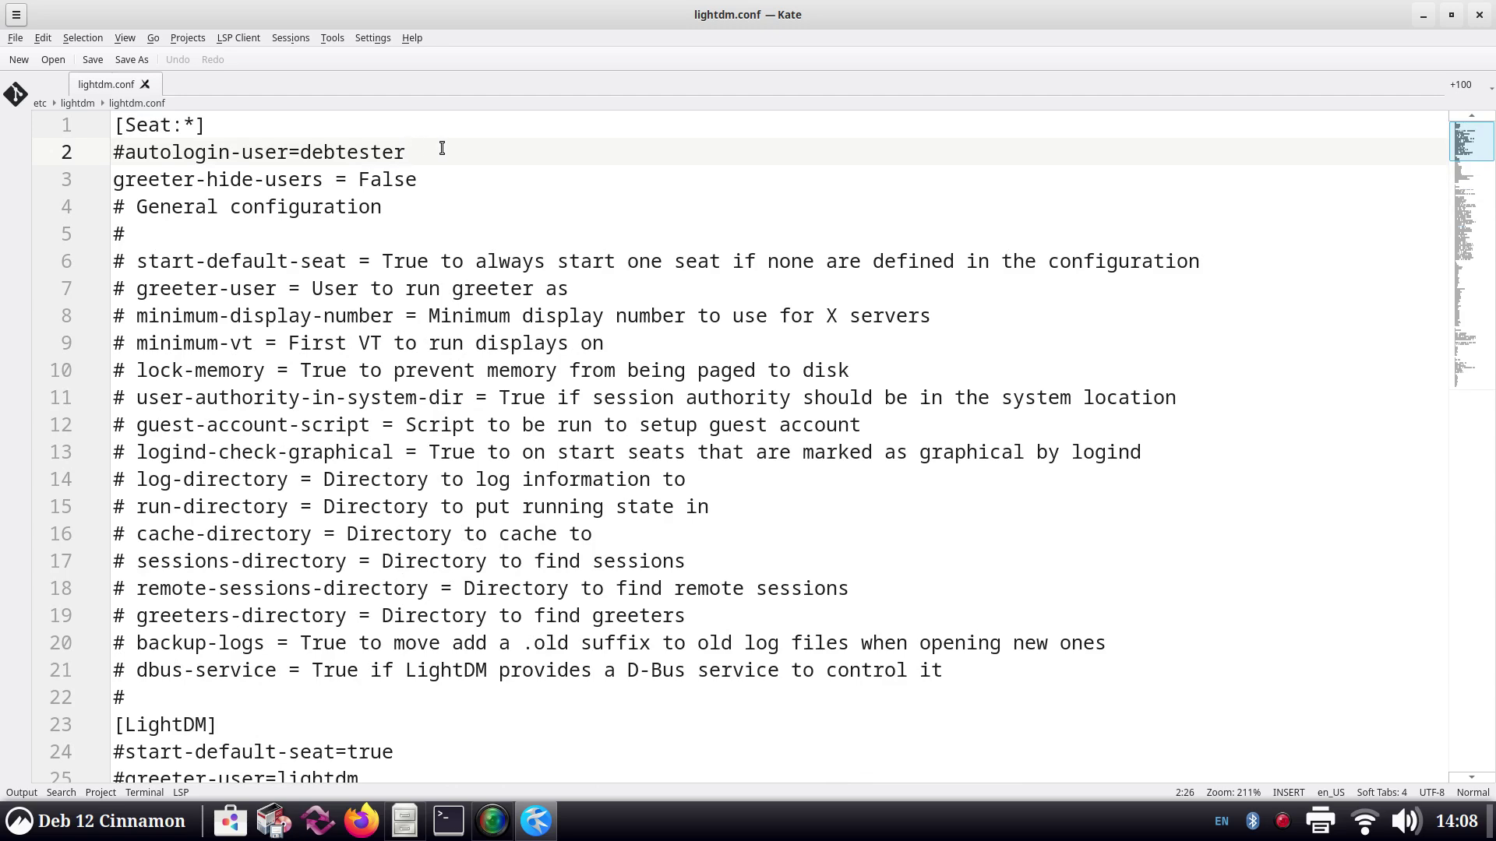
{"action": "key", "text": "Return"}
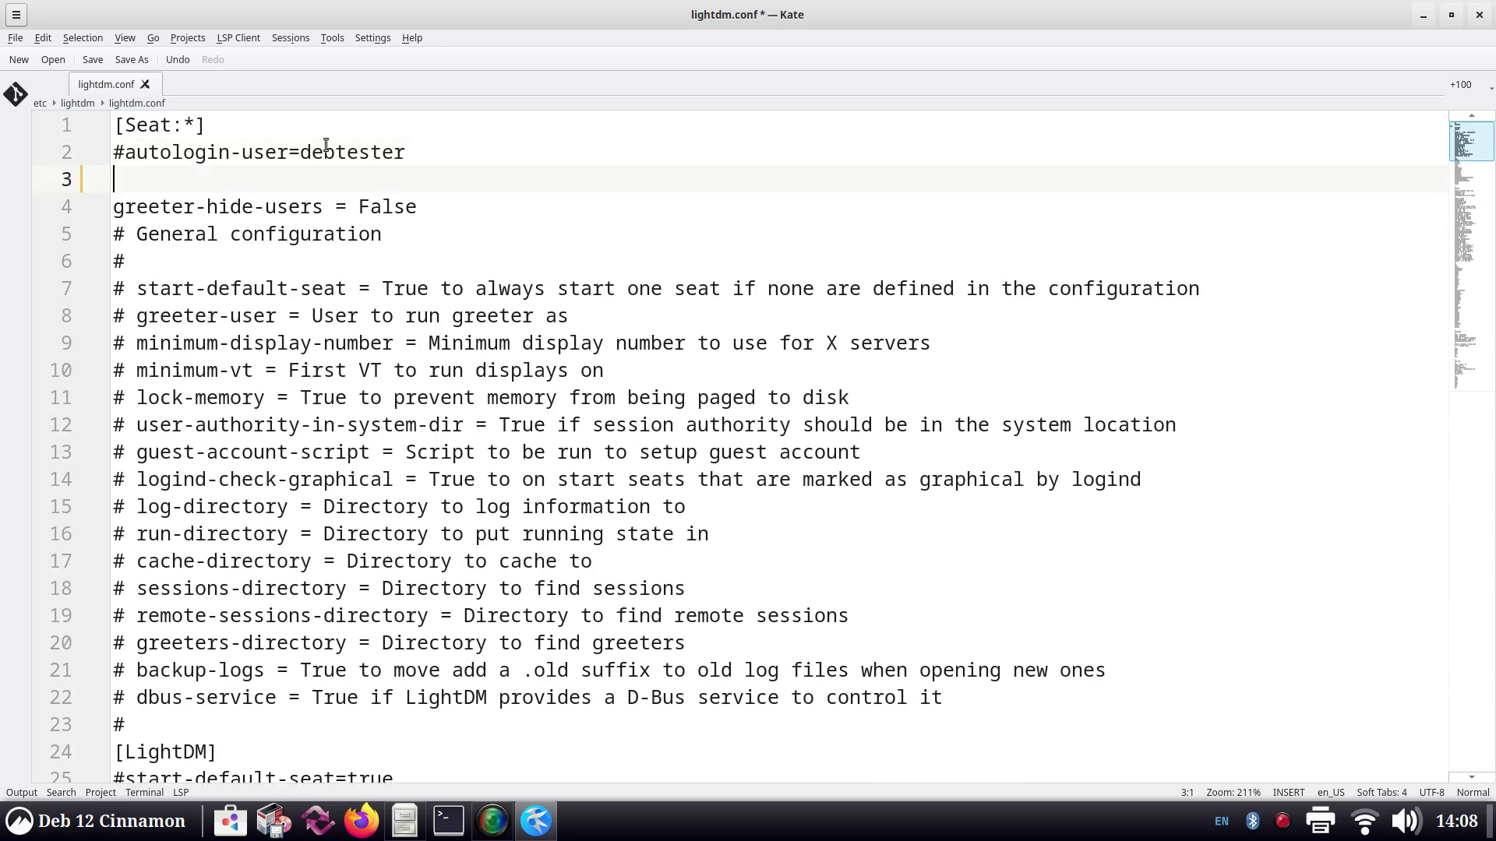
{"action": "right_click", "coordinate": [127, 176]}
{"action": "left_click", "coordinate": [171, 213]}
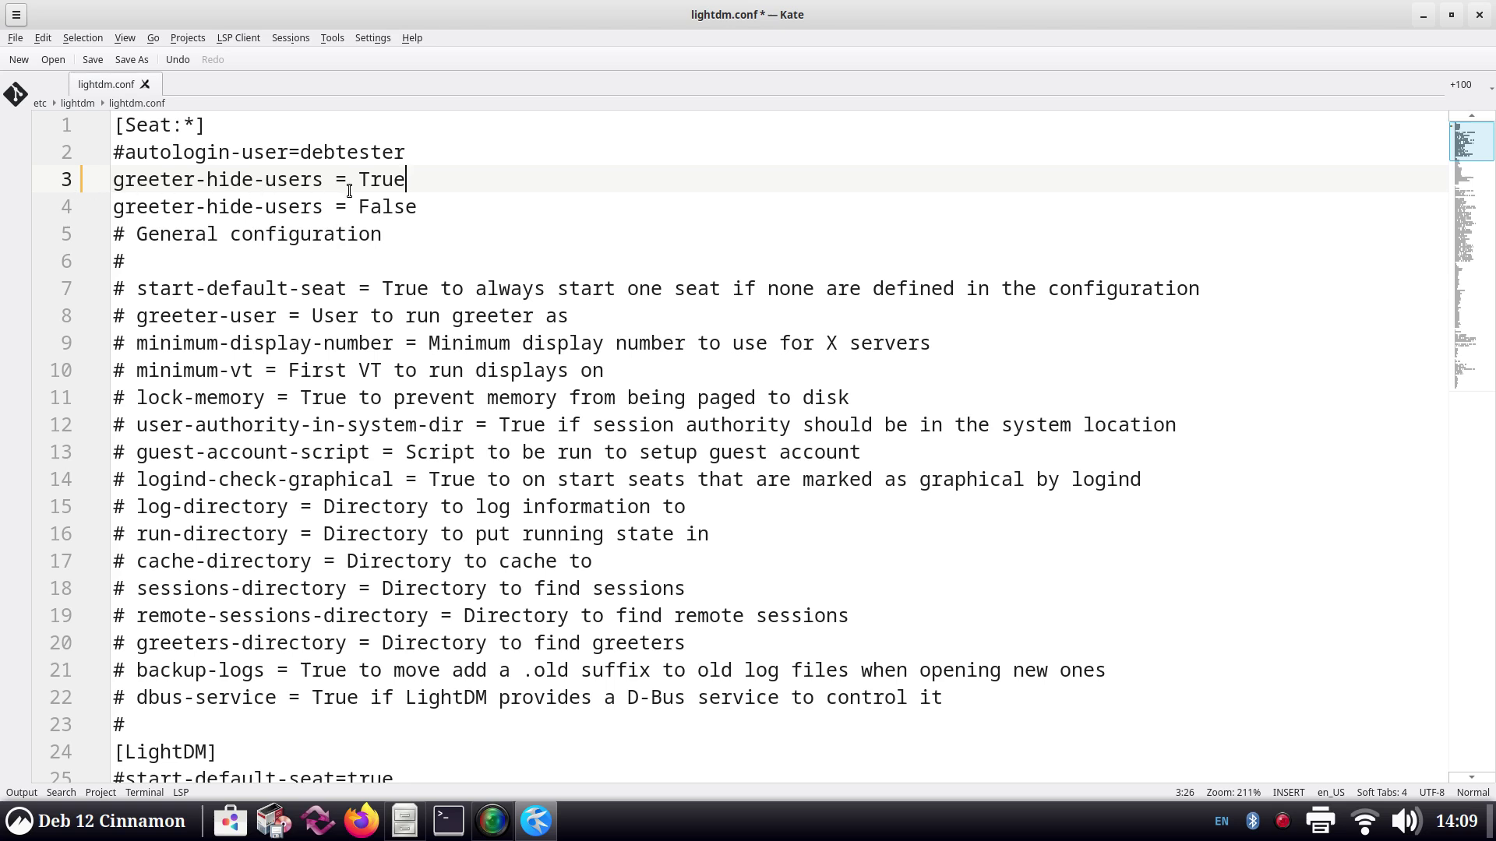
{"action": "left_click_drag", "start_coordinate": [358, 180], "coordinate": [402, 181]}
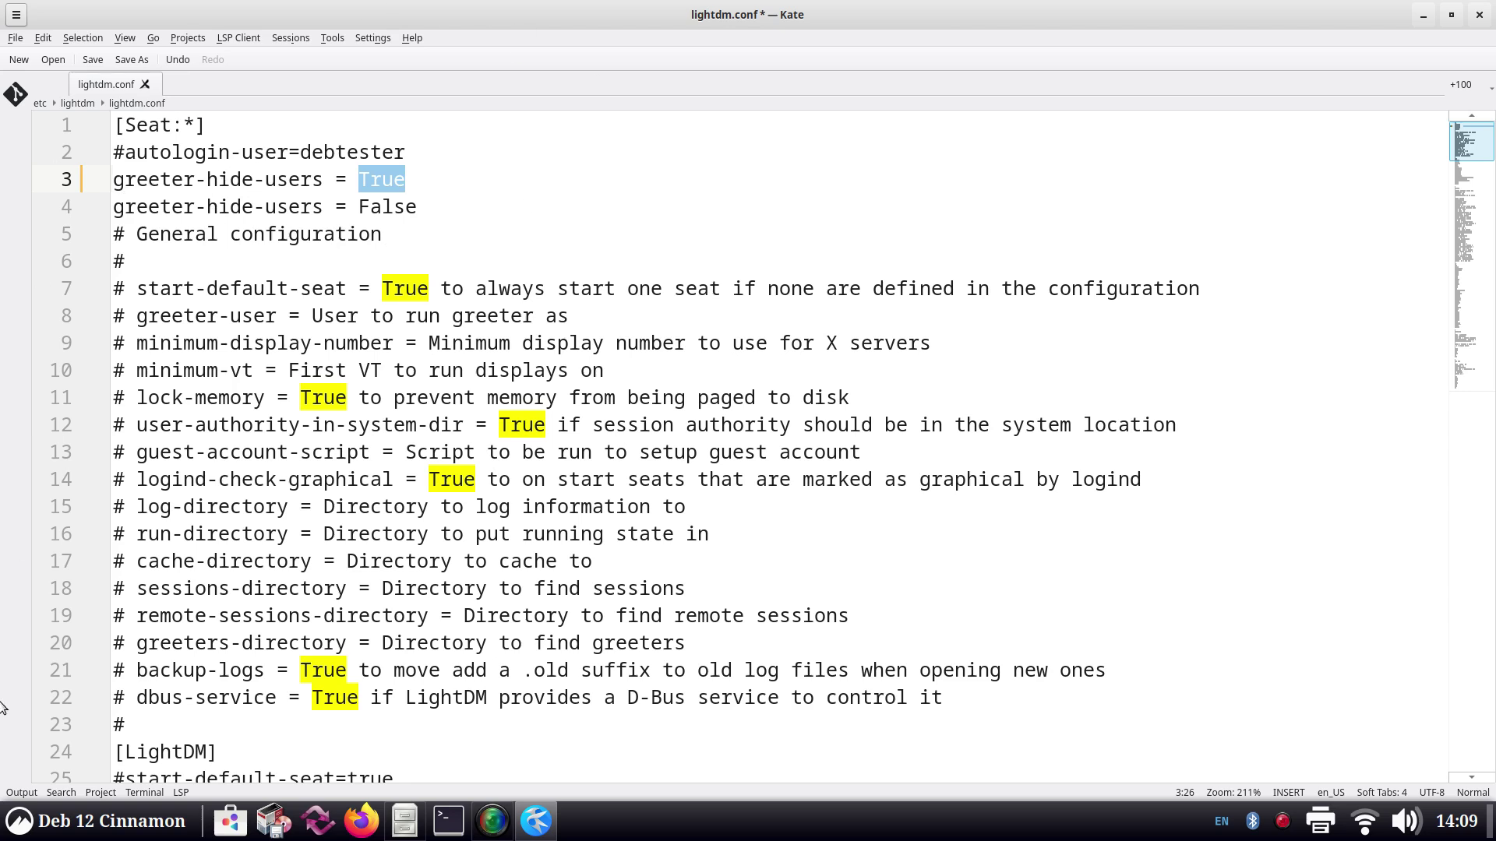
{"action": "left_click", "coordinate": [479, 201]}
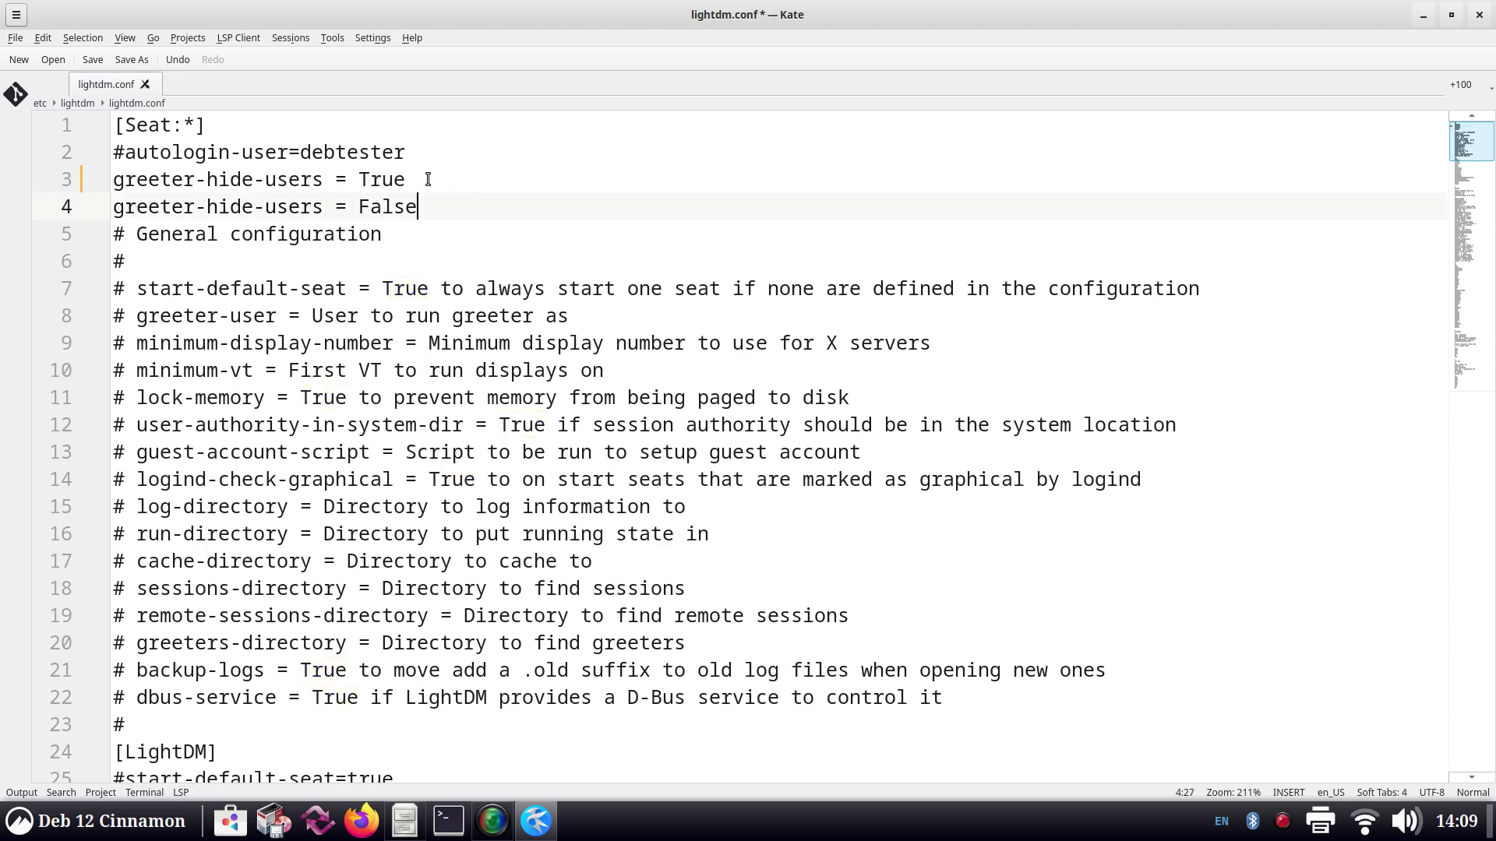
{"action": "double_click", "coordinate": [363, 180]}
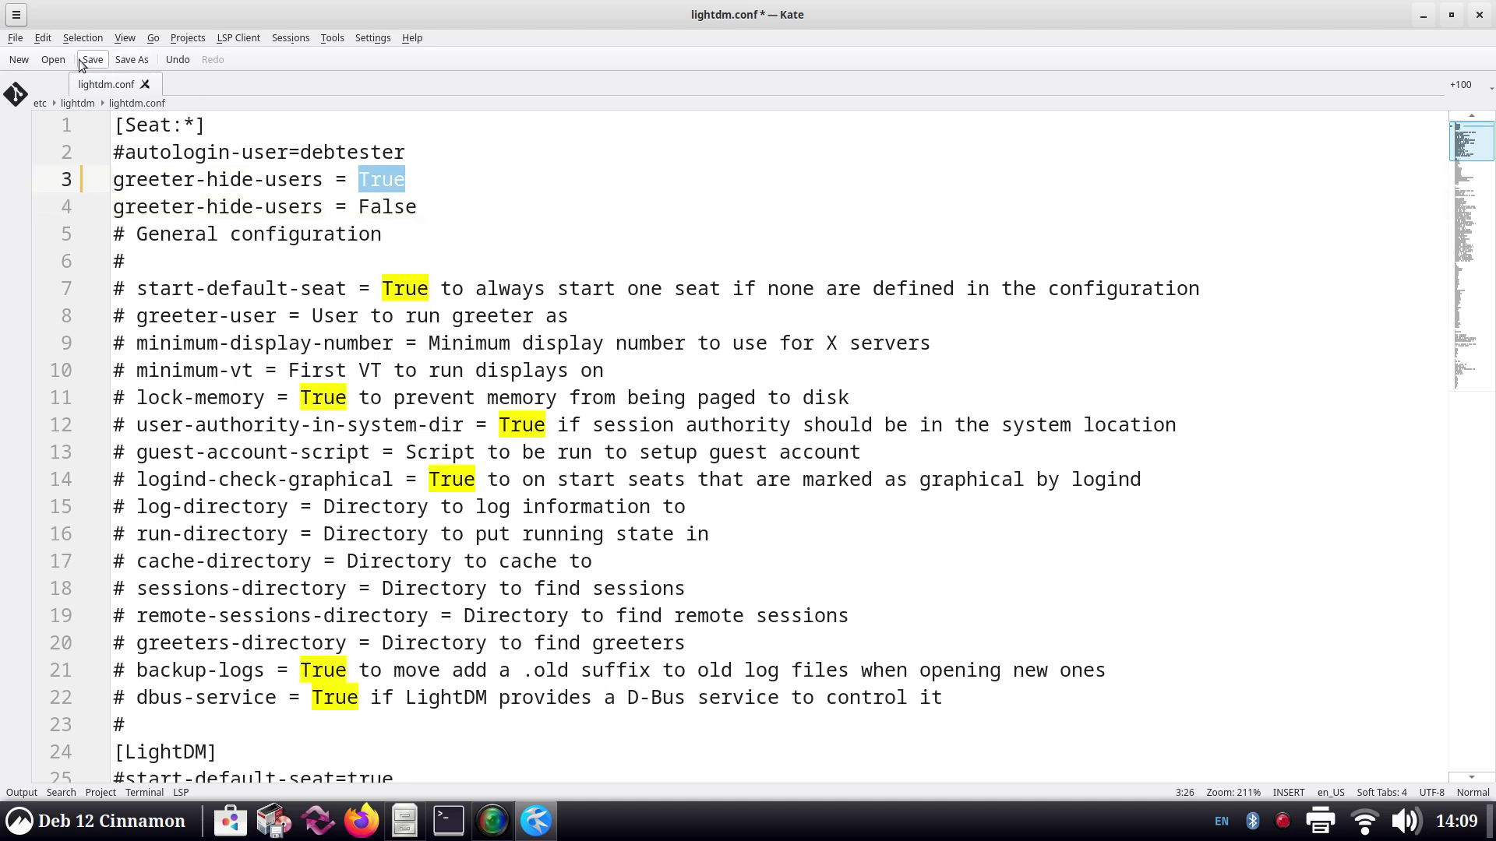
{"action": "left_click", "coordinate": [434, 173]}
{"action": "left_click_drag", "start_coordinate": [405, 180], "coordinate": [117, 184]}
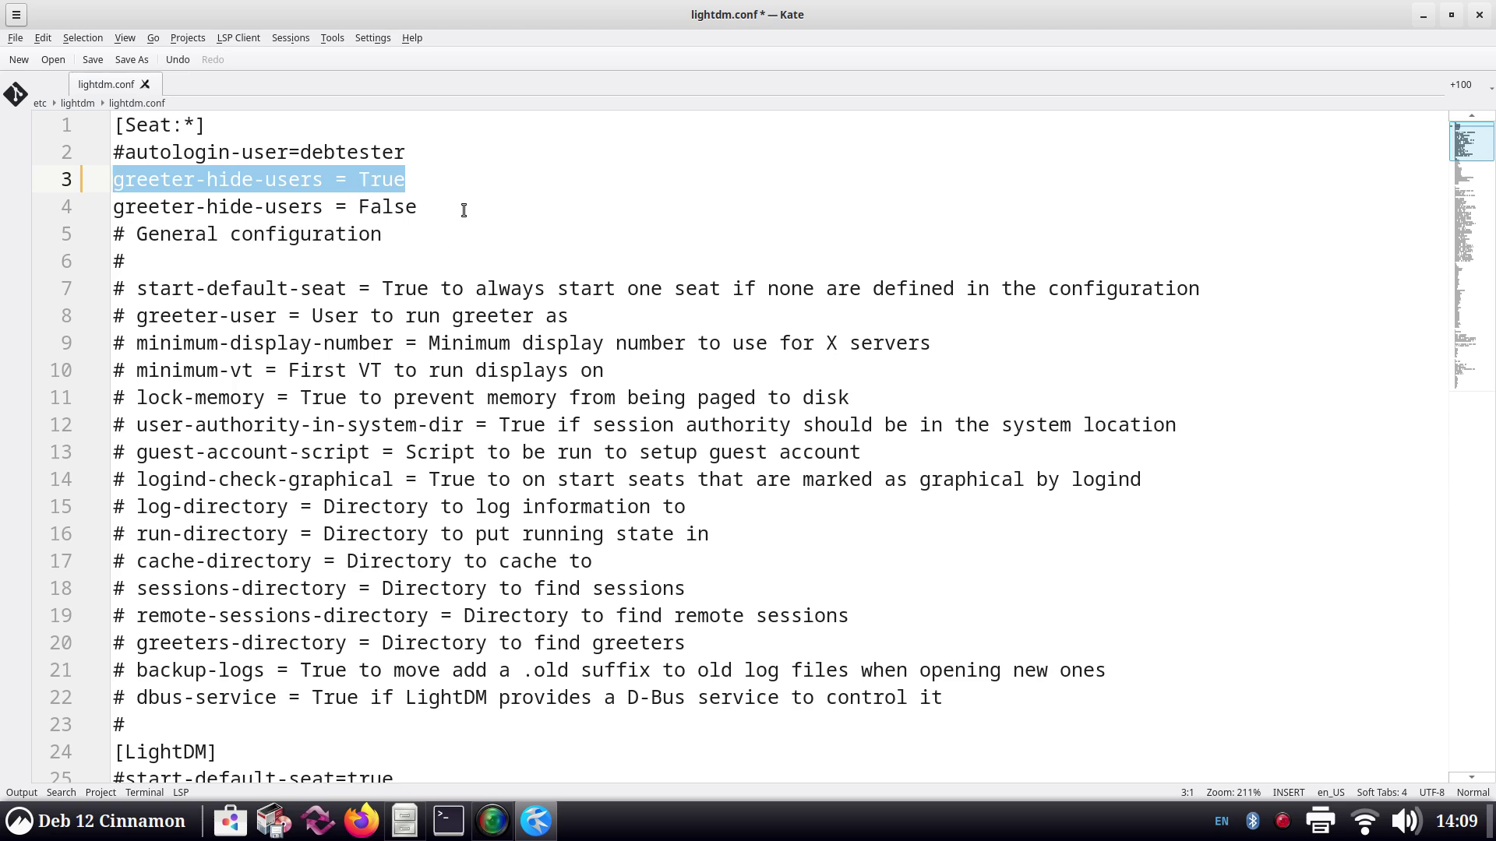
{"action": "key", "text": "Delete"}
{"action": "key", "text": "Delete"}
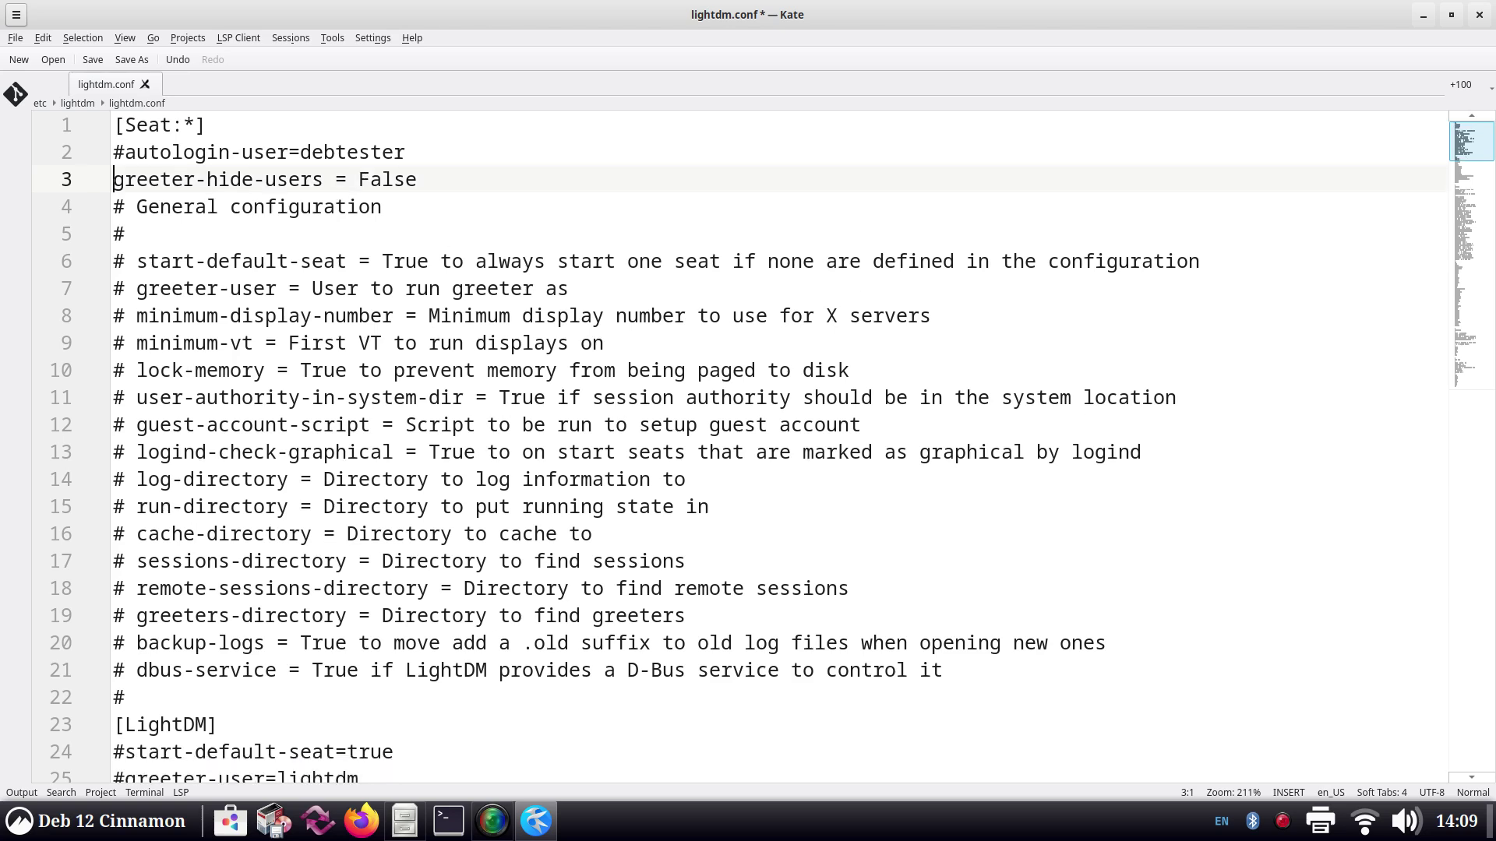
{"action": "left_click", "coordinate": [323, 178]}
{"action": "left_click_drag", "start_coordinate": [223, 181], "coordinate": [114, 181]}
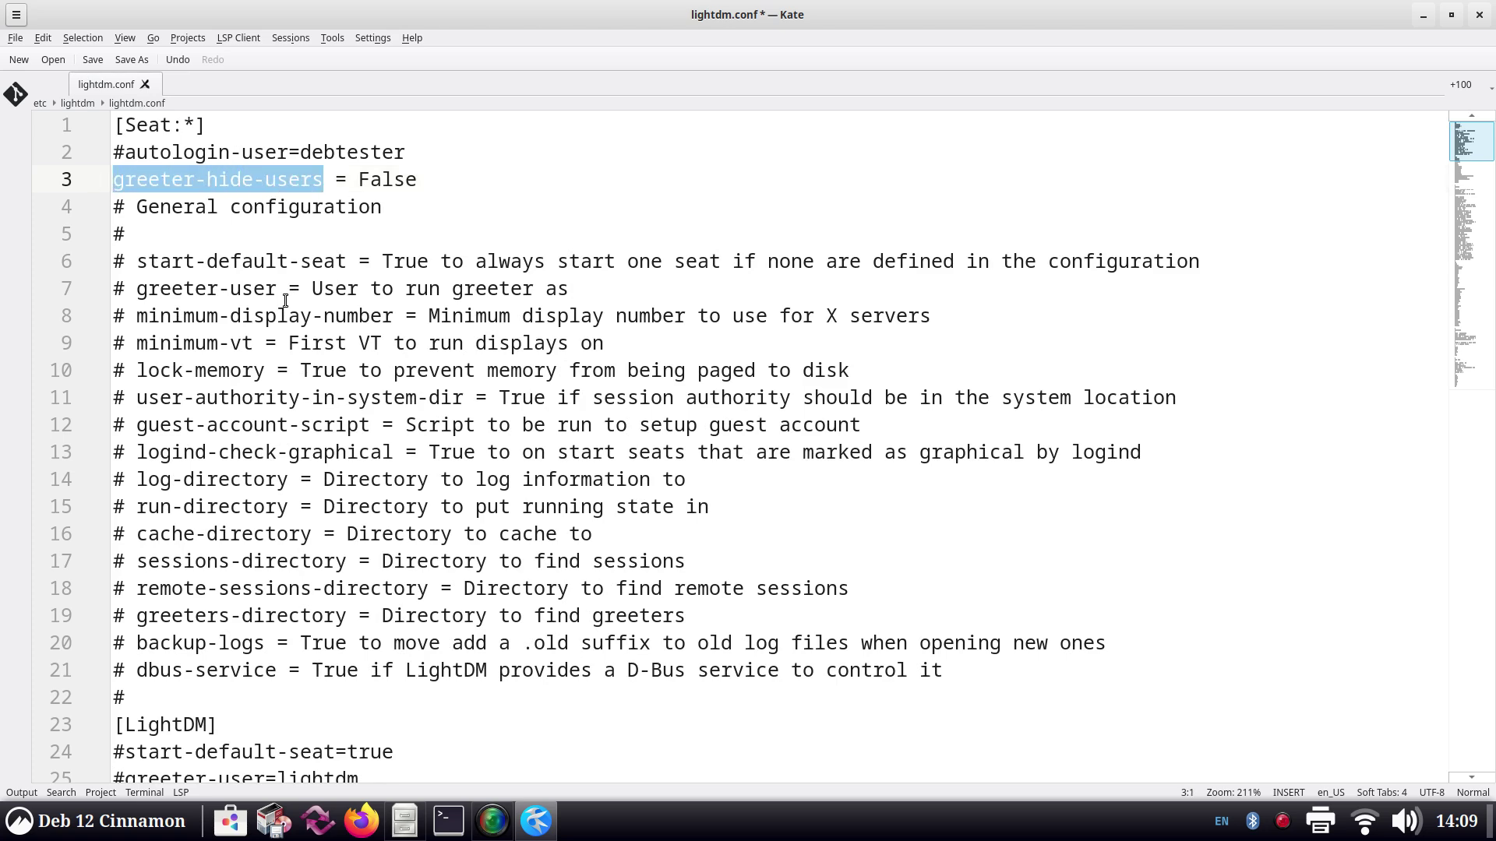
{"action": "scroll", "coordinate": [293, 627], "scroll_direction": "down", "scroll_amount": 2}
{"action": "scroll", "coordinate": [300, 615], "scroll_direction": "down", "scroll_amount": 16}
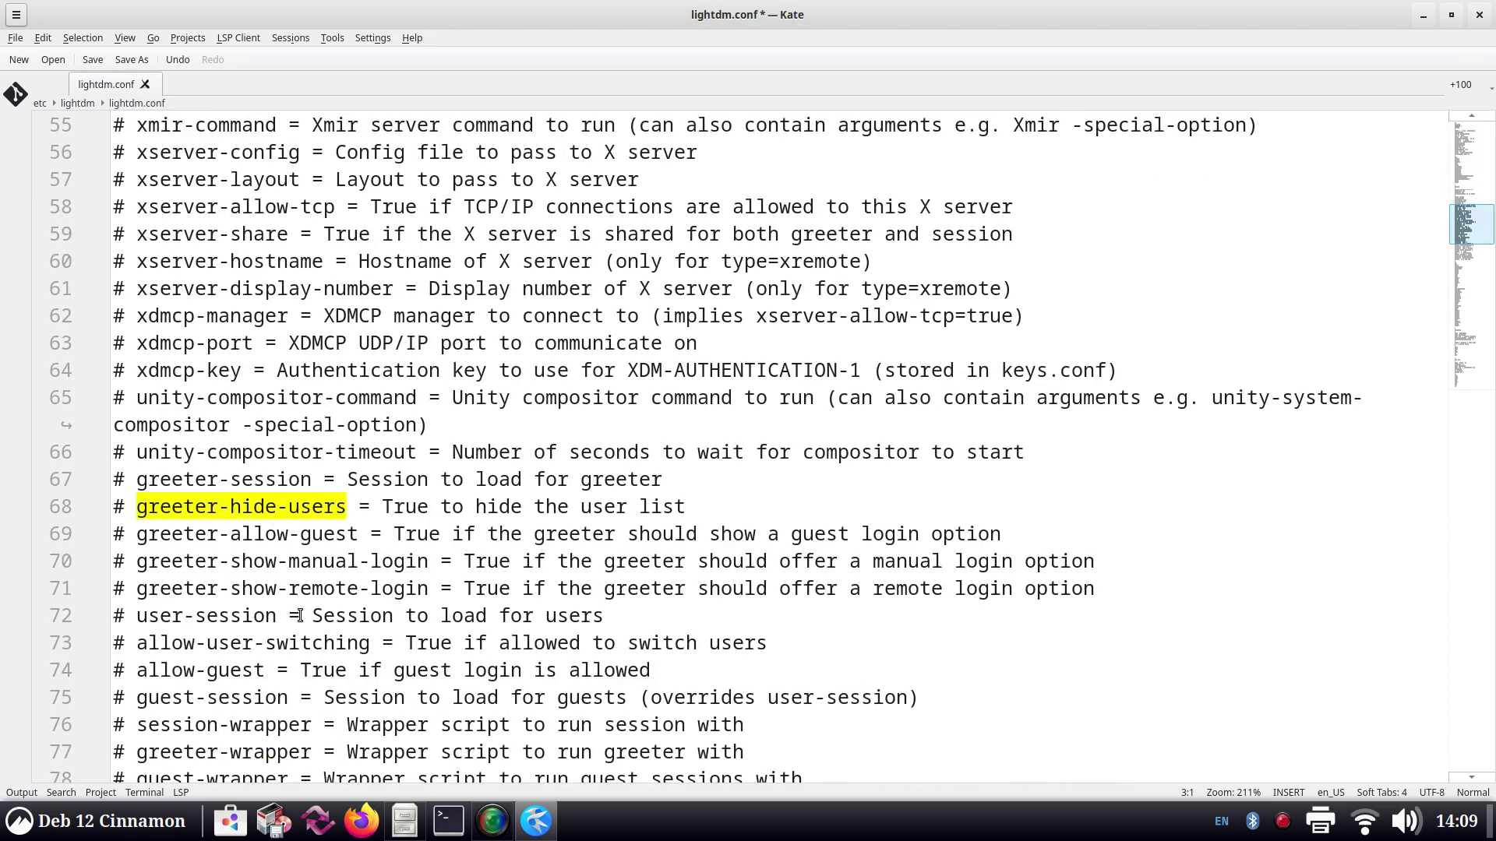
{"action": "scroll", "coordinate": [300, 616], "scroll_direction": "down", "scroll_amount": 5}
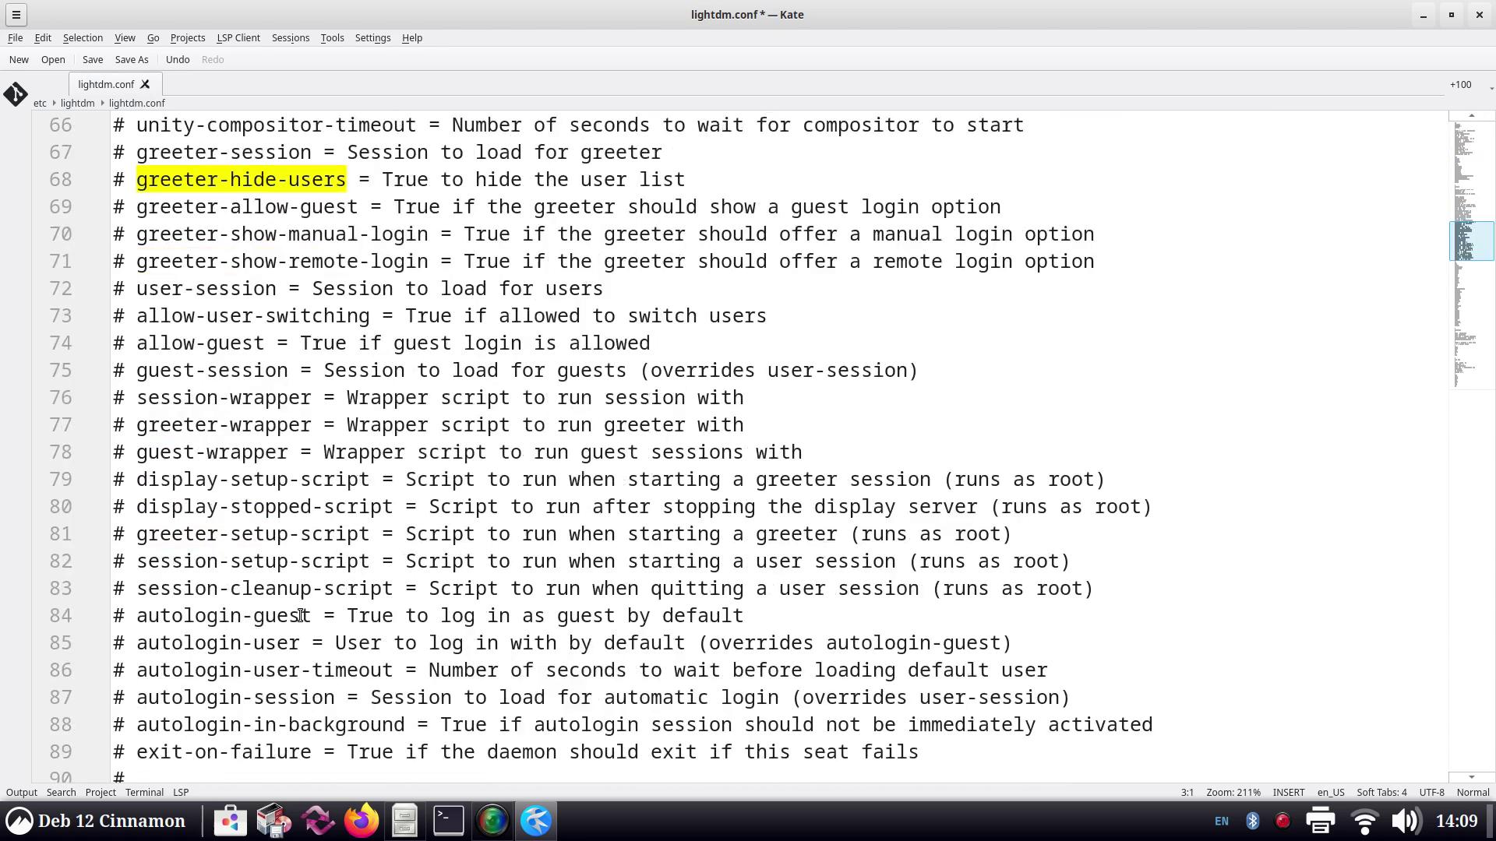
{"action": "scroll", "coordinate": [300, 616], "scroll_direction": "down", "scroll_amount": 9}
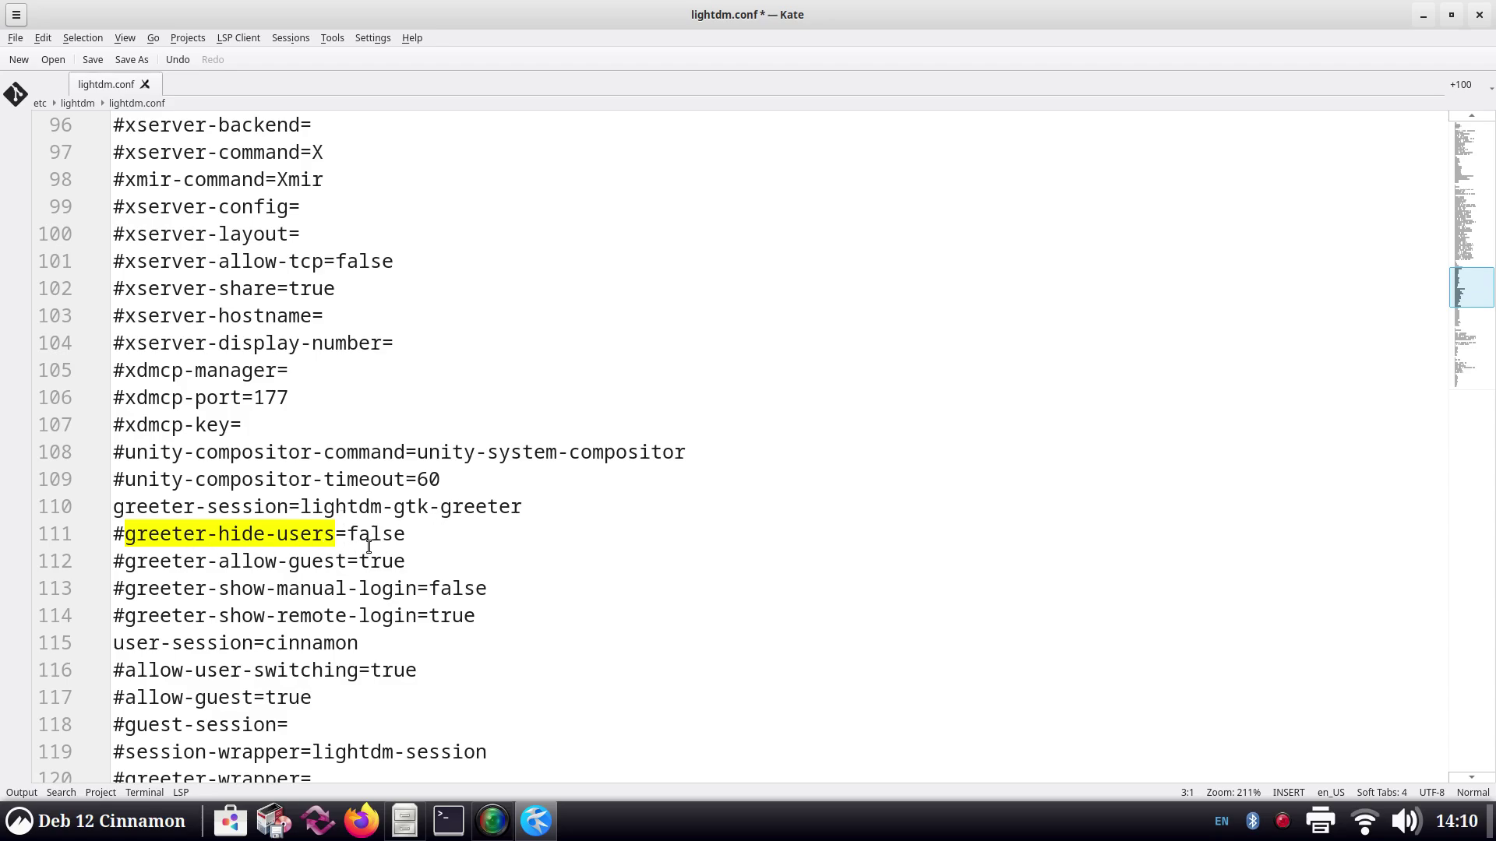
{"action": "scroll", "coordinate": [392, 558], "scroll_direction": "up", "scroll_amount": 20}
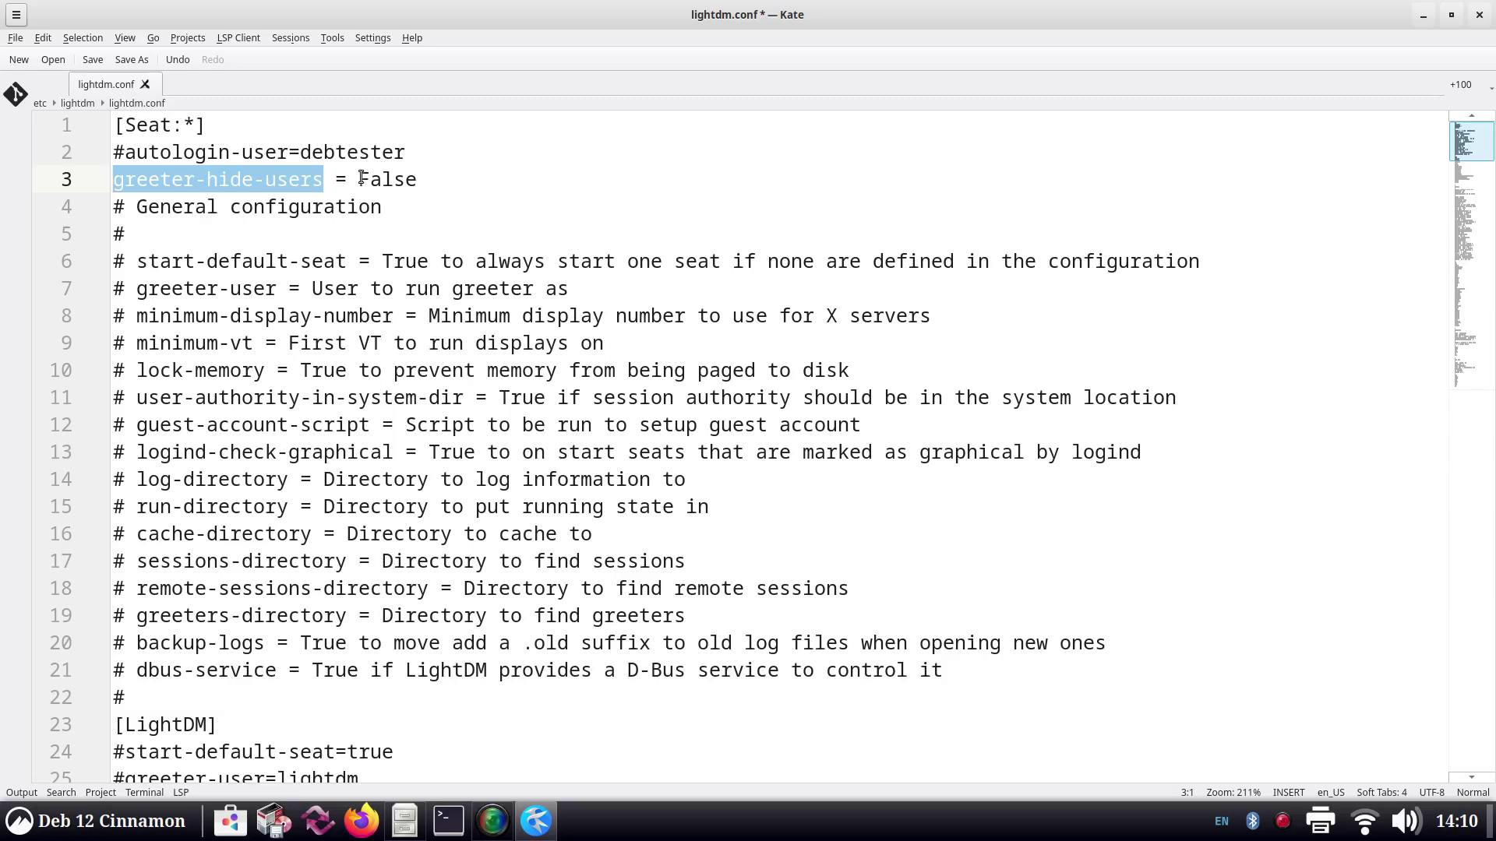
{"action": "left_click_drag", "start_coordinate": [359, 179], "coordinate": [418, 179]}
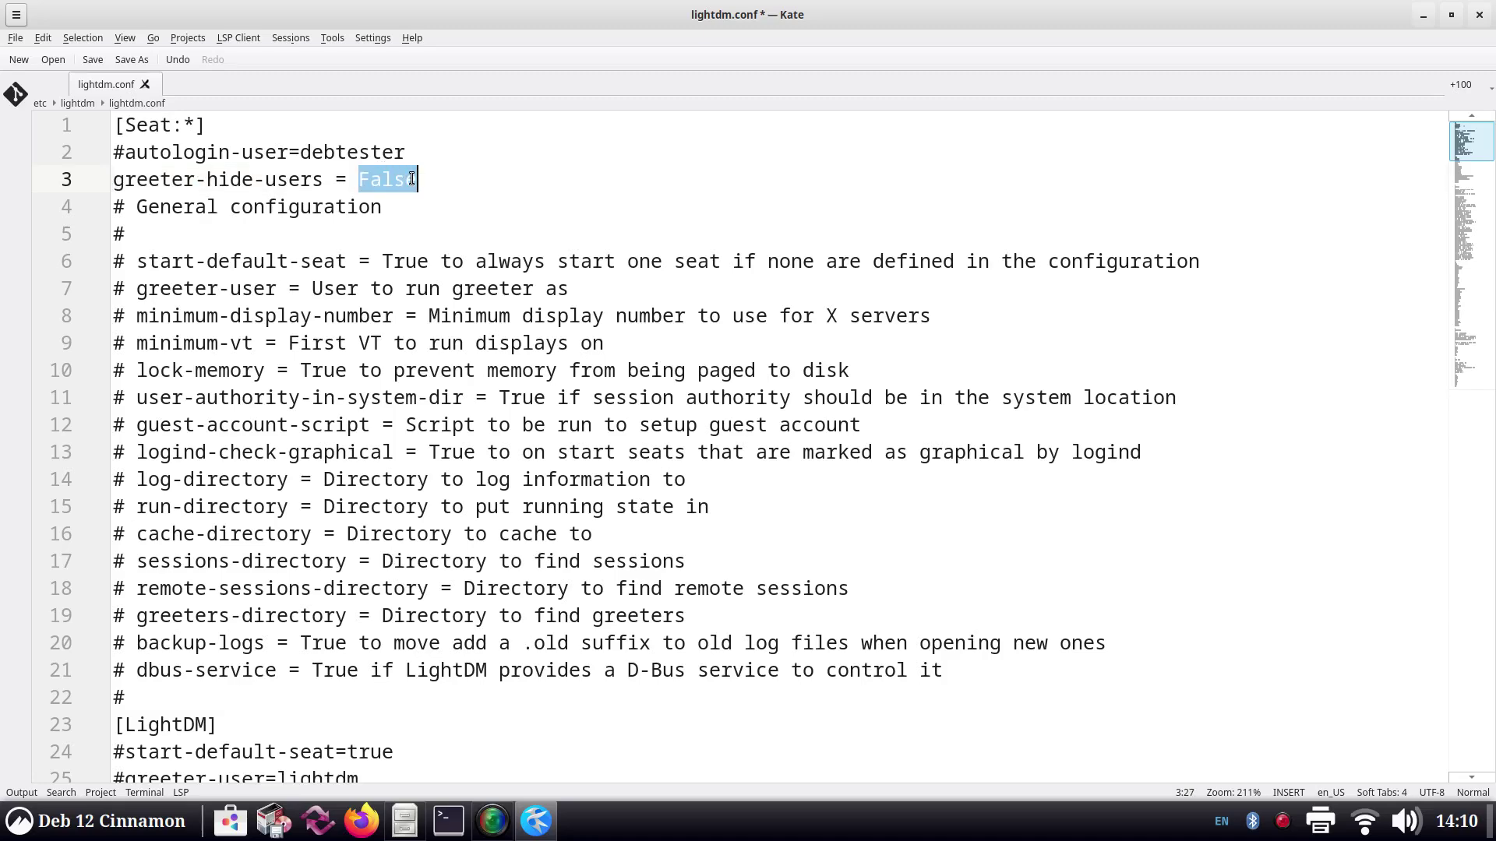
{"action": "scroll", "coordinate": [421, 392], "scroll_direction": "down", "scroll_amount": 20}
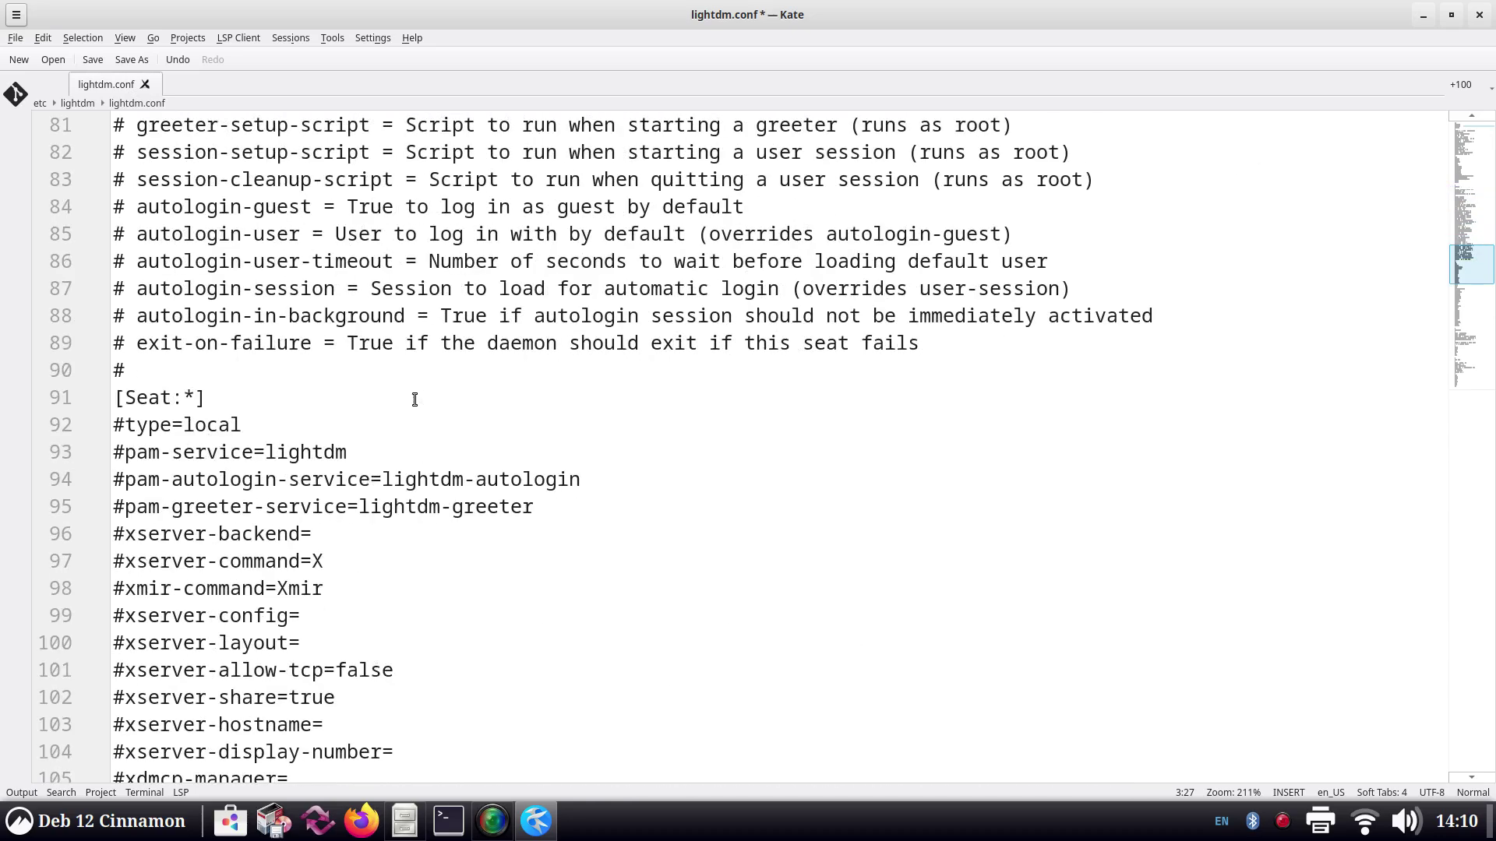
{"action": "scroll", "coordinate": [414, 400], "scroll_direction": "down", "scroll_amount": 20}
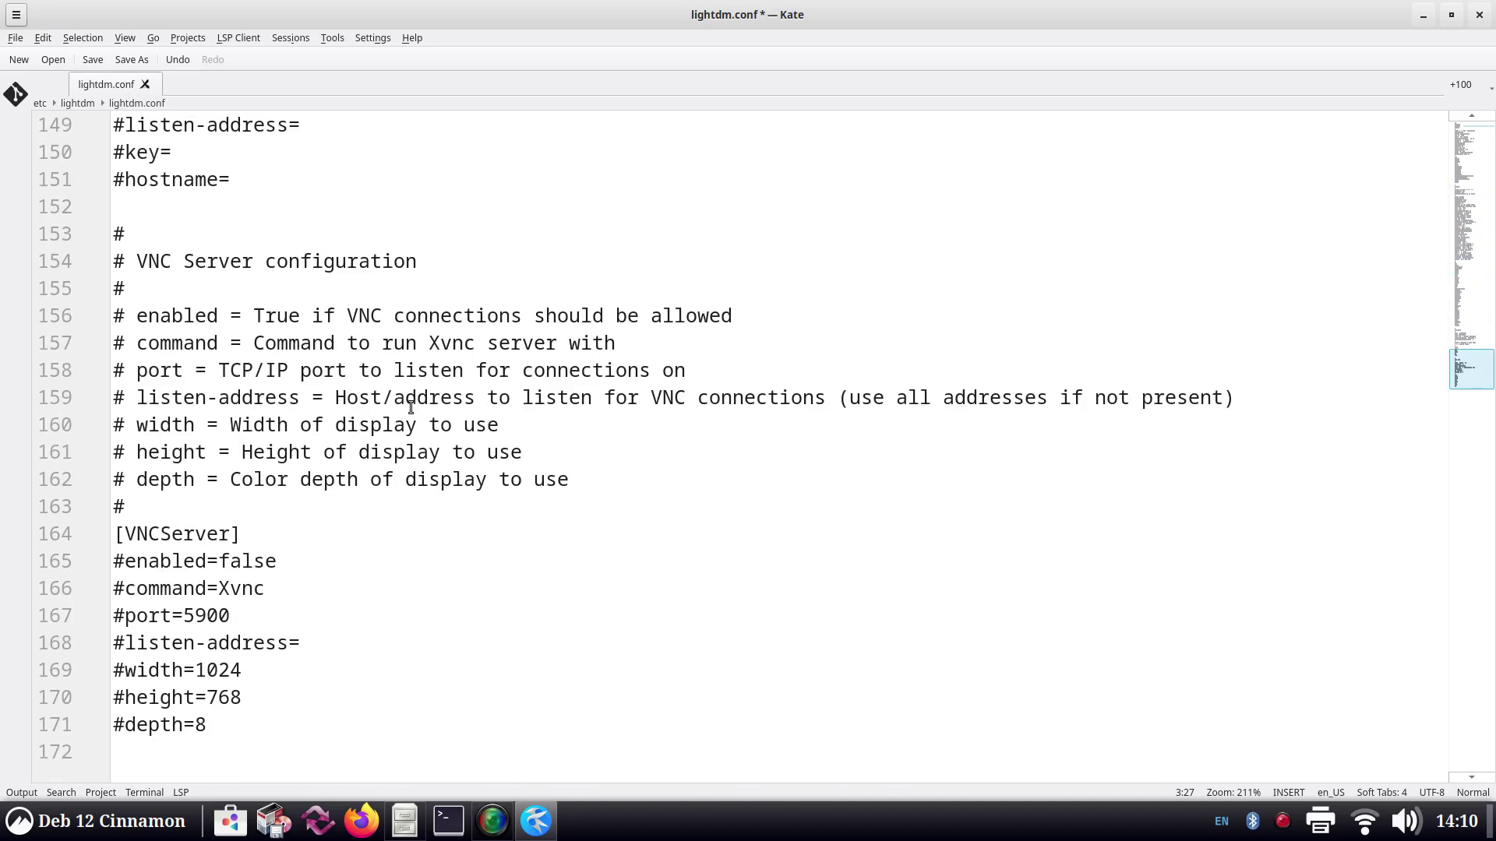
{"action": "scroll", "coordinate": [335, 524], "scroll_direction": "up", "scroll_amount": 10}
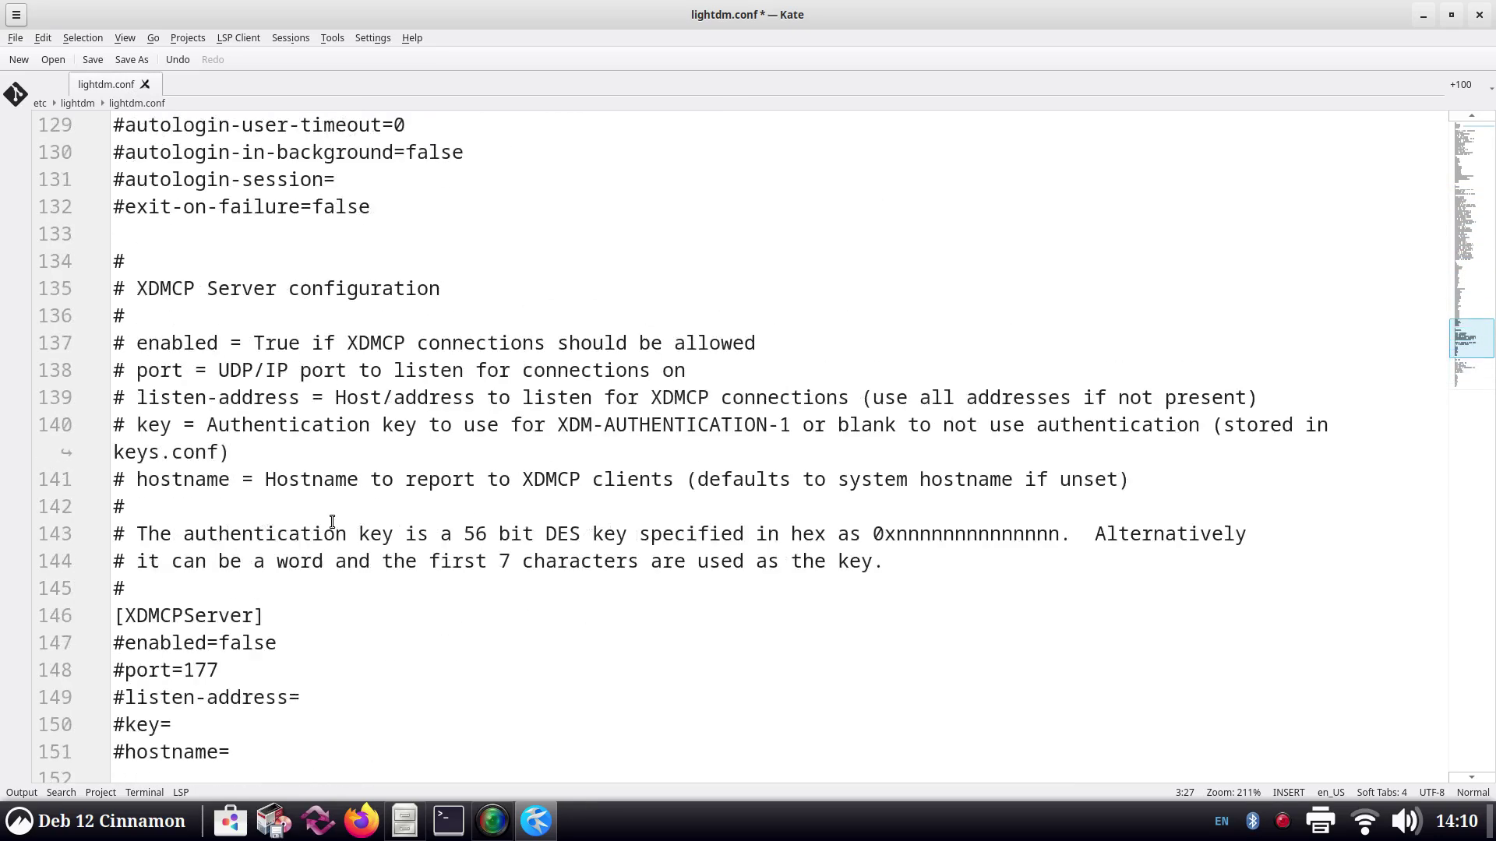
{"action": "scroll", "coordinate": [332, 522], "scroll_direction": "up", "scroll_amount": 20}
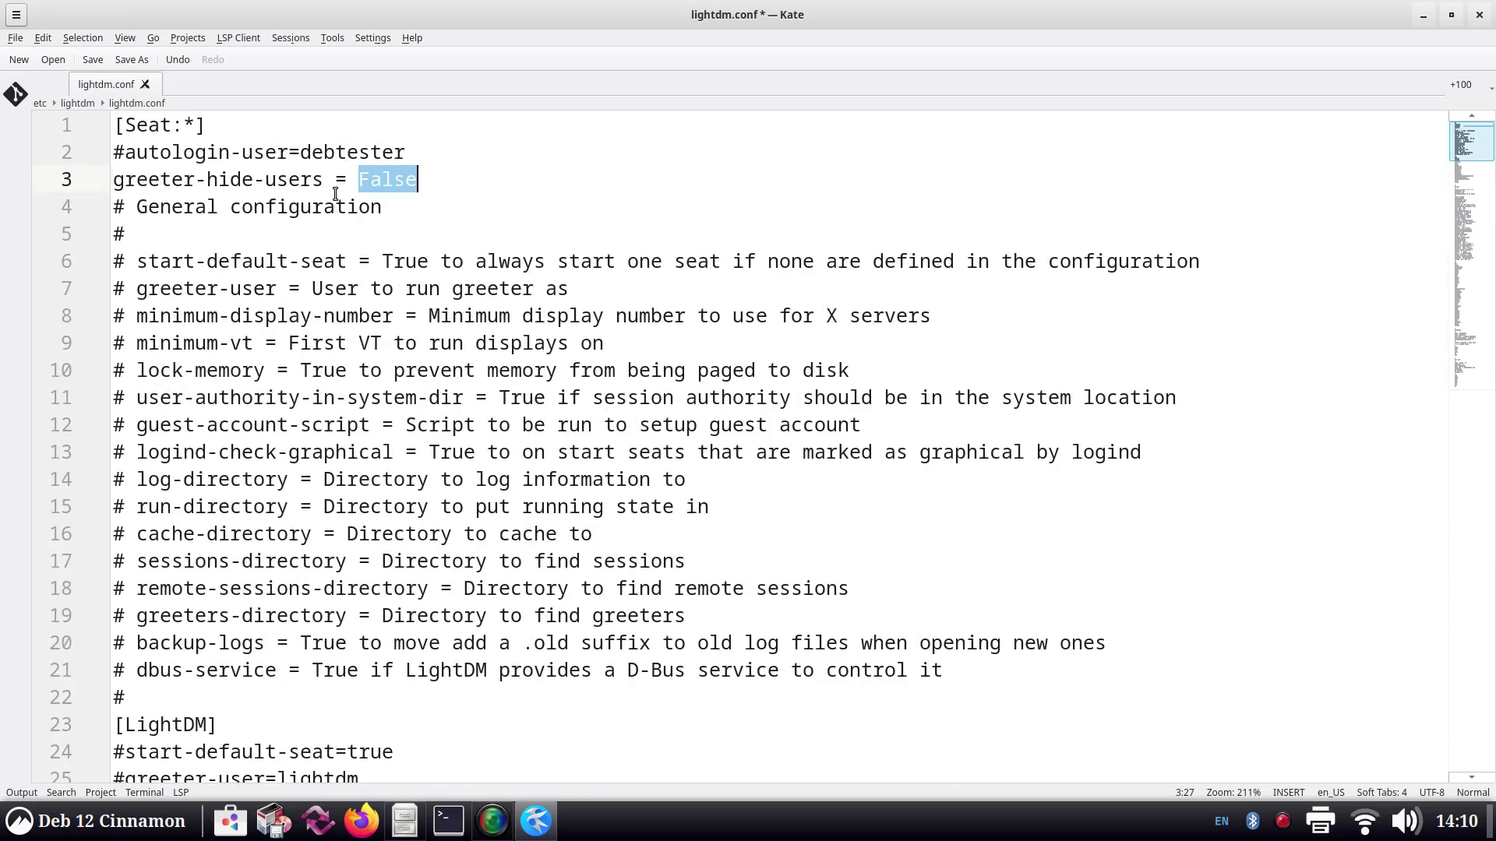
{"action": "left_click_drag", "start_coordinate": [324, 181], "coordinate": [113, 180]}
{"action": "scroll", "coordinate": [277, 234], "scroll_direction": "down", "scroll_amount": 20}
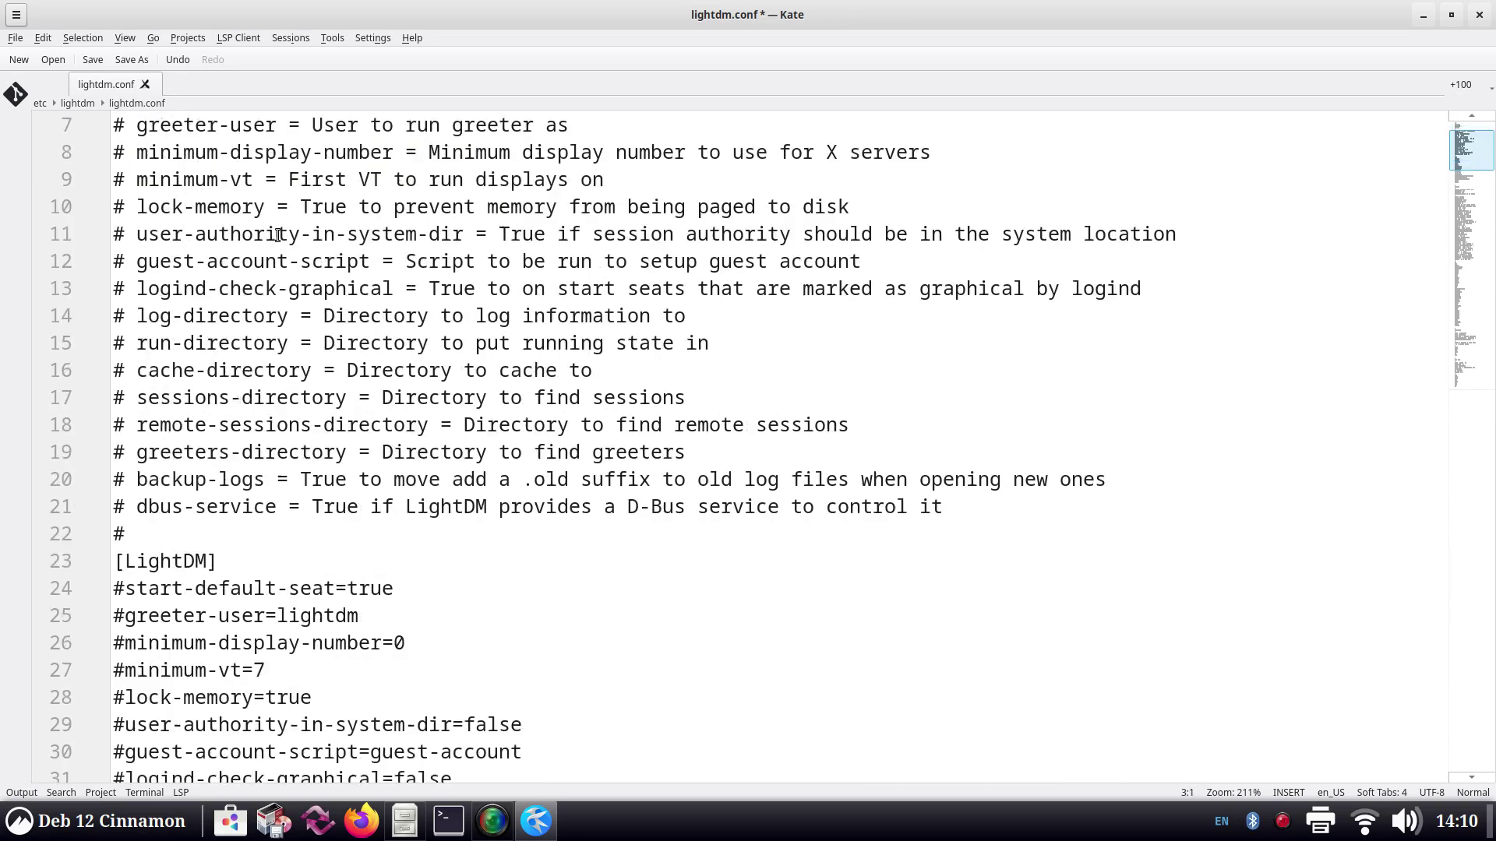
{"action": "scroll", "coordinate": [279, 236], "scroll_direction": "up", "scroll_amount": 2}
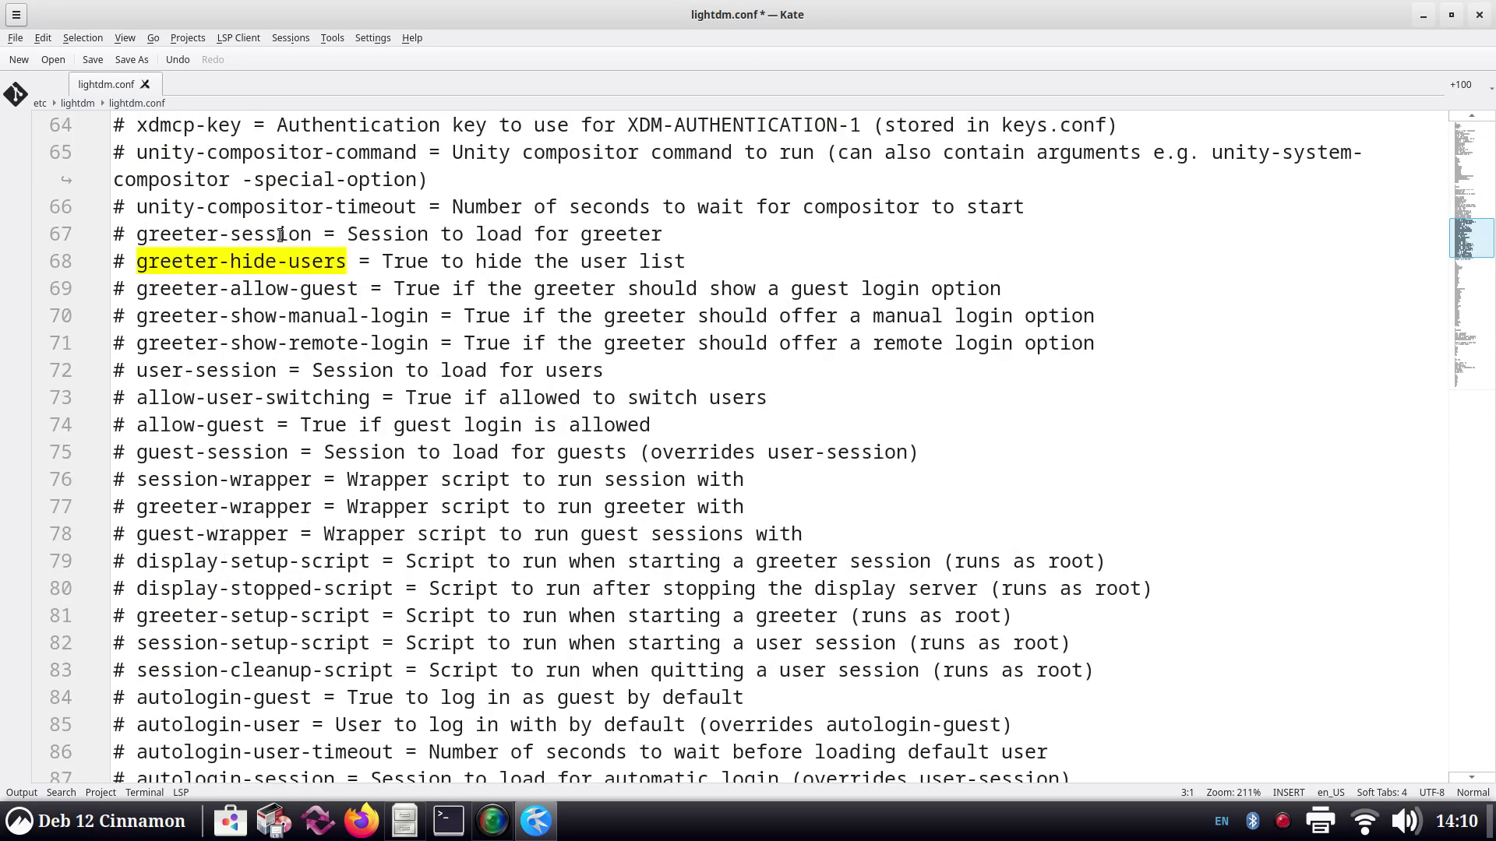
{"action": "scroll", "coordinate": [280, 235], "scroll_direction": "down", "scroll_amount": 12}
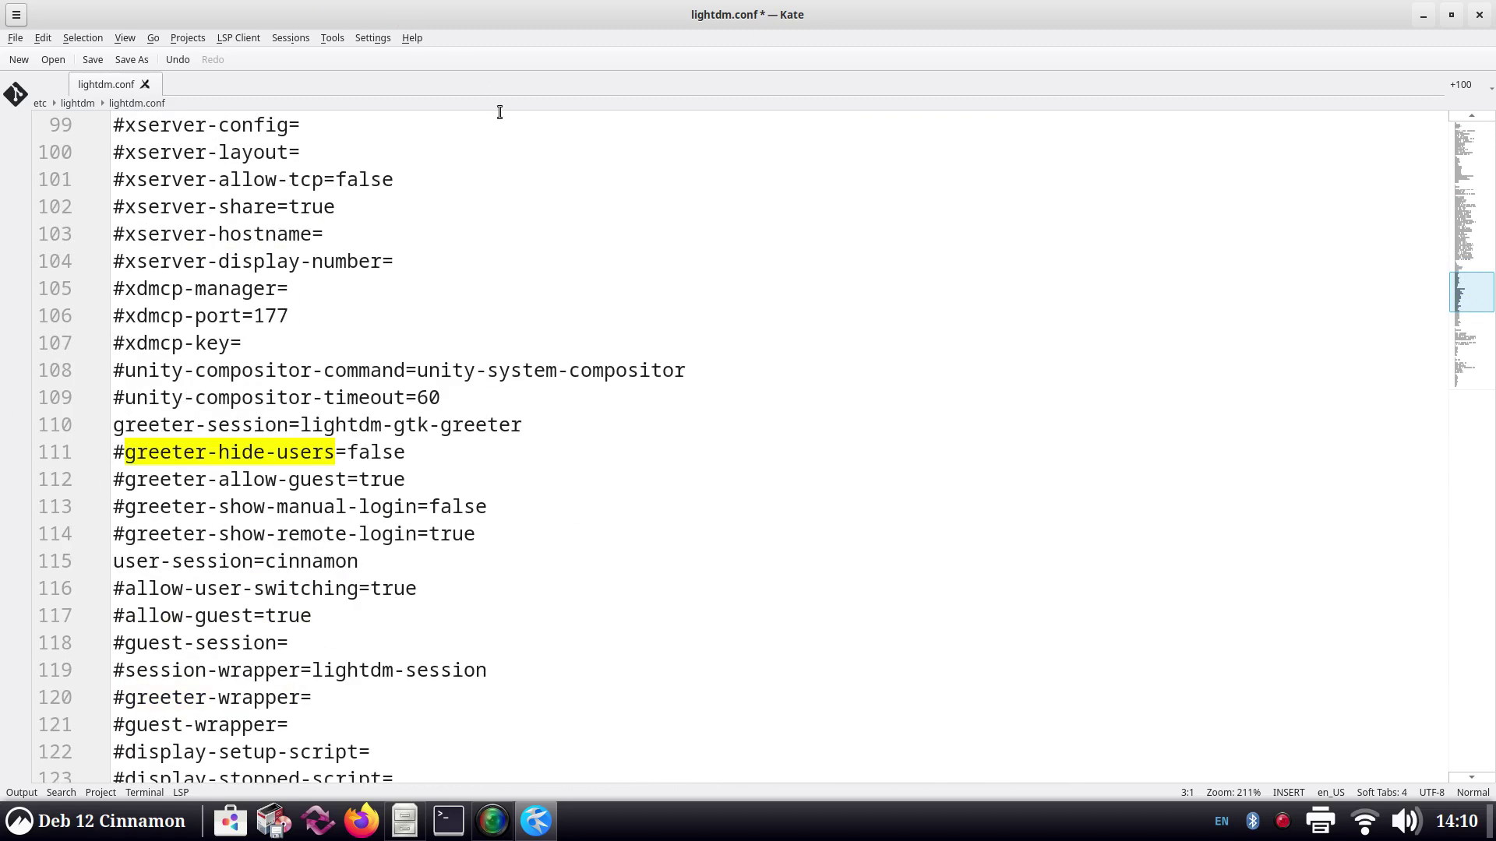
{"action": "scroll", "coordinate": [737, 593], "scroll_direction": "up", "scroll_amount": 20}
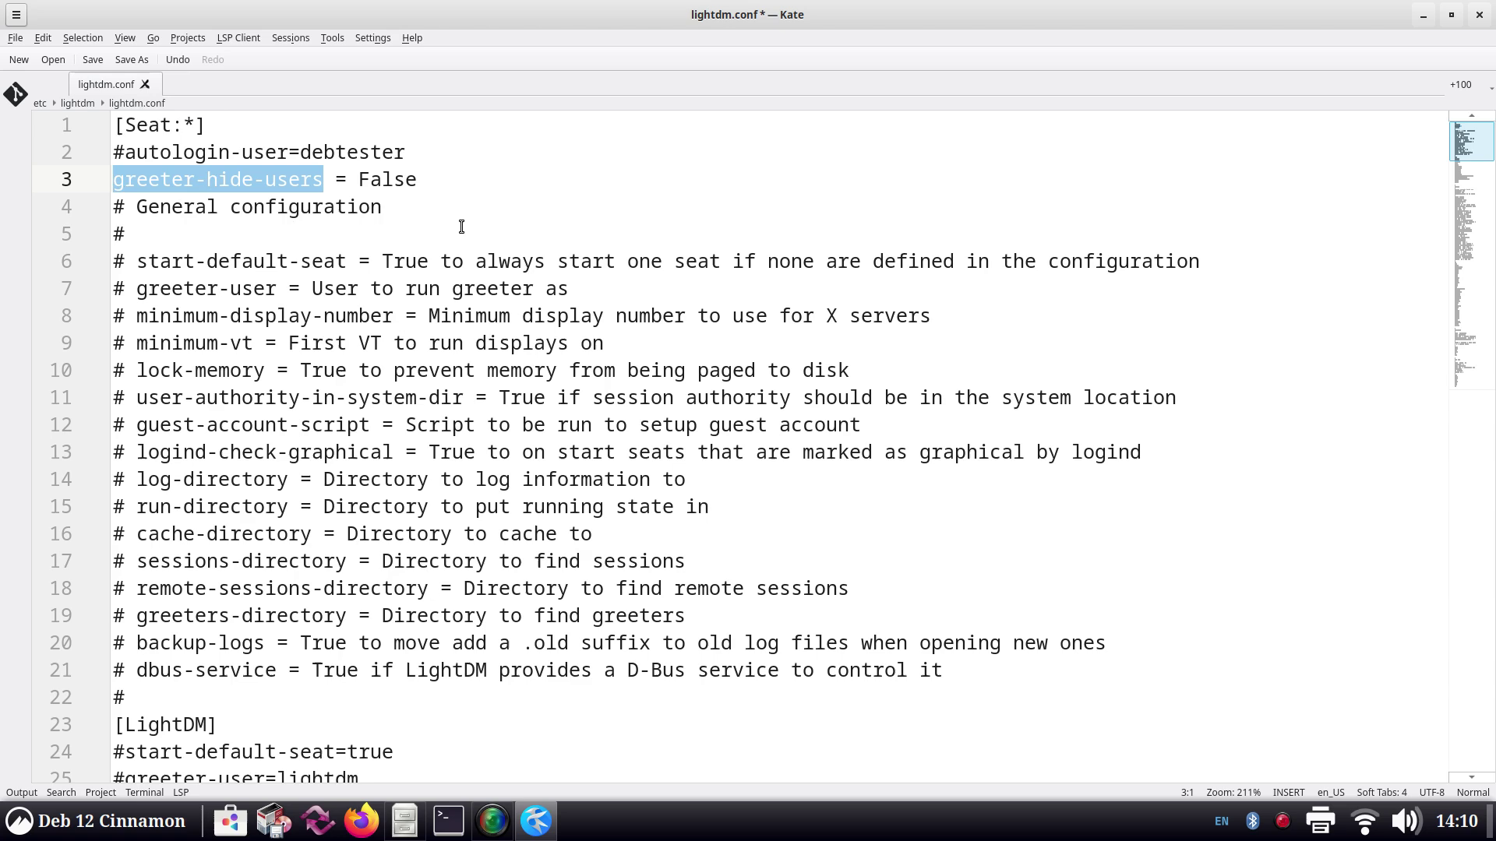
Step: Comment out line 3 so it reads #greeter-hide-users = False
{"action": "left_click", "coordinate": [314, 187]}
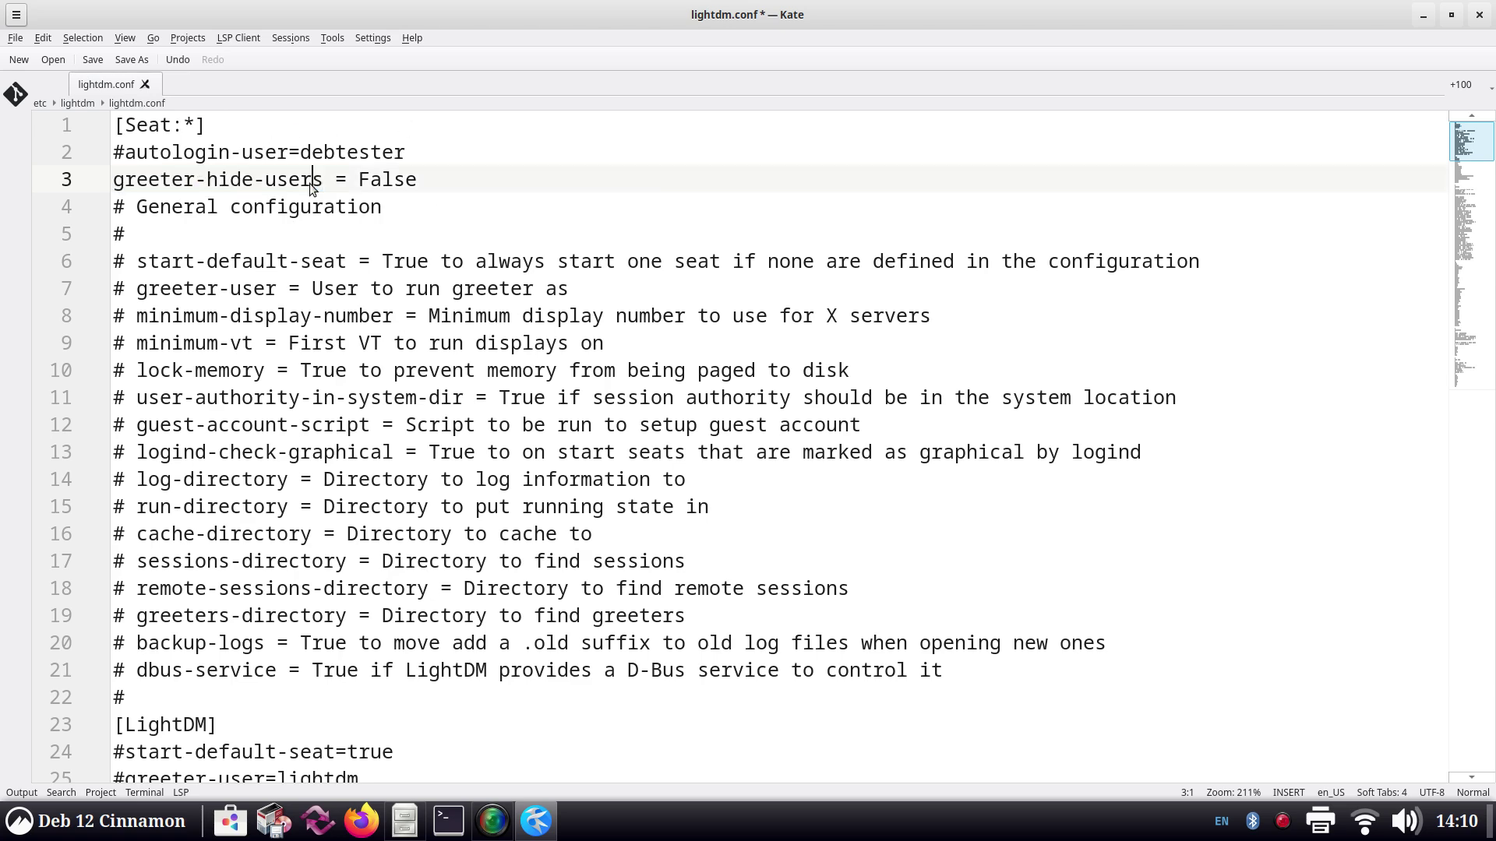
{"action": "key", "text": "Left"}
{"action": "key", "text": "Left"}
{"action": "key", "text": "Left"}
{"action": "key", "text": "Left"}
{"action": "key", "text": "Left"}
{"action": "key", "text": "Left"}
{"action": "key", "text": "Left"}
{"action": "key", "text": "Left"}
{"action": "key", "text": "Left"}
{"action": "key", "text": "Left"}
{"action": "key", "text": "Left"}
{"action": "key", "text": "Left"}
{"action": "key", "text": "Left"}
{"action": "key", "text": "Up"}
{"action": "key", "text": "End"}
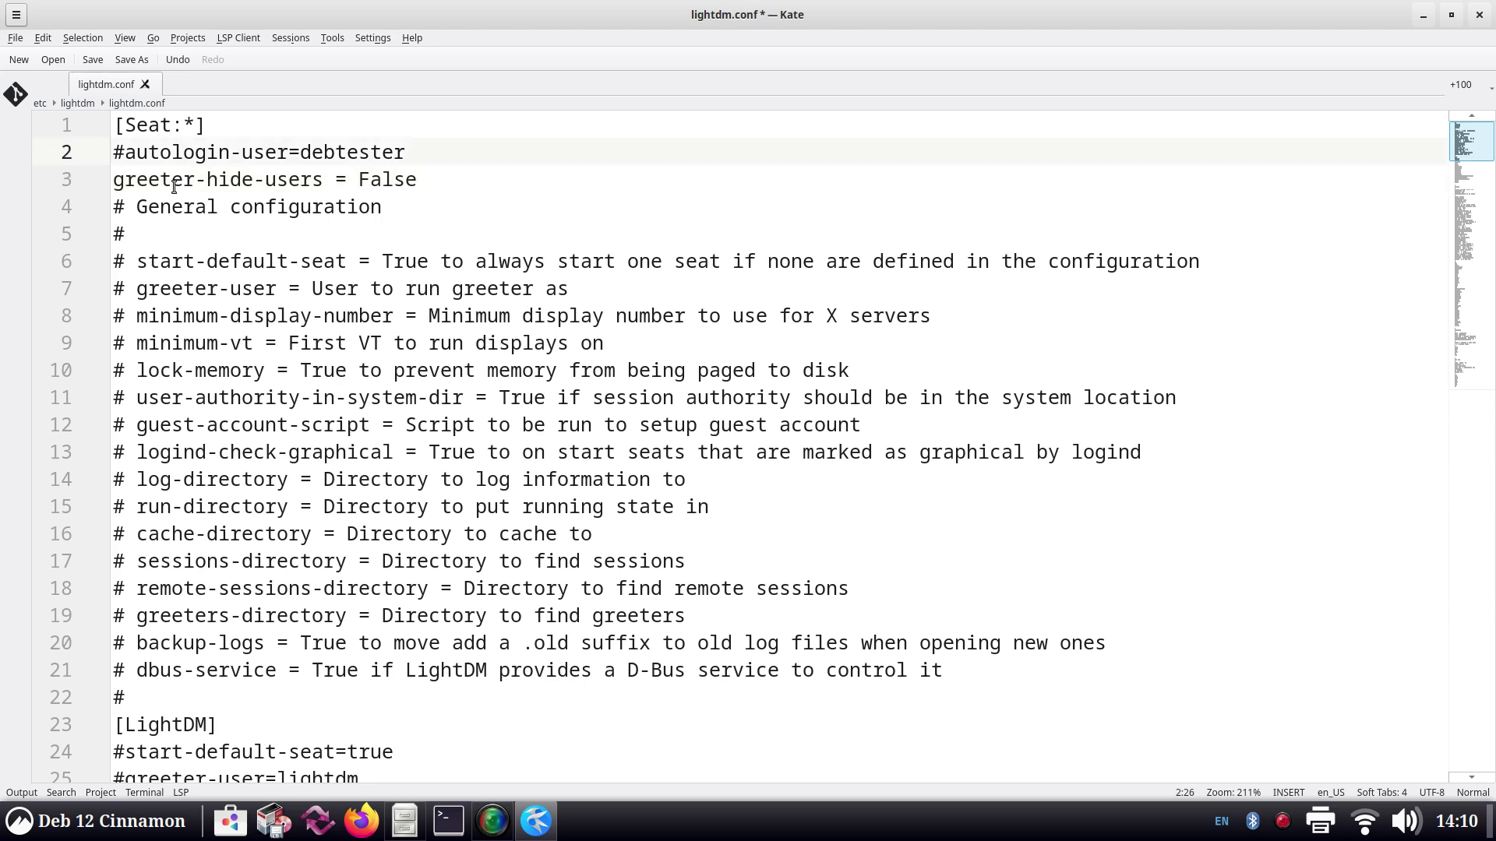
{"action": "left_click", "coordinate": [114, 178]}
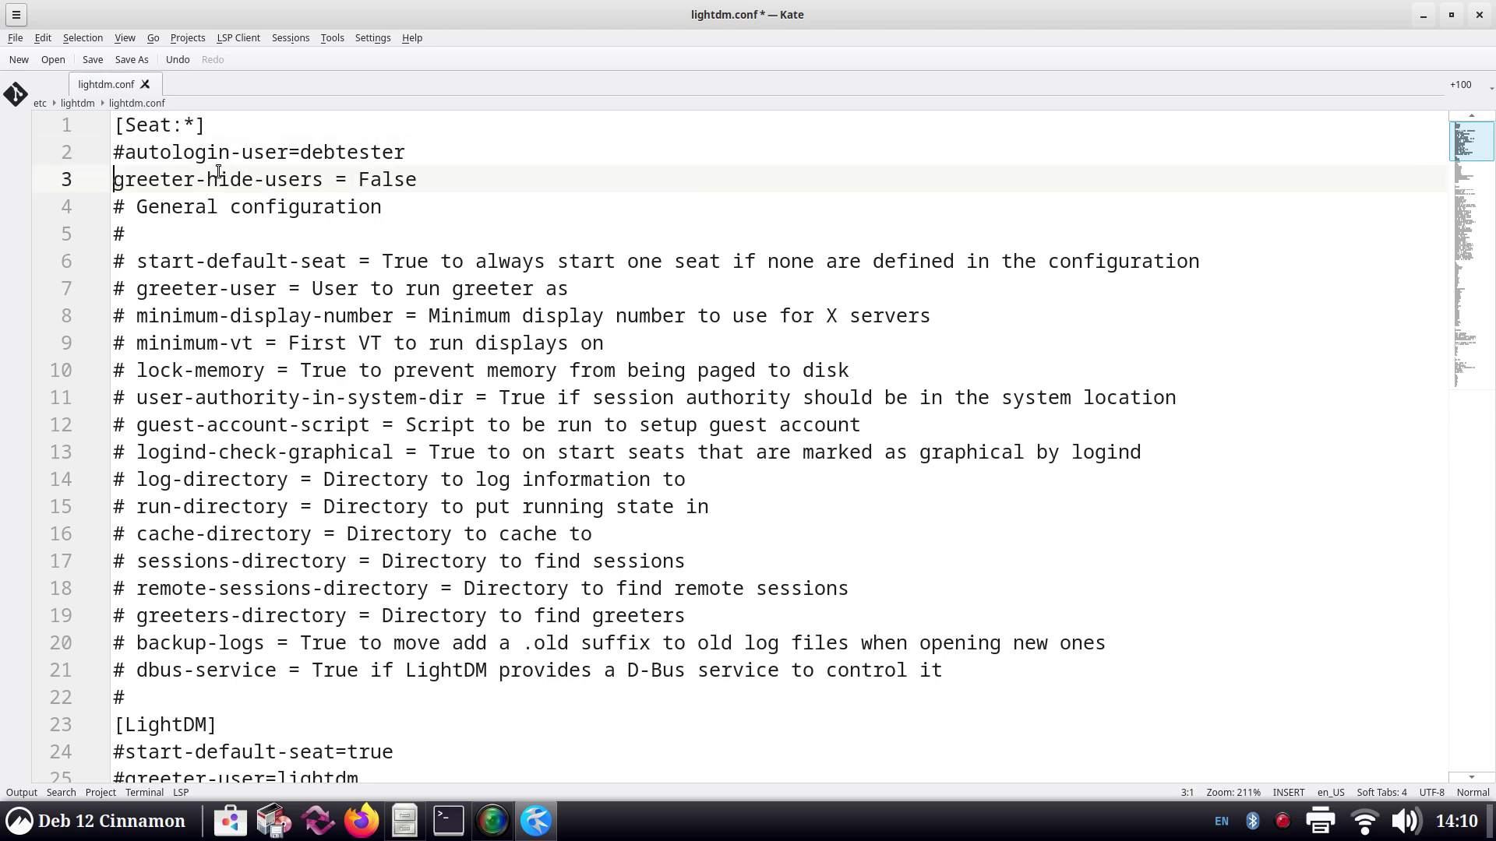
{"action": "type", "text": "#"}
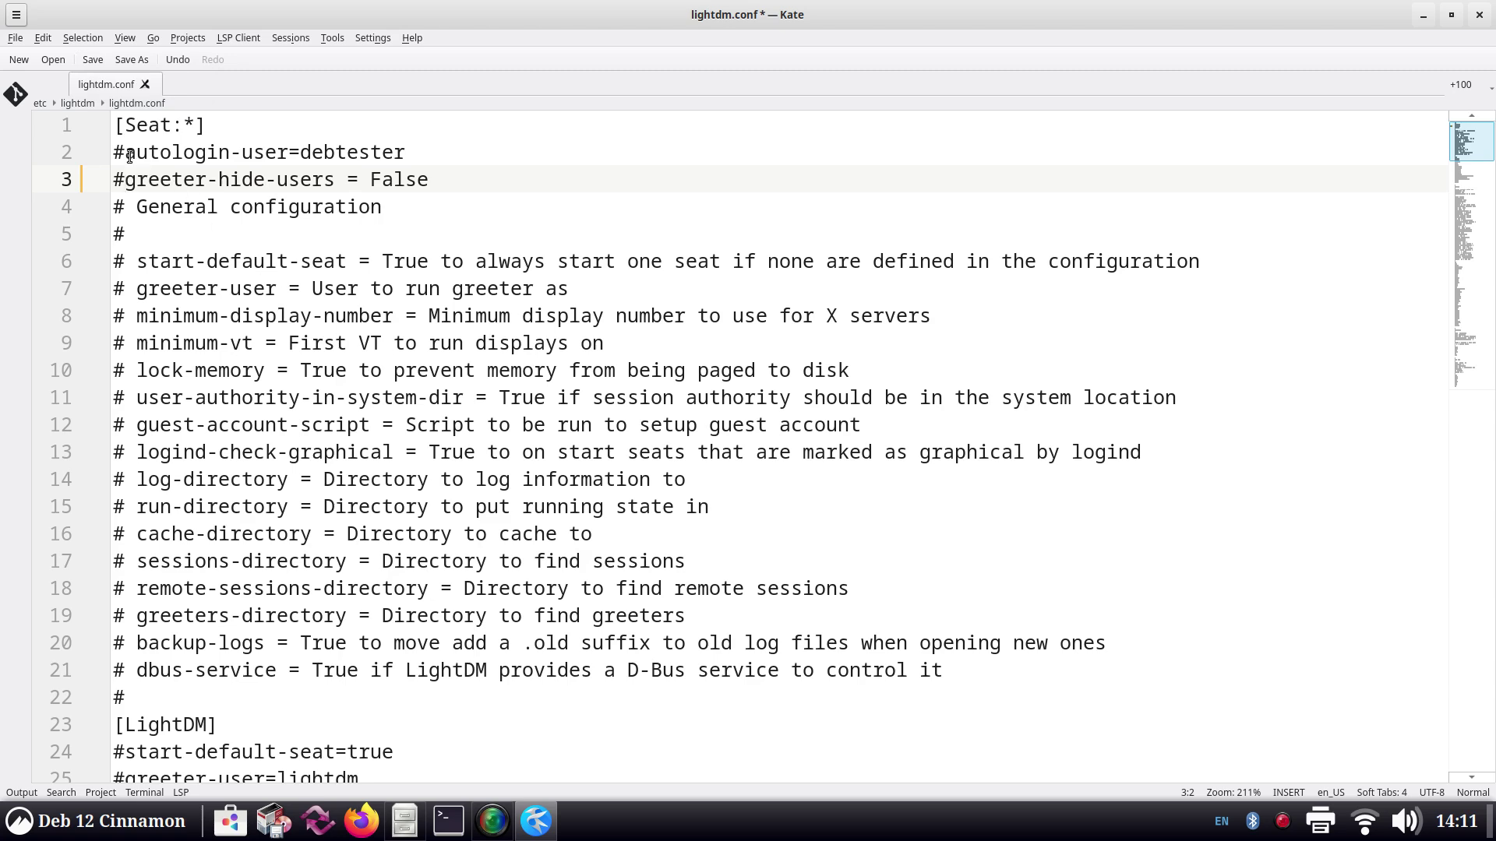
Step: Find the empty #autologin-user= default further down the file and copy it
{"action": "left_click_drag", "start_coordinate": [289, 152], "coordinate": [113, 151]}
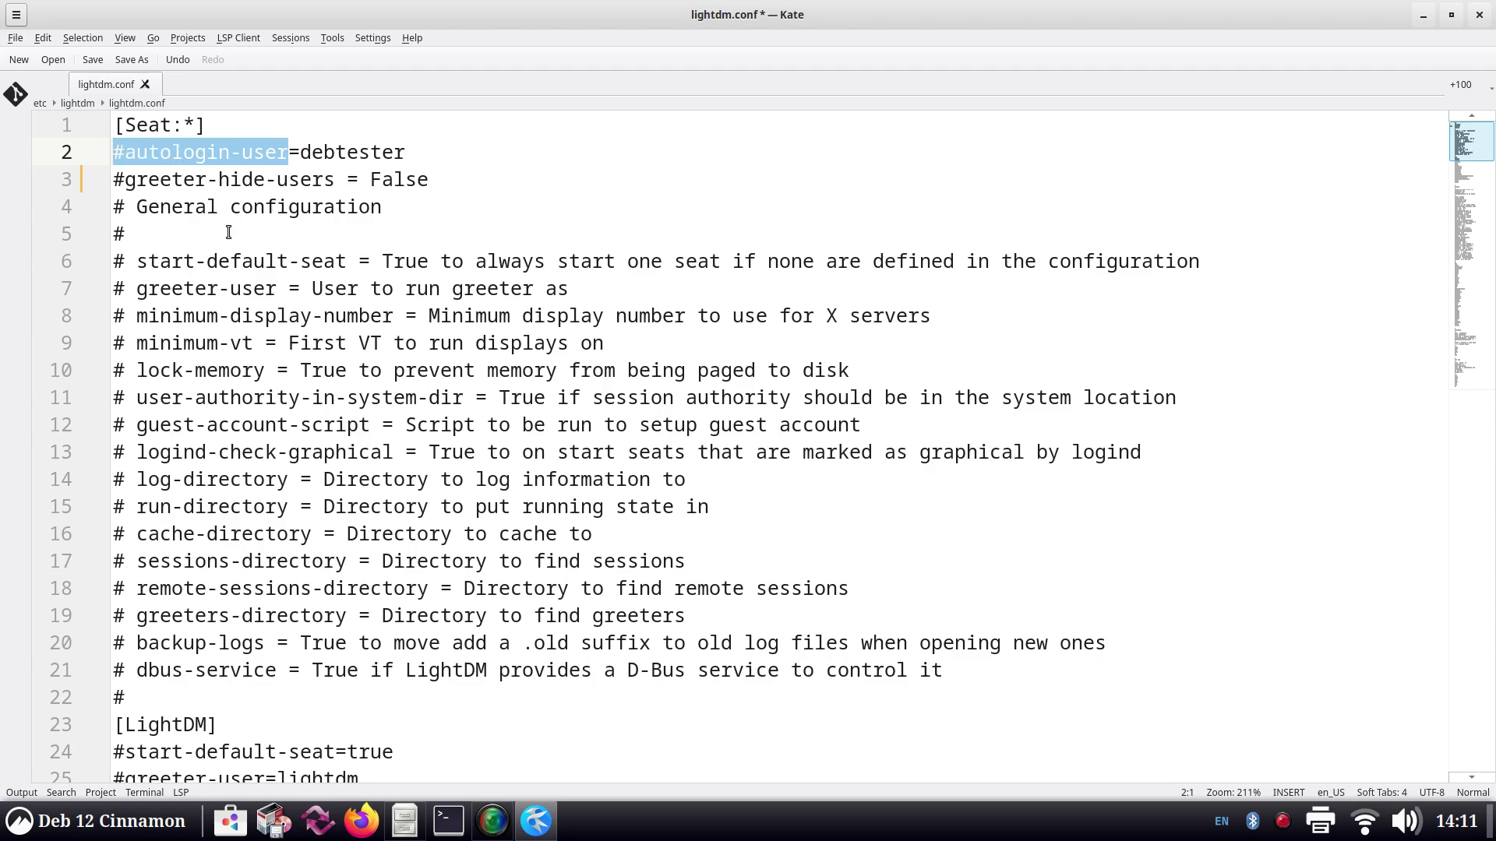
{"action": "scroll", "coordinate": [228, 232], "scroll_direction": "down", "scroll_amount": 13}
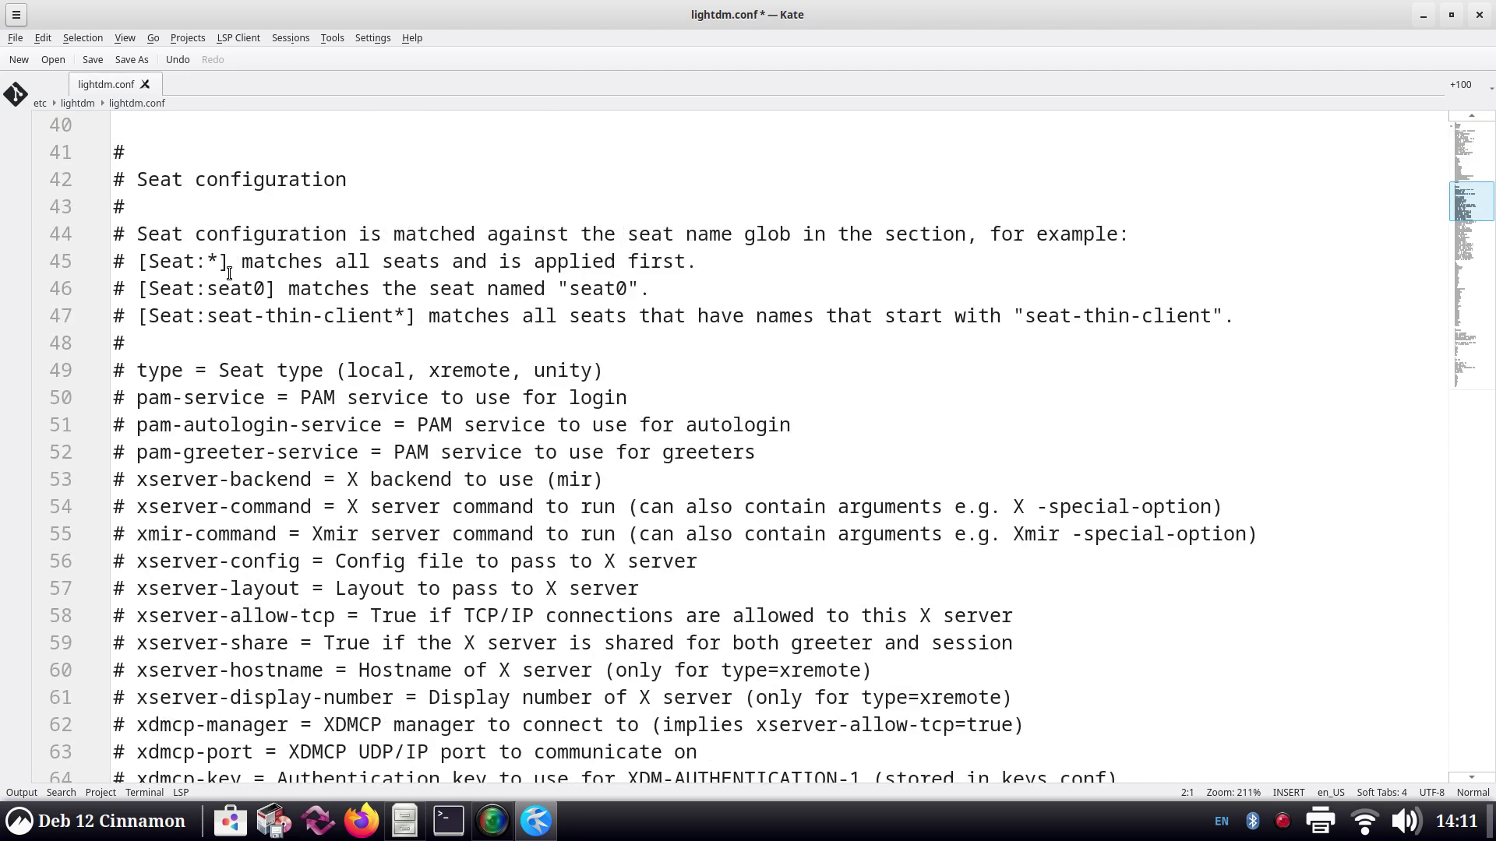
{"action": "scroll", "coordinate": [229, 273], "scroll_direction": "down", "scroll_amount": 11}
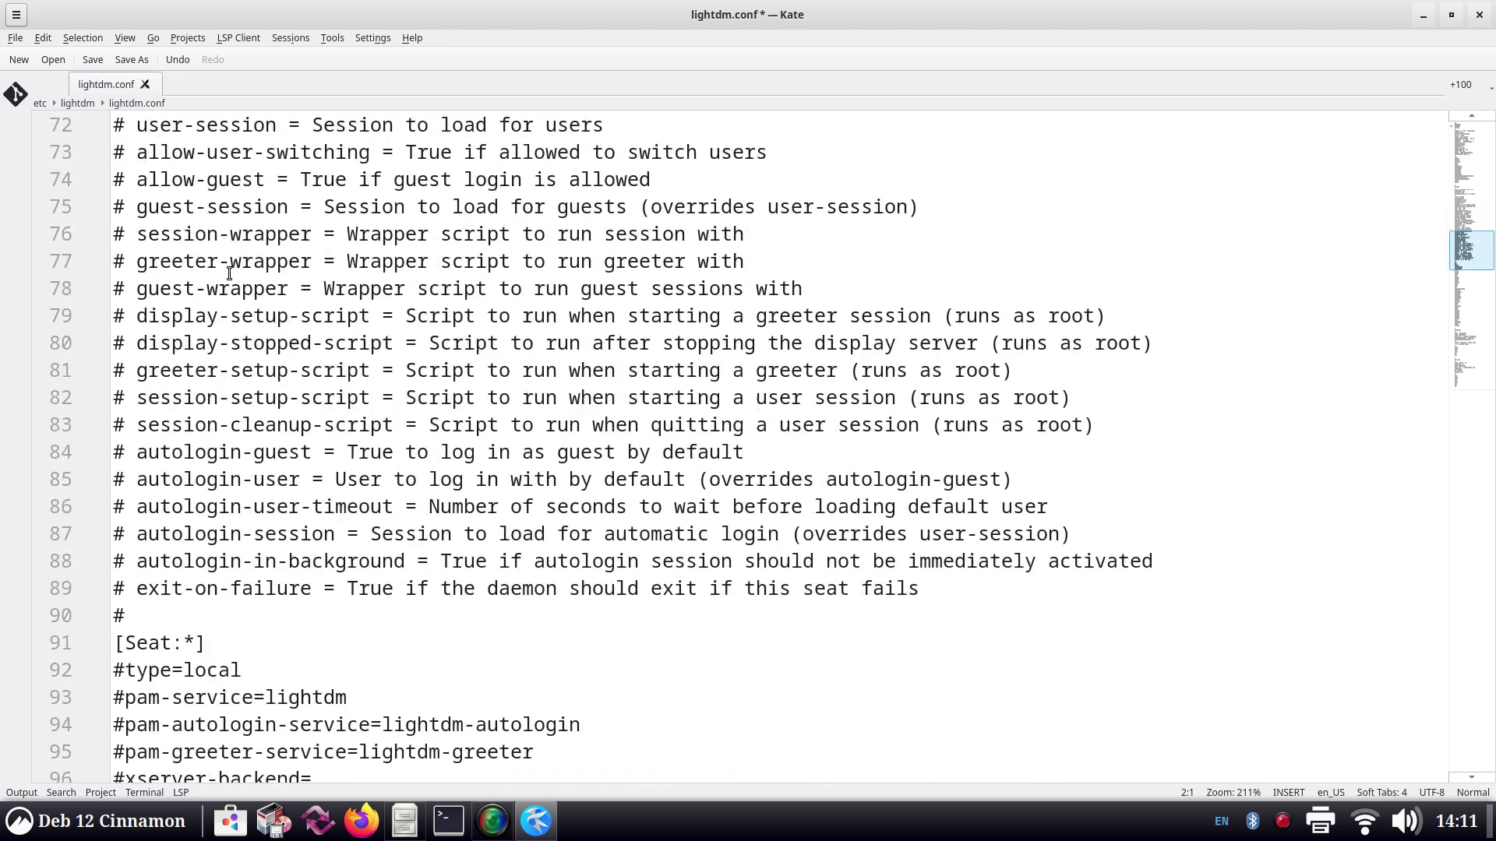
{"action": "scroll", "coordinate": [229, 272], "scroll_direction": "down", "scroll_amount": 16}
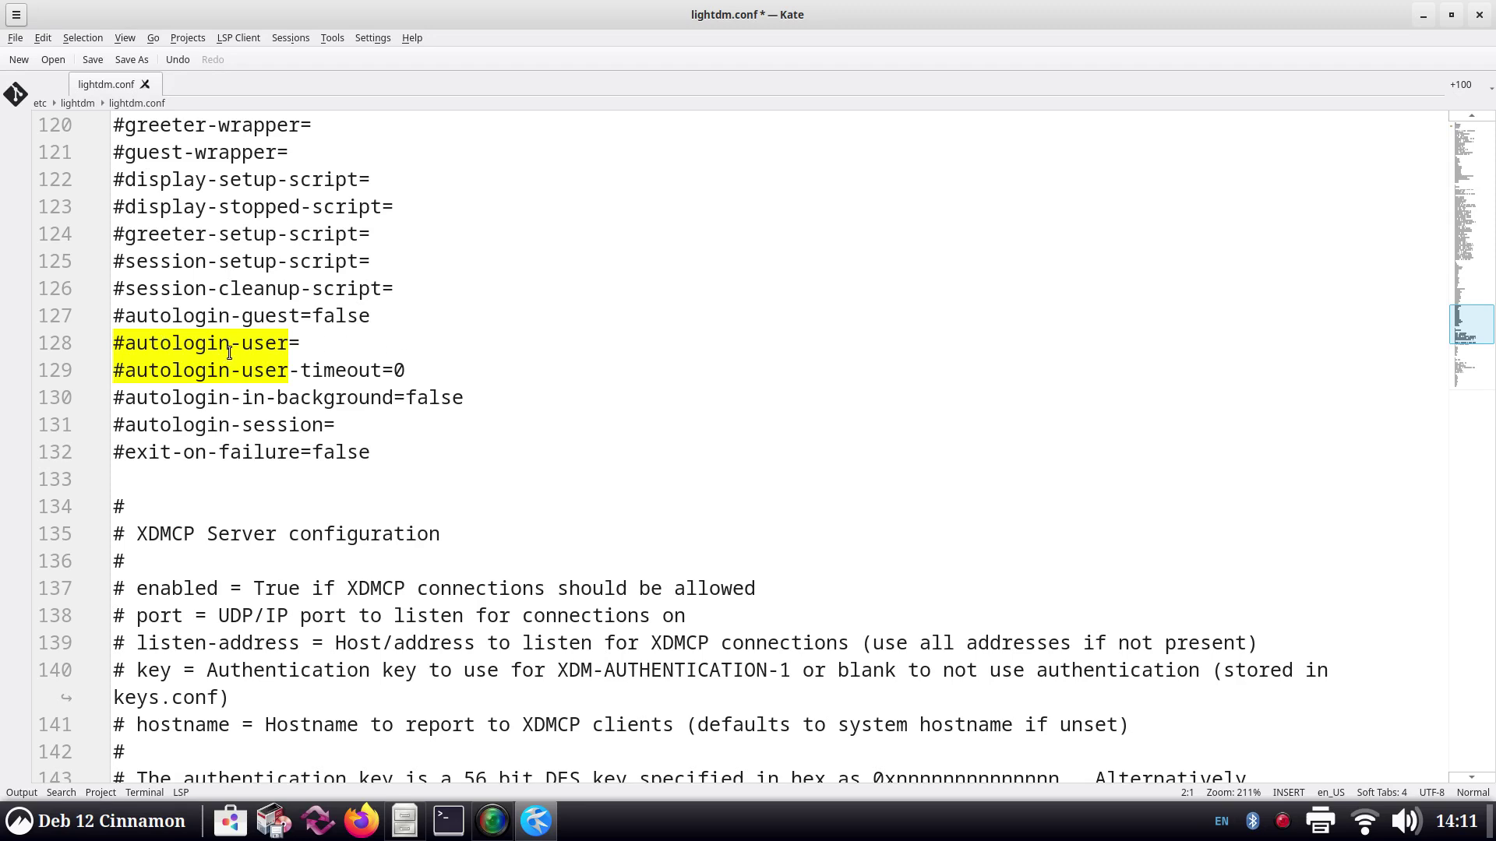
{"action": "left_click", "coordinate": [307, 344]}
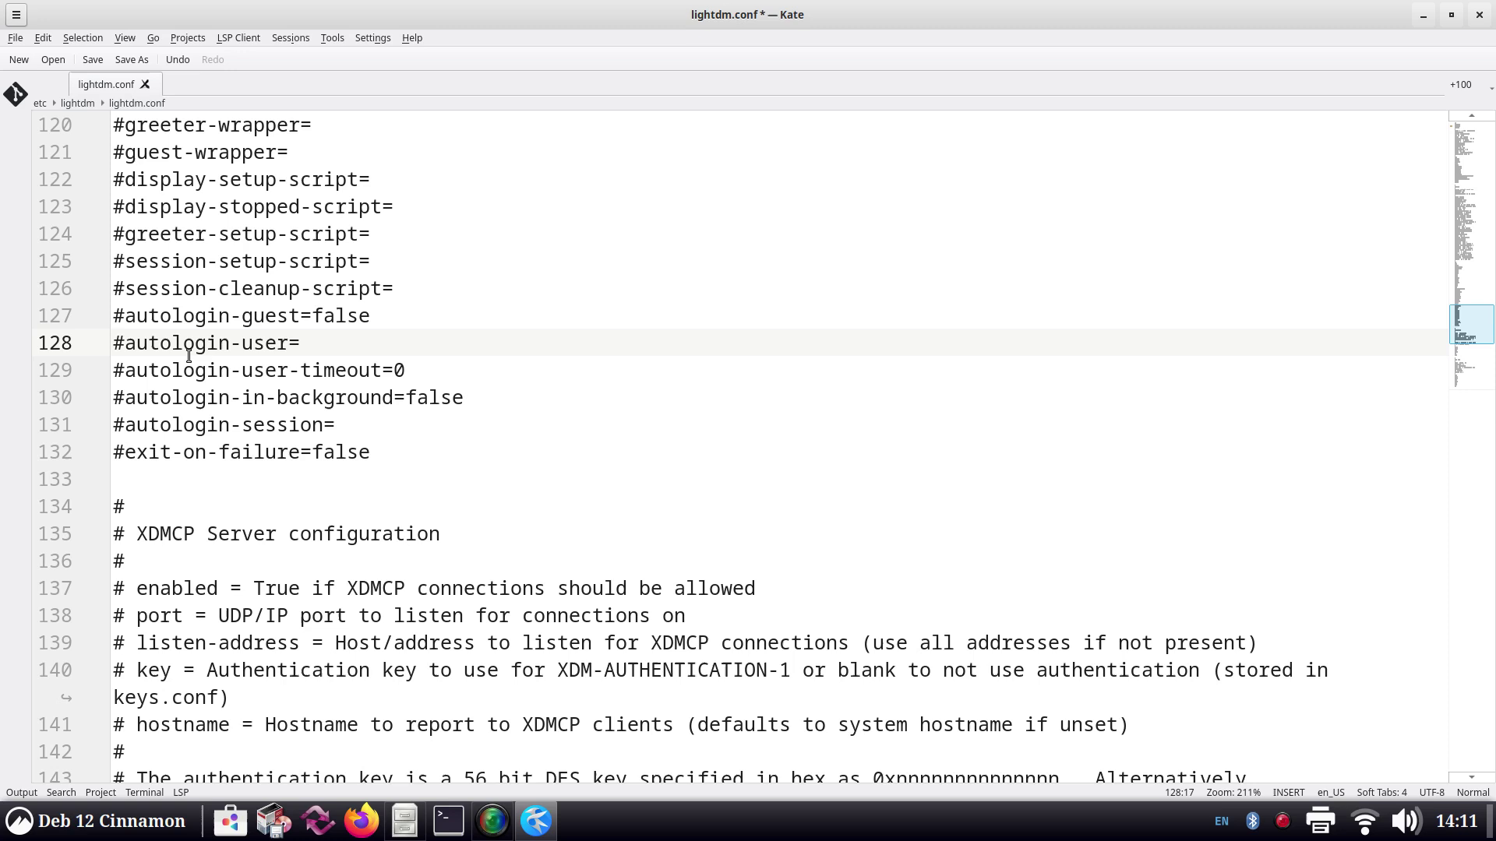
{"action": "left_click_drag", "start_coordinate": [115, 345], "coordinate": [302, 343]}
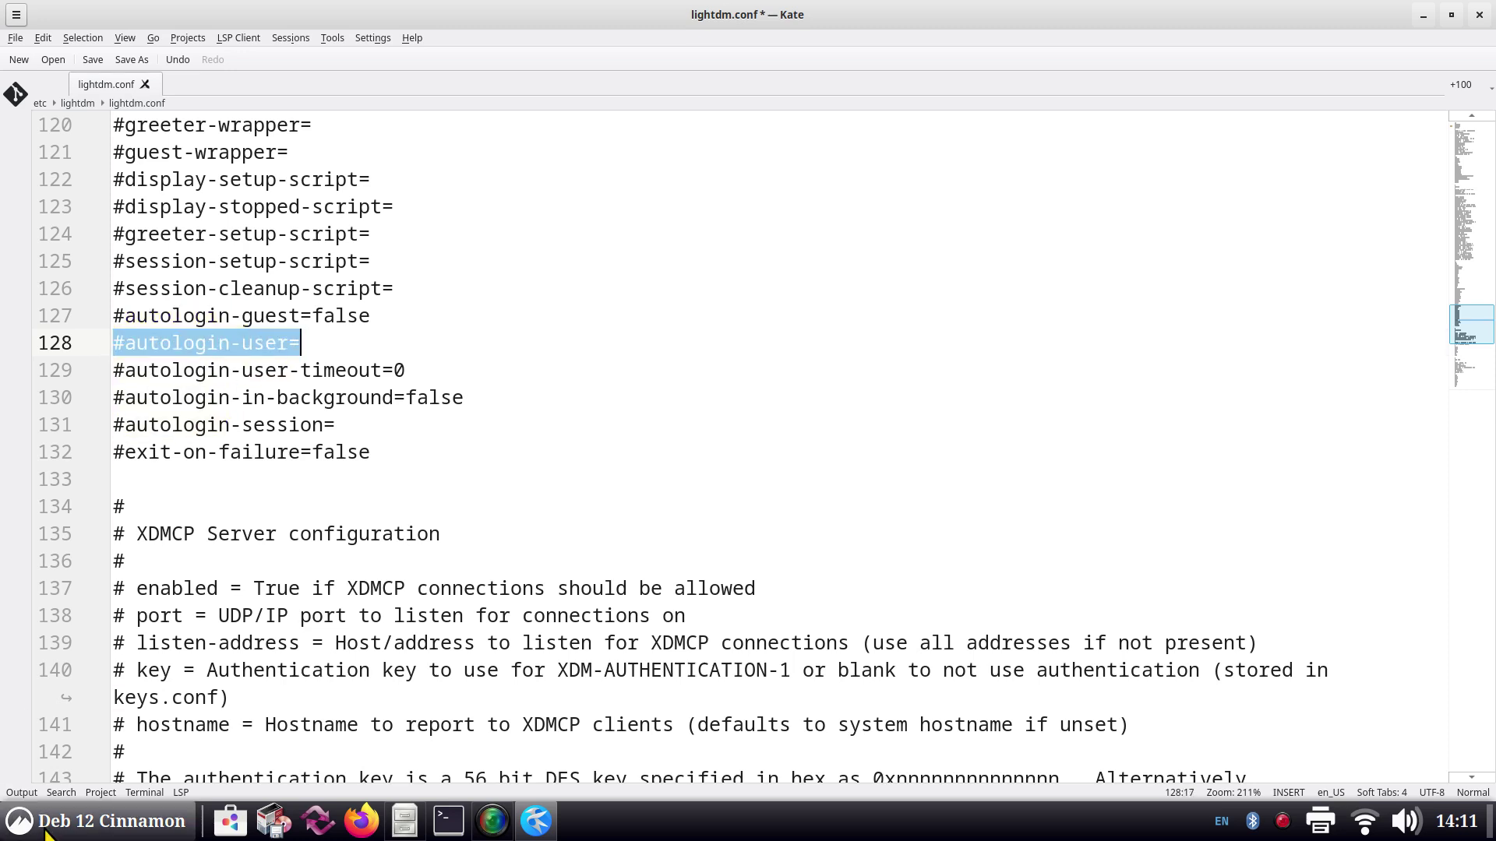
{"action": "right_click", "coordinate": [253, 339]}
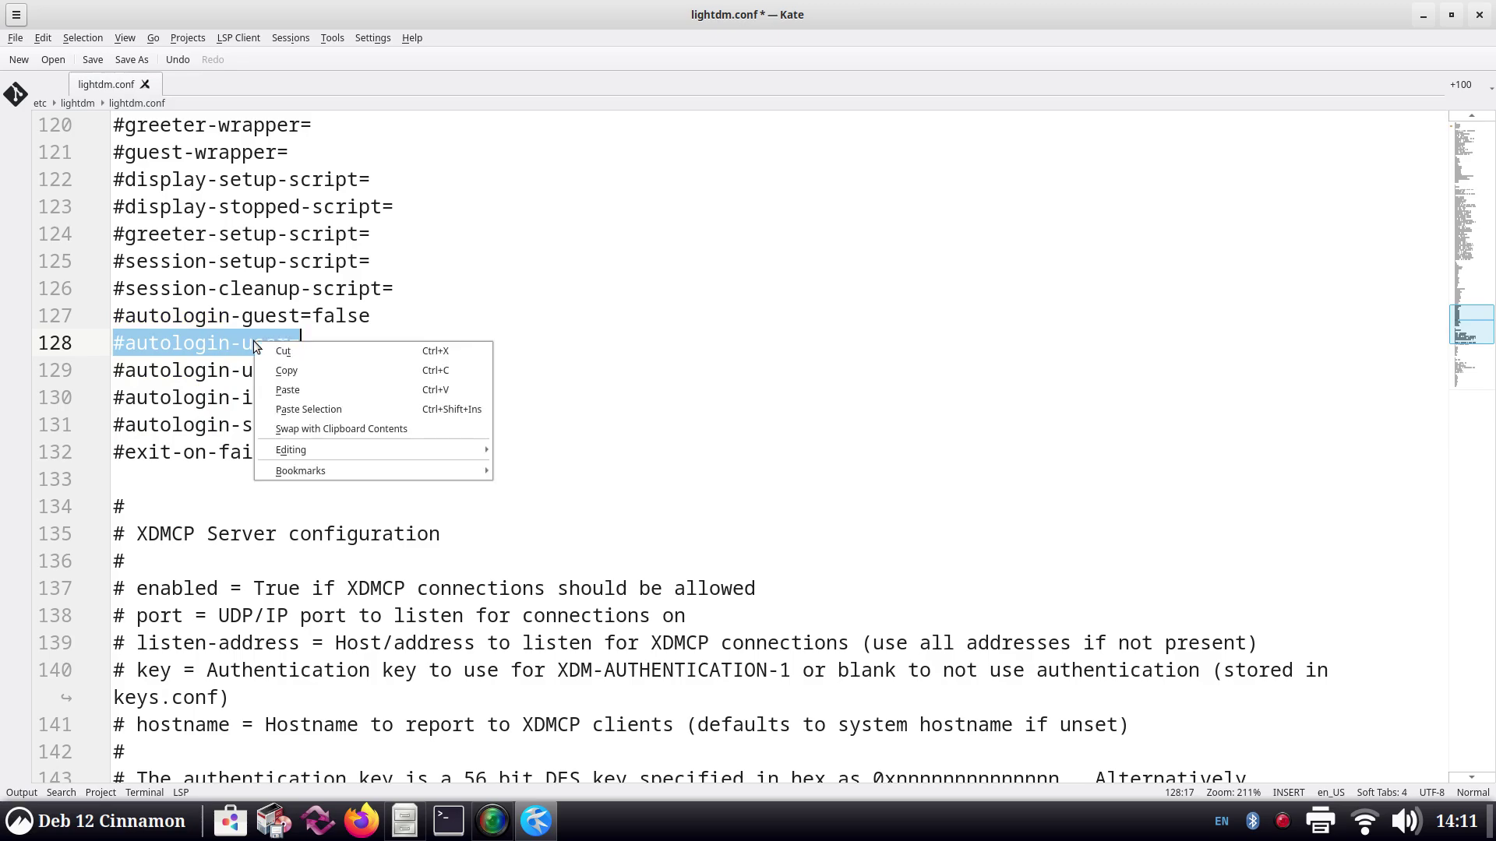
{"action": "left_click", "coordinate": [295, 372]}
{"action": "scroll", "coordinate": [361, 303], "scroll_direction": "up", "scroll_amount": 20}
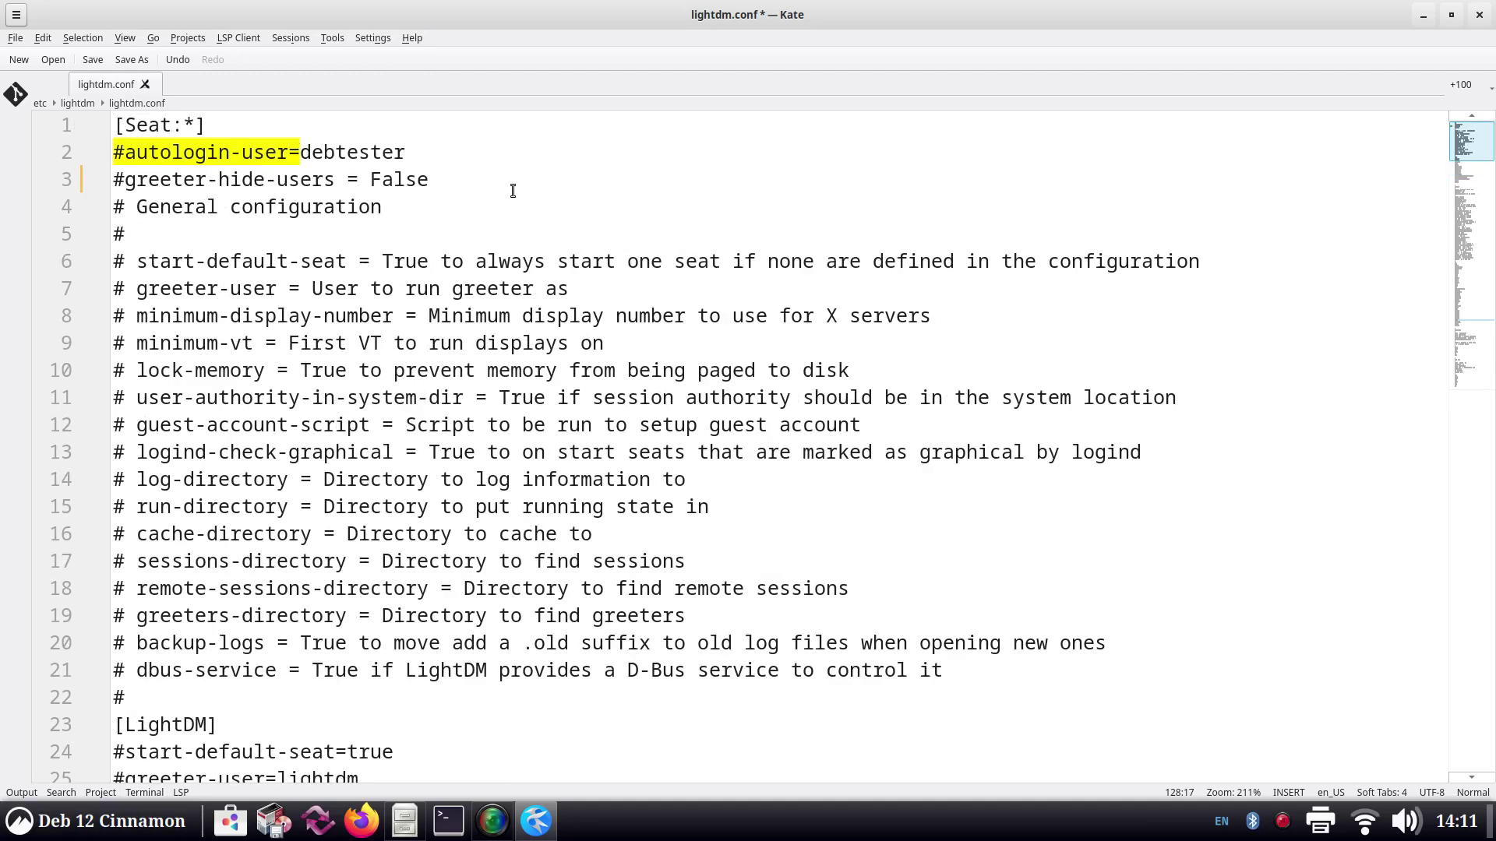
Step: Insert a new line 2 after [Seat:*] and paste #autologin-user= into it
{"action": "left_click", "coordinate": [219, 122]}
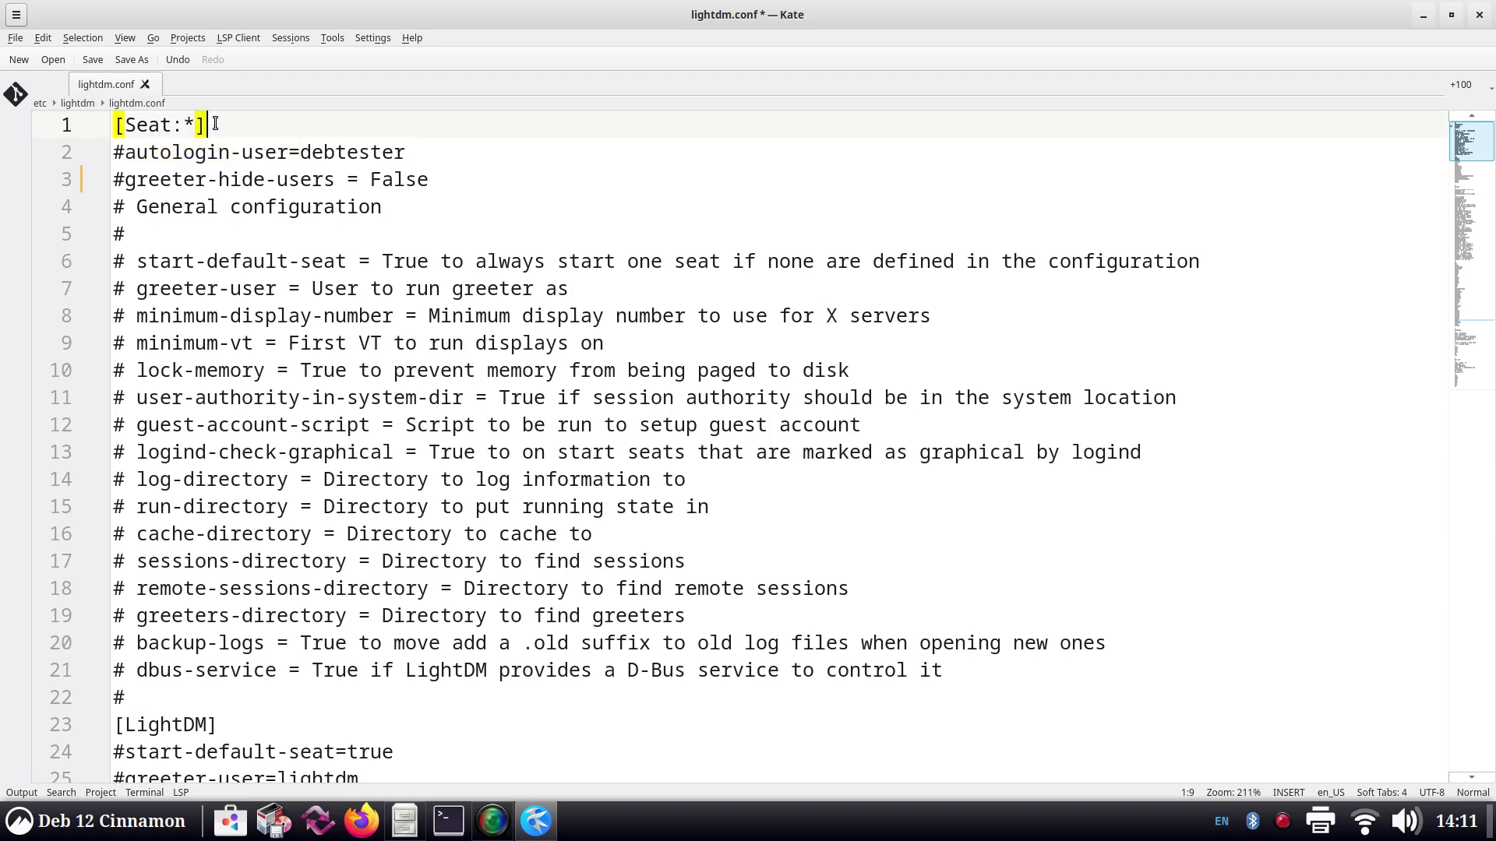
{"action": "key", "text": "Return"}
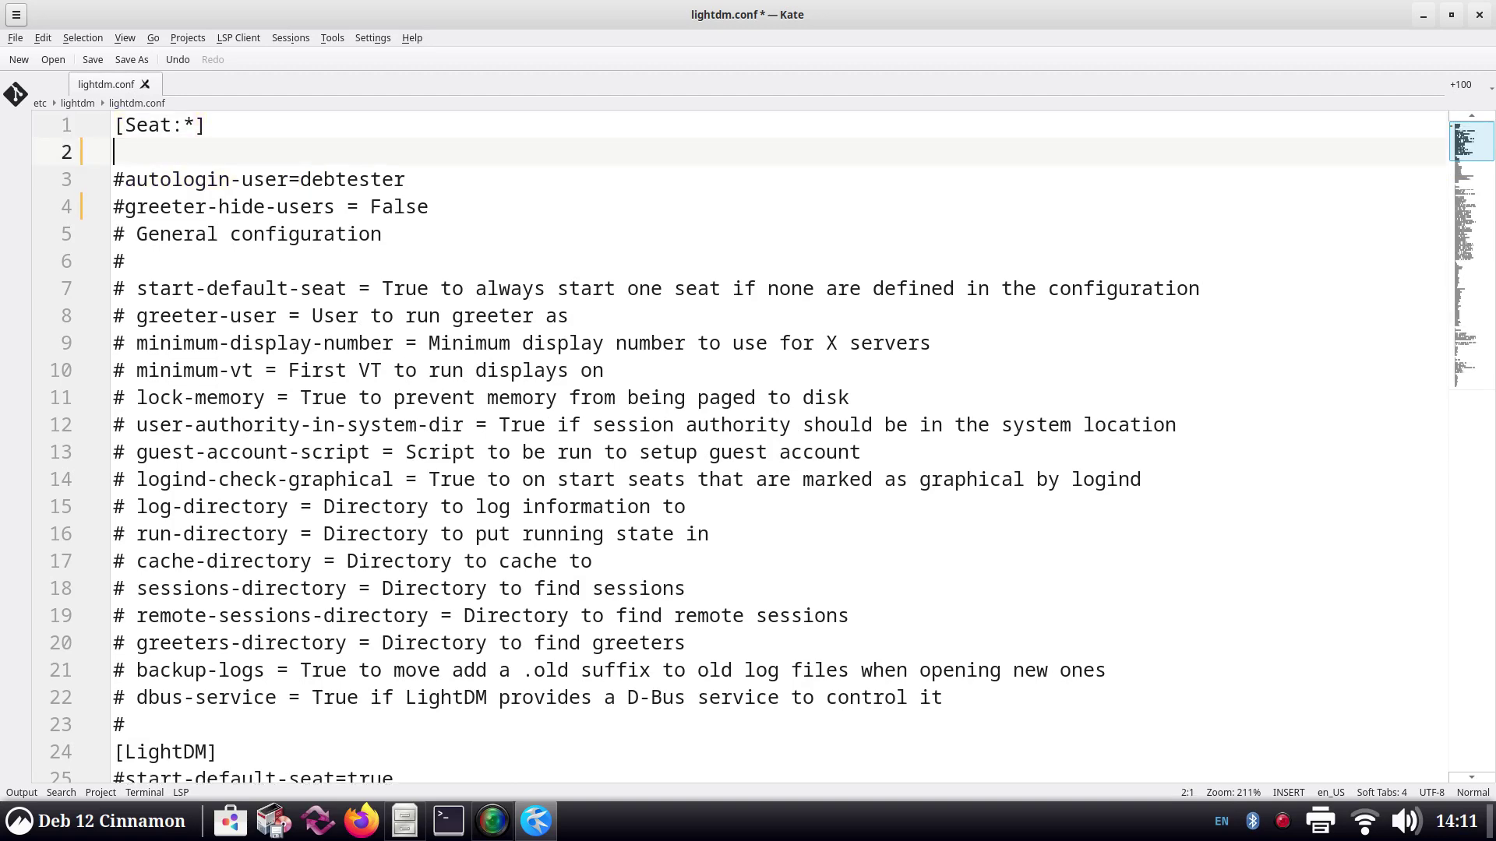
{"action": "key", "text": "ctrl+v"}
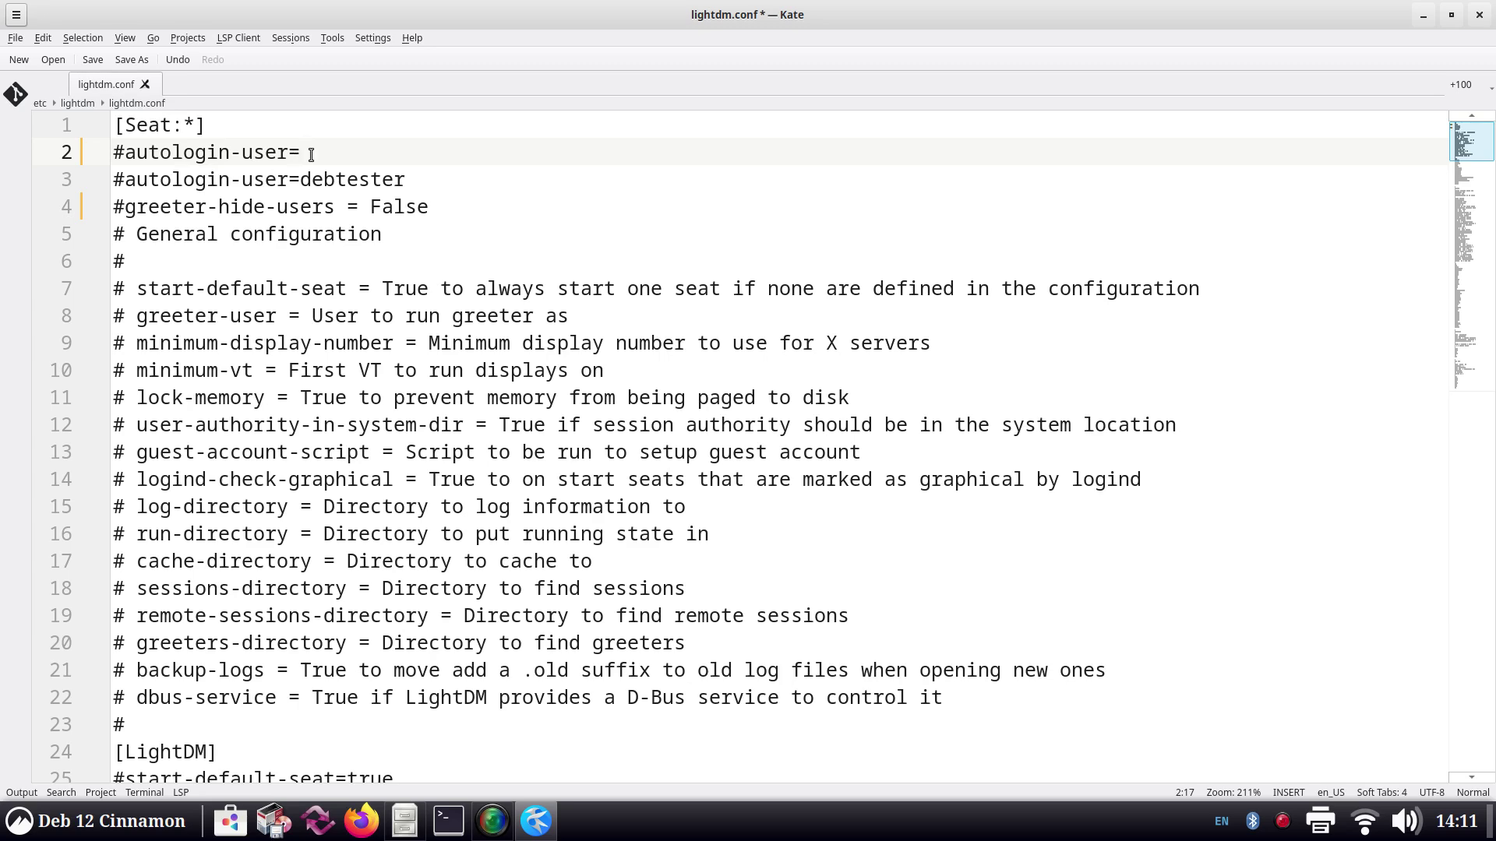
{"action": "left_click", "coordinate": [405, 822]}
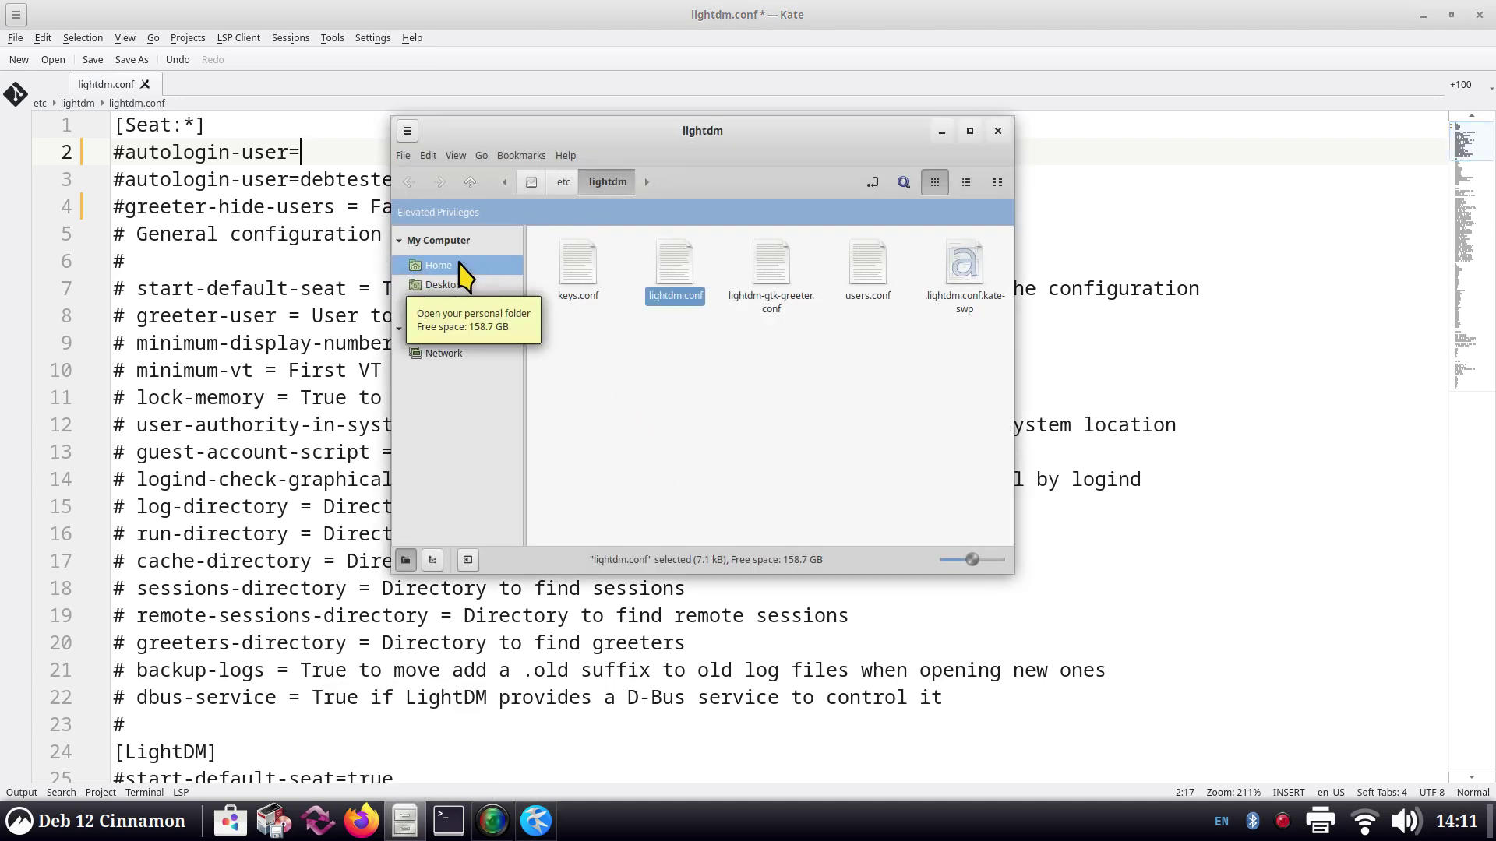
{"action": "left_click", "coordinate": [460, 269]}
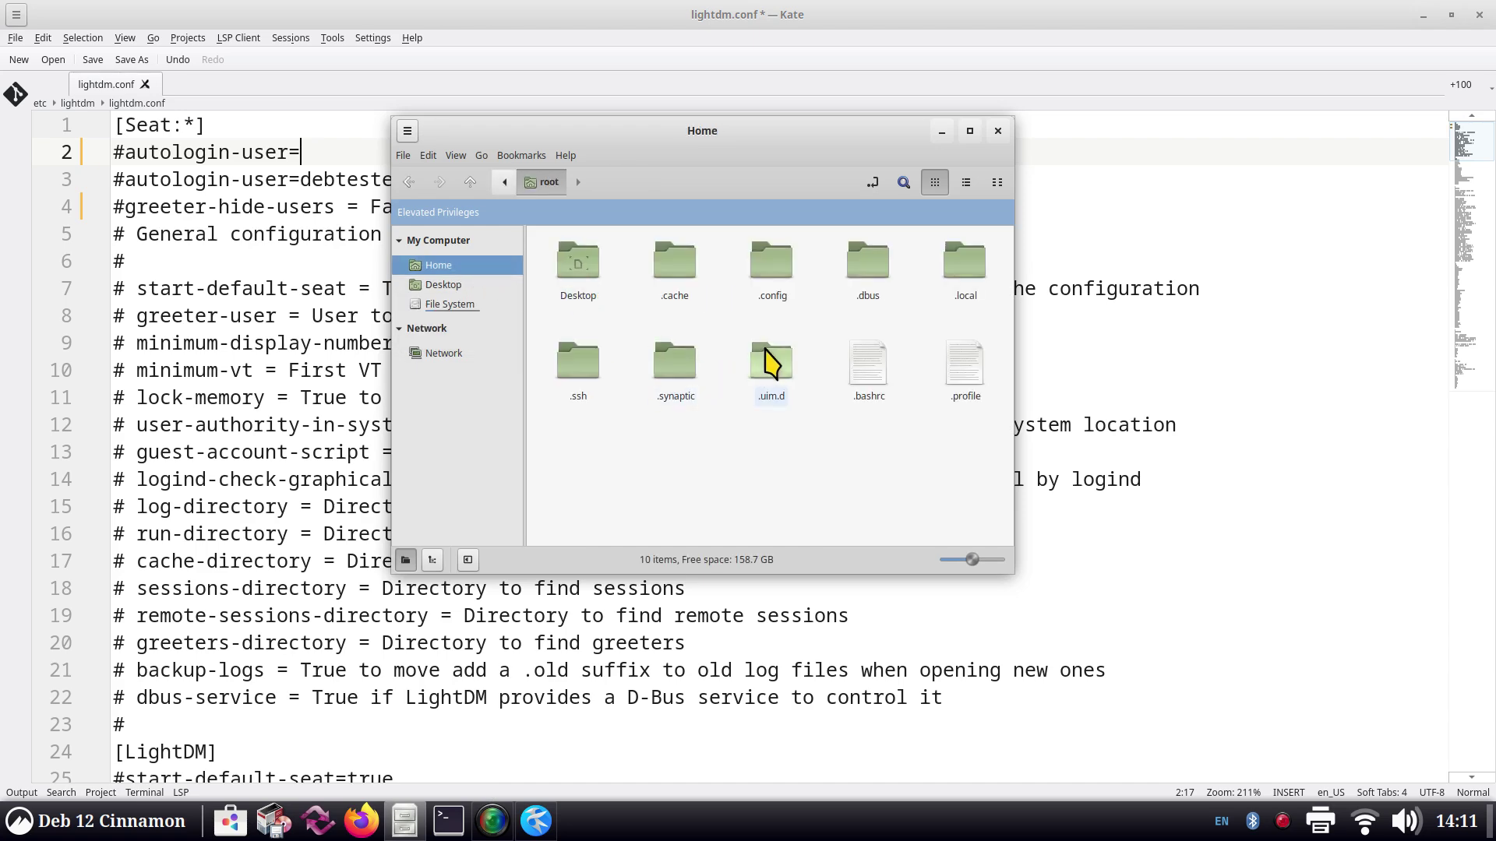
{"action": "left_click", "coordinate": [998, 131]}
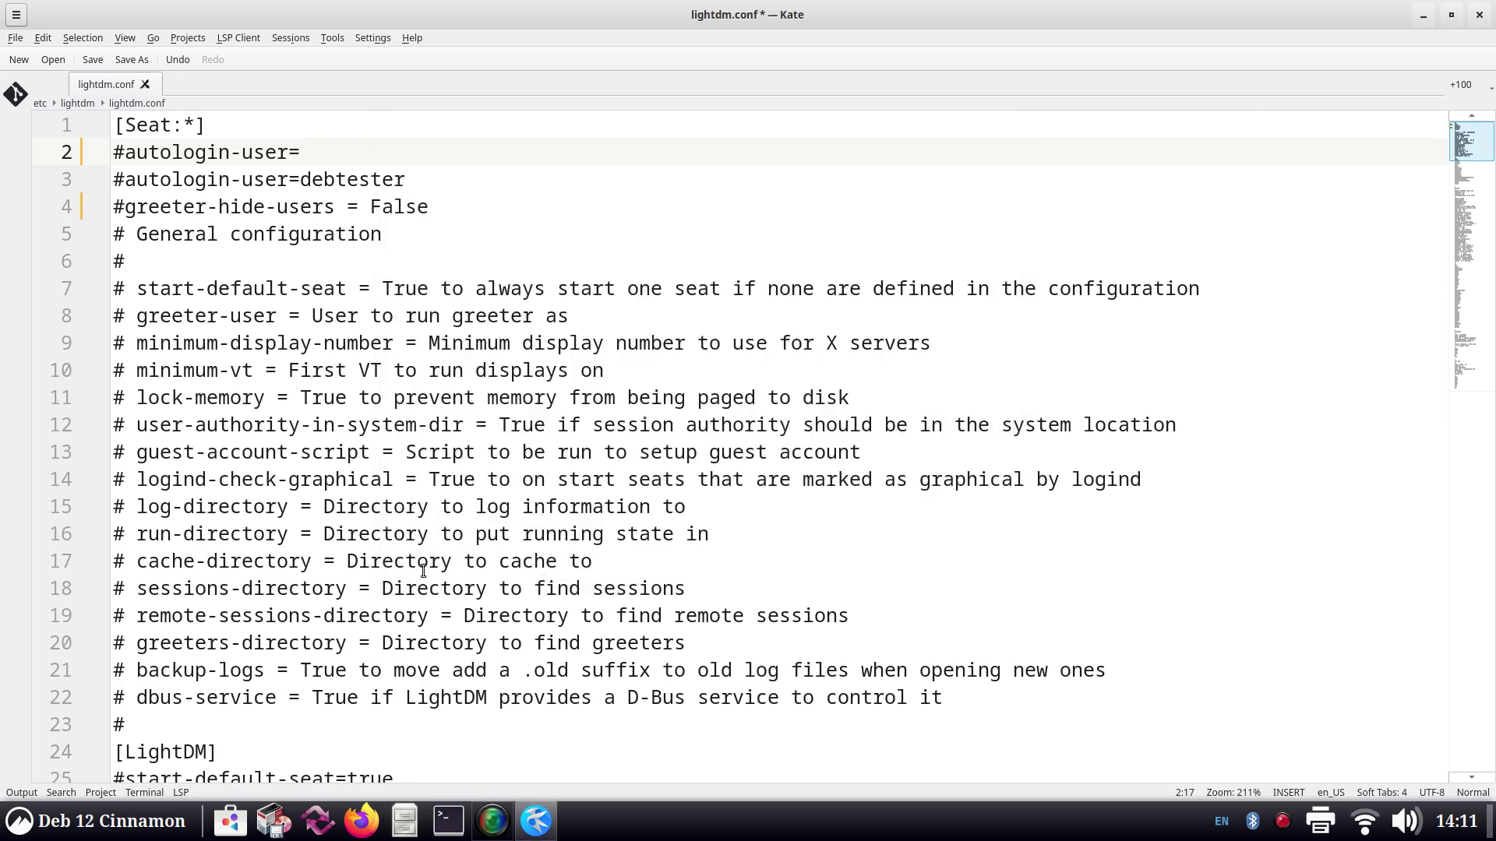
{"action": "left_click", "coordinate": [405, 820]}
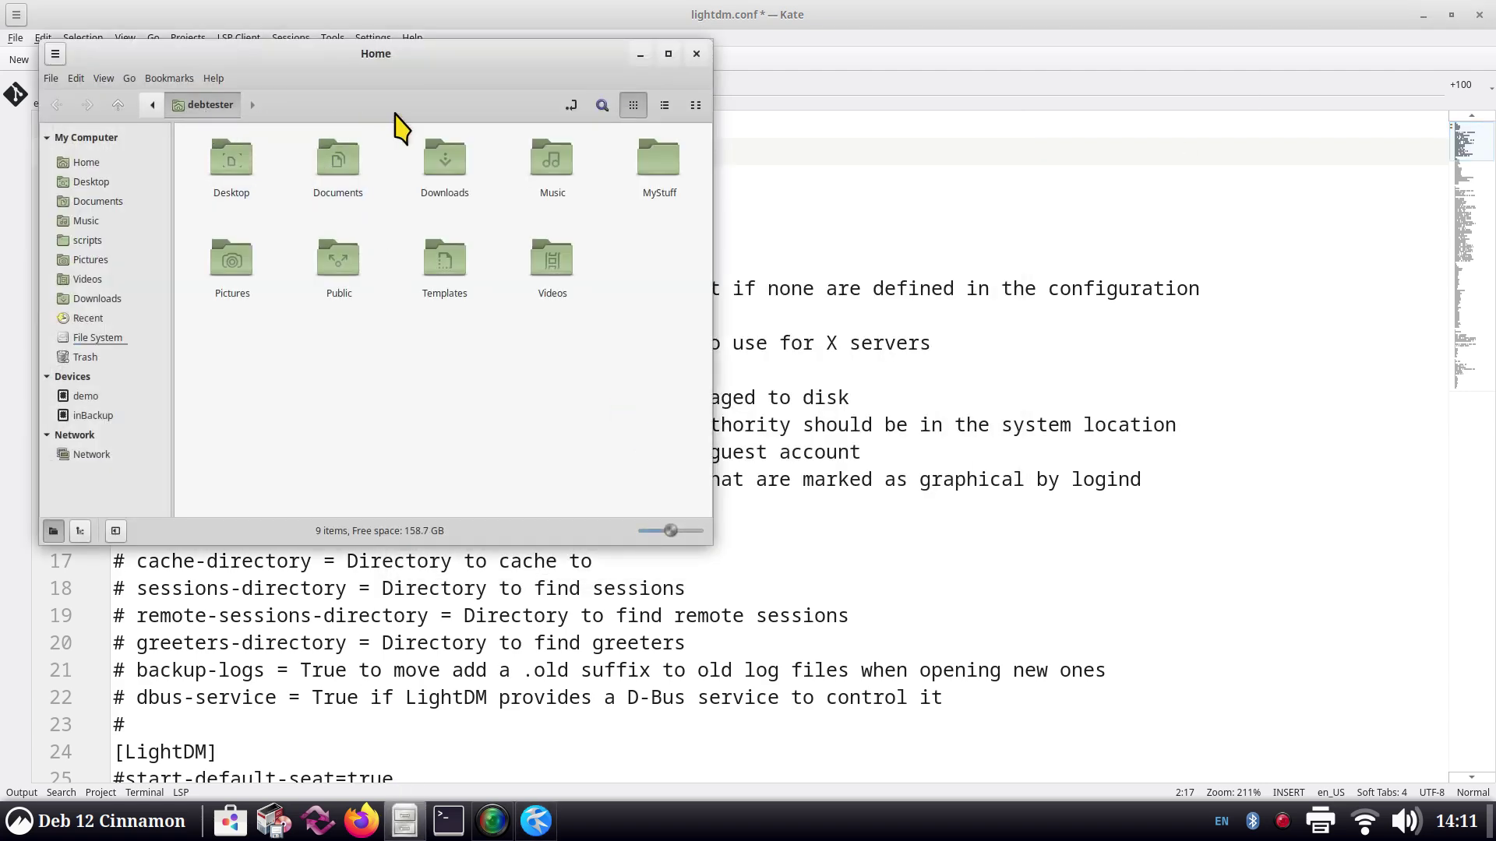
{"action": "left_click", "coordinate": [572, 105]}
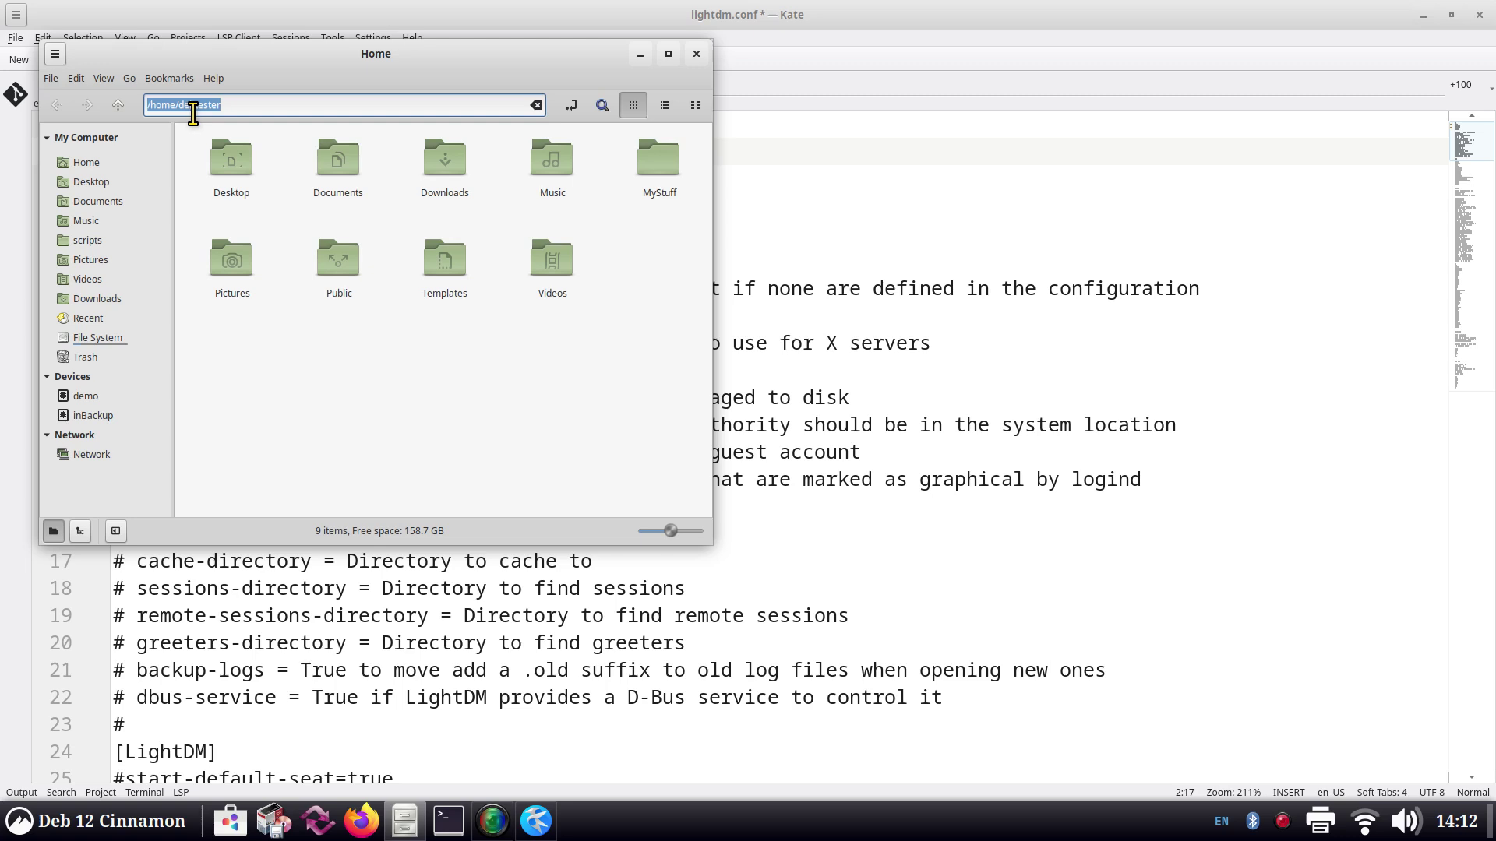
{"action": "left_click", "coordinate": [571, 105]}
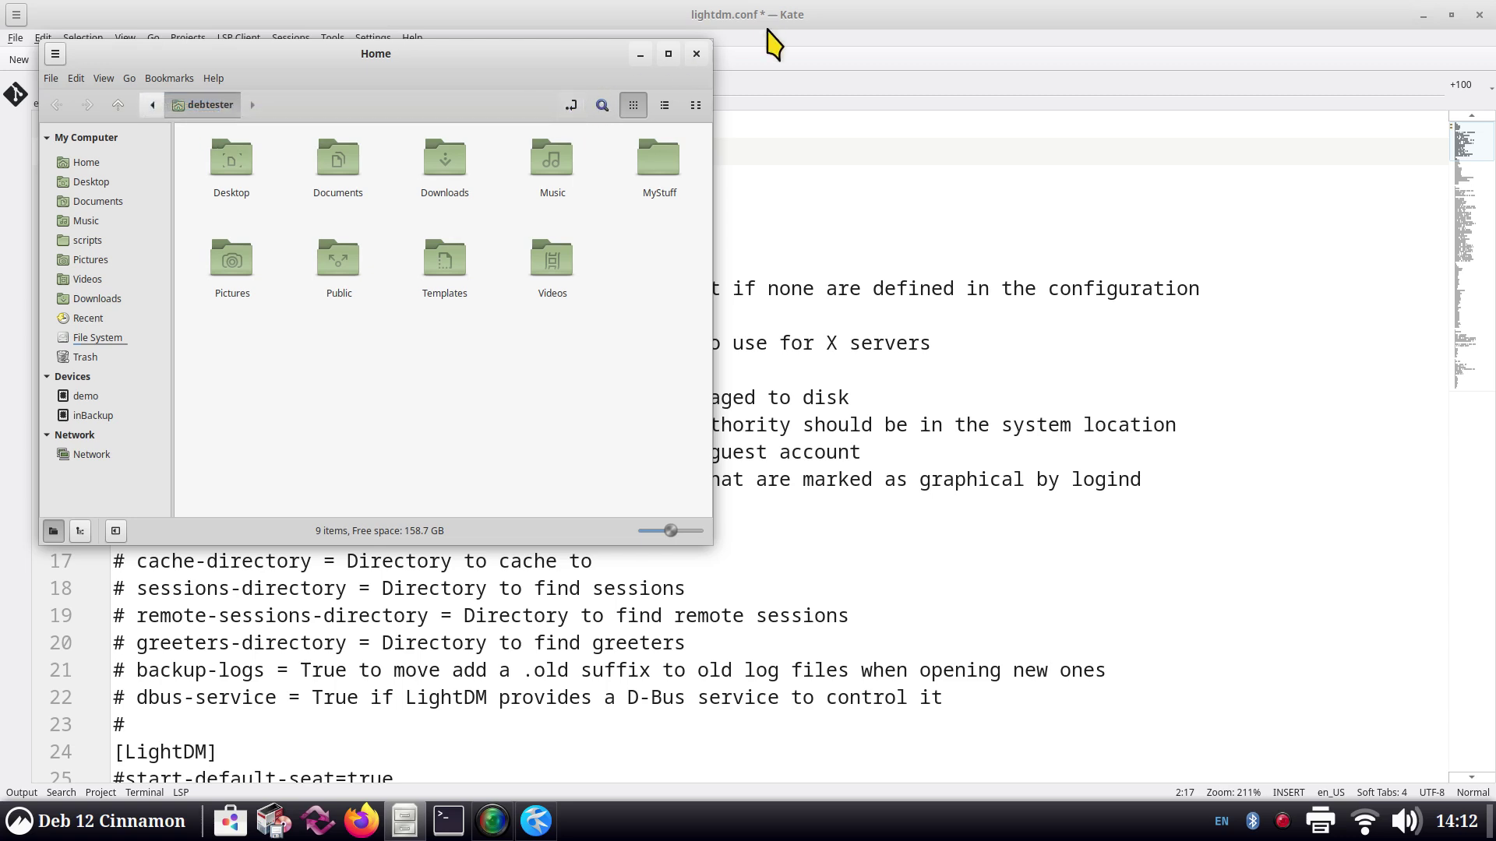
{"action": "left_click", "coordinate": [695, 54]}
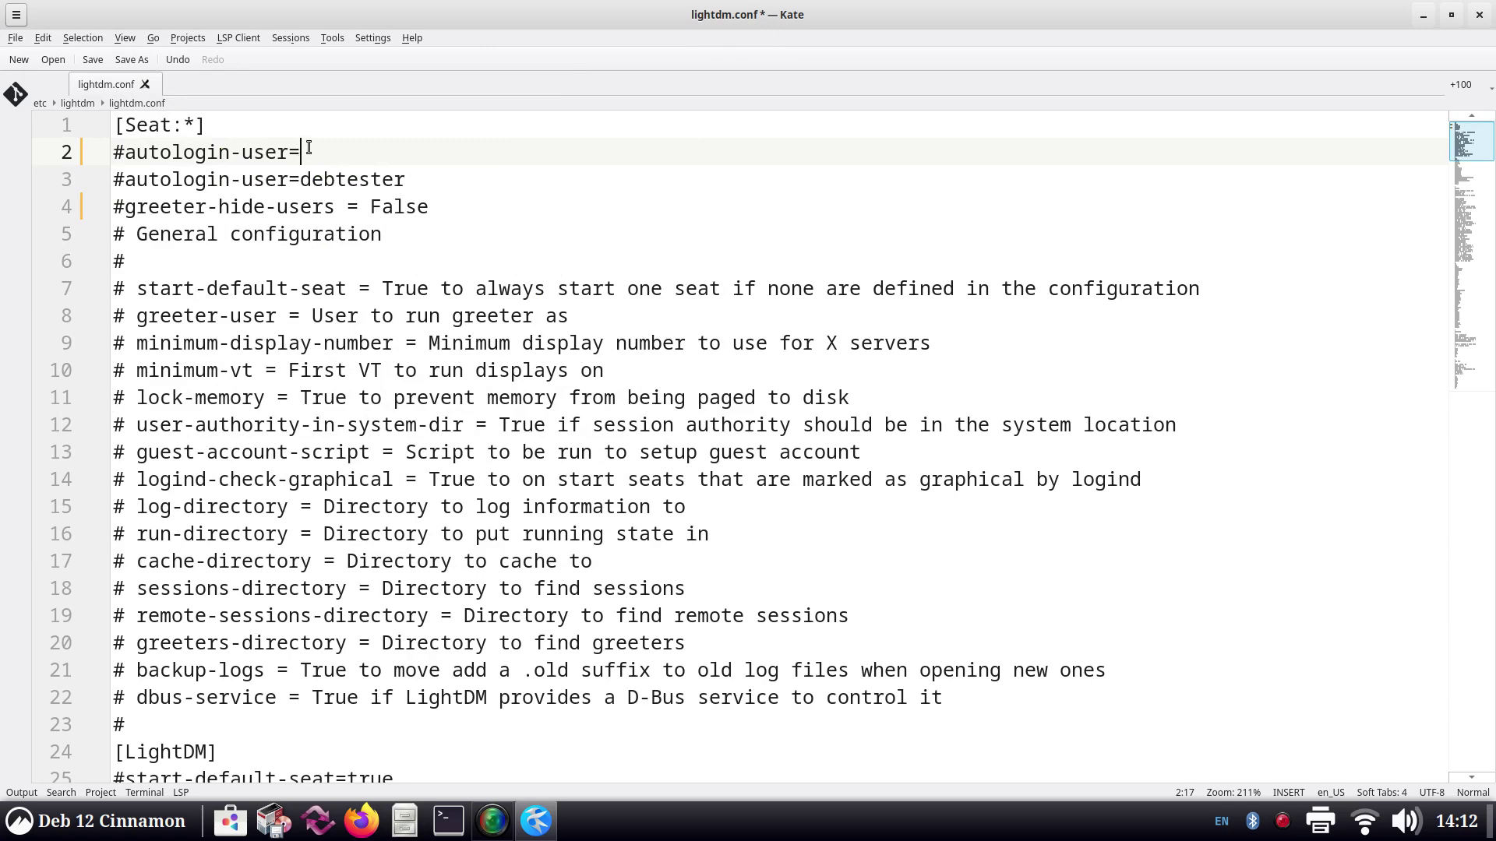
Step: Enter a different user name after autologin-user= on line 2 and remove its # to activate it
{"action": "left_click_drag", "start_coordinate": [302, 180], "coordinate": [399, 184]}
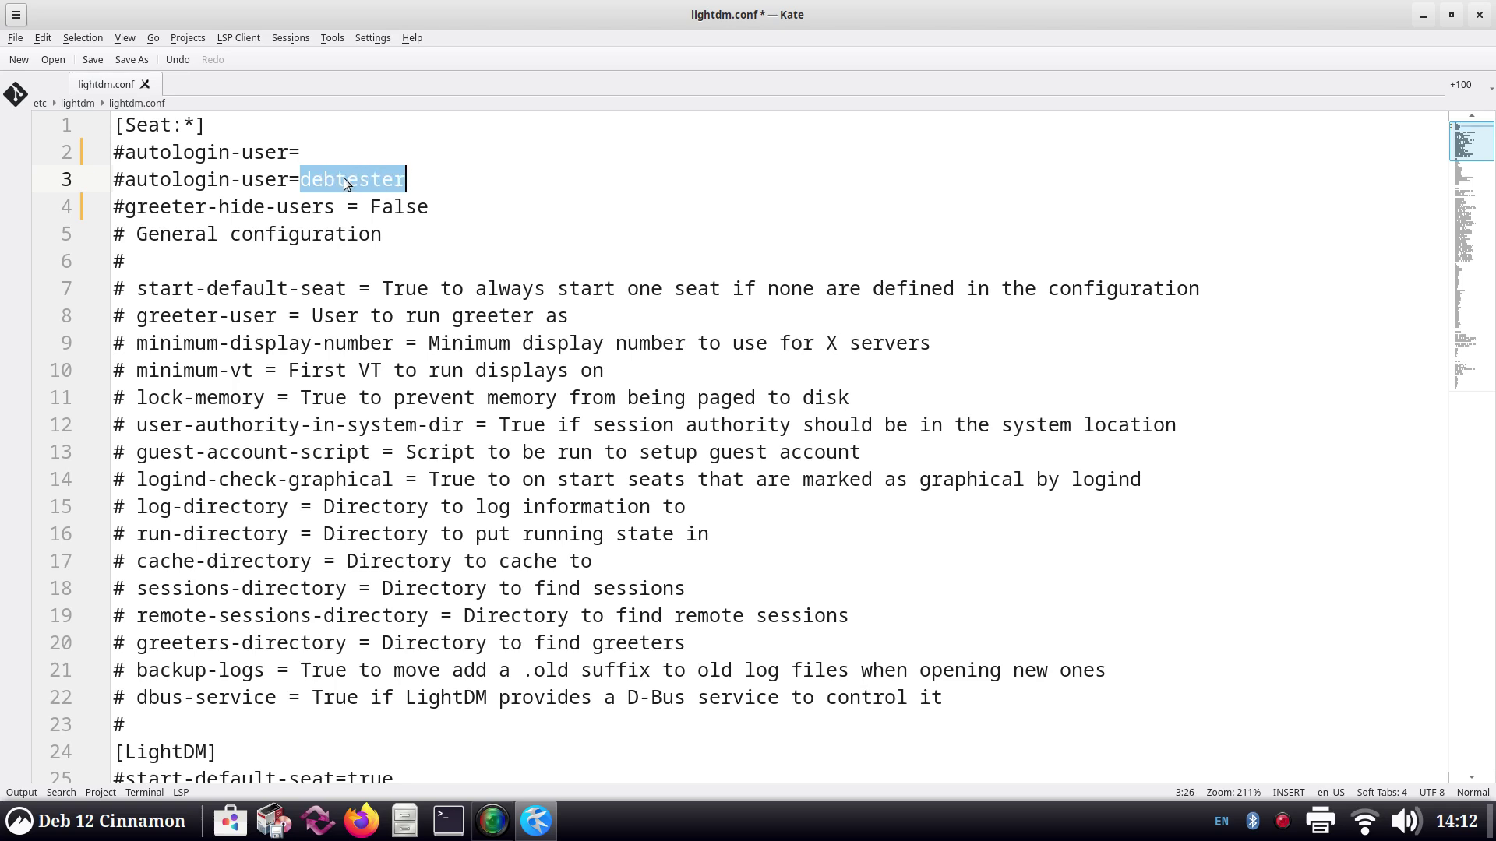
{"action": "left_click", "coordinate": [305, 150]}
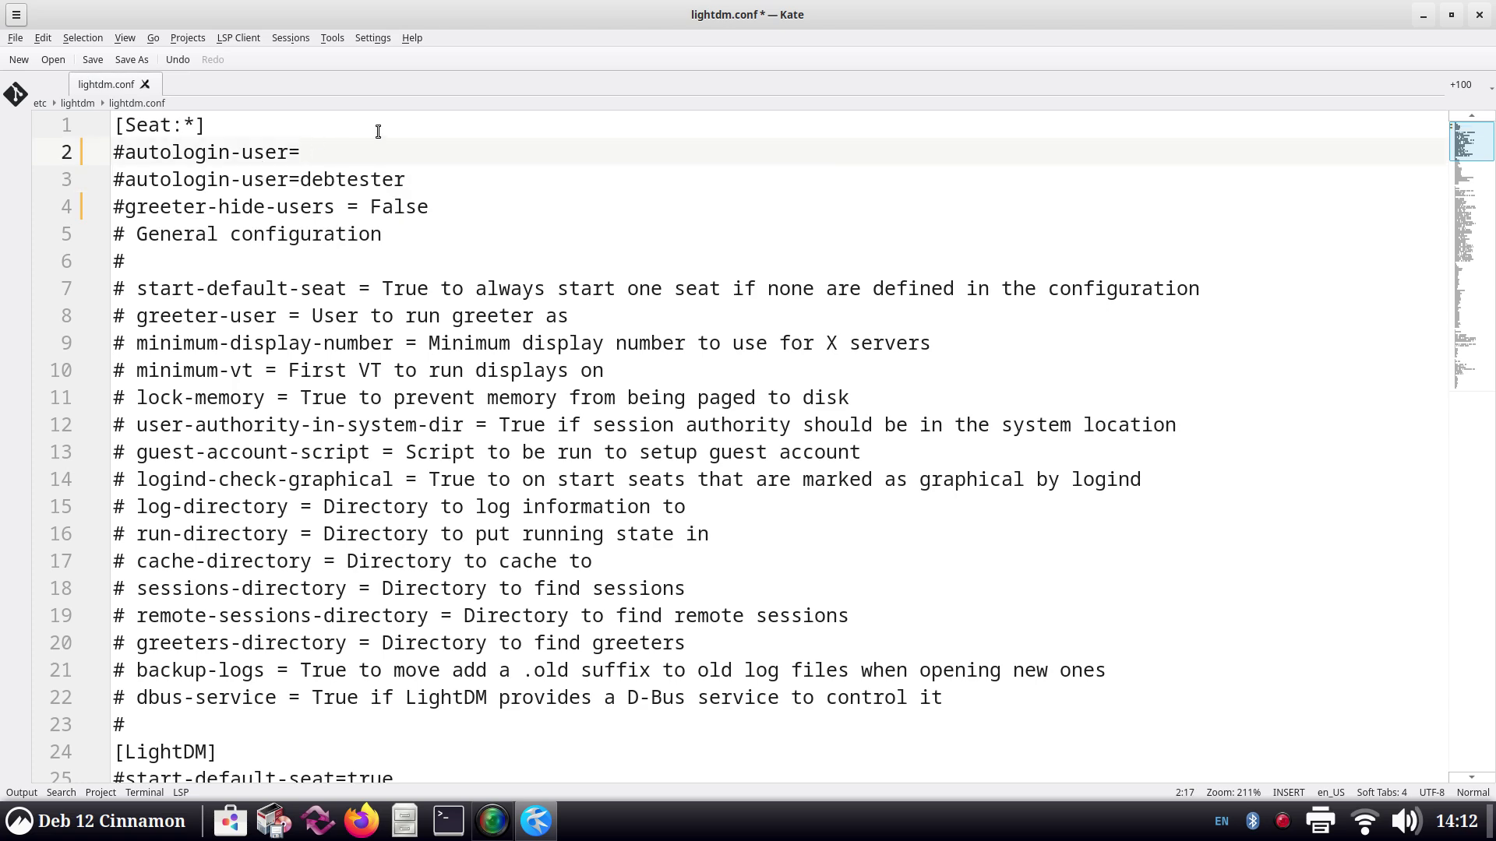
{"action": "type", "text": "mary"}
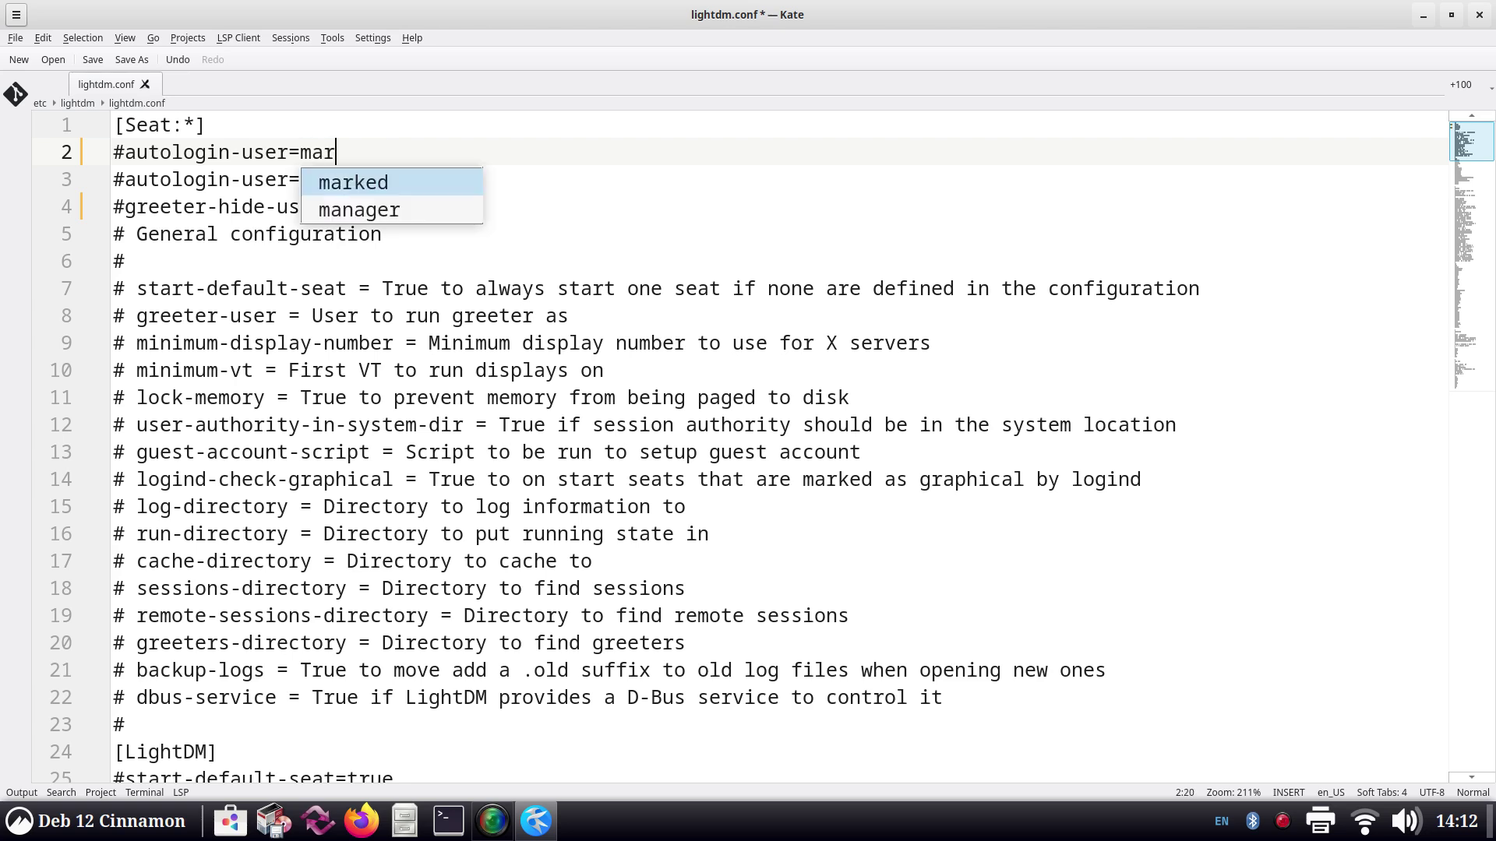
{"action": "left_click", "coordinate": [124, 152]}
{"action": "key", "text": "BackSpace"}
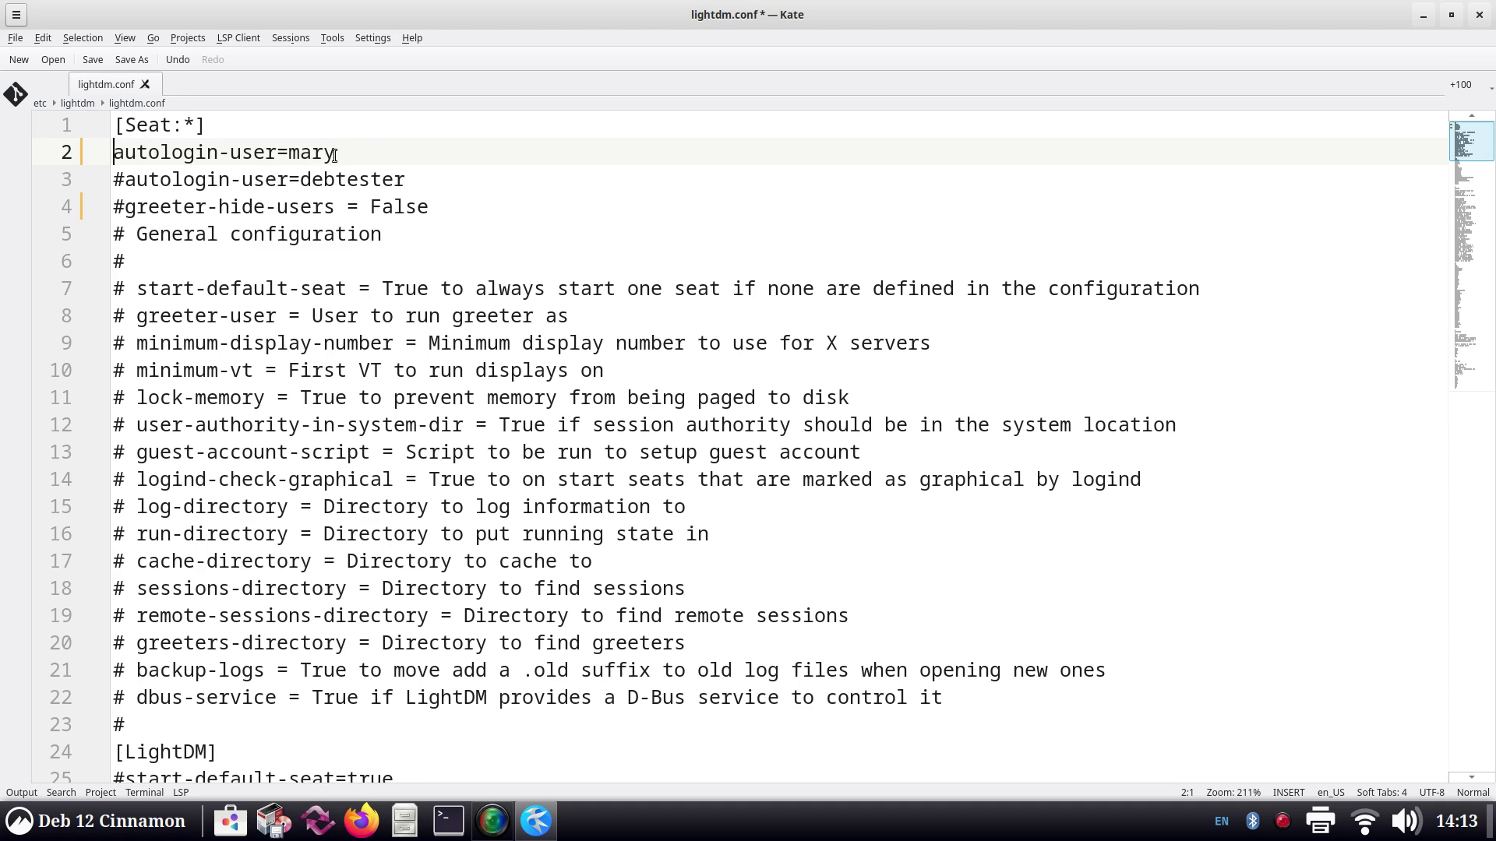
Step: Delete the added autologin-user line and remove the # from the original autologin-user entry
{"action": "left_click_drag", "start_coordinate": [335, 152], "coordinate": [97, 151]}
{"action": "key", "text": "Delete"}
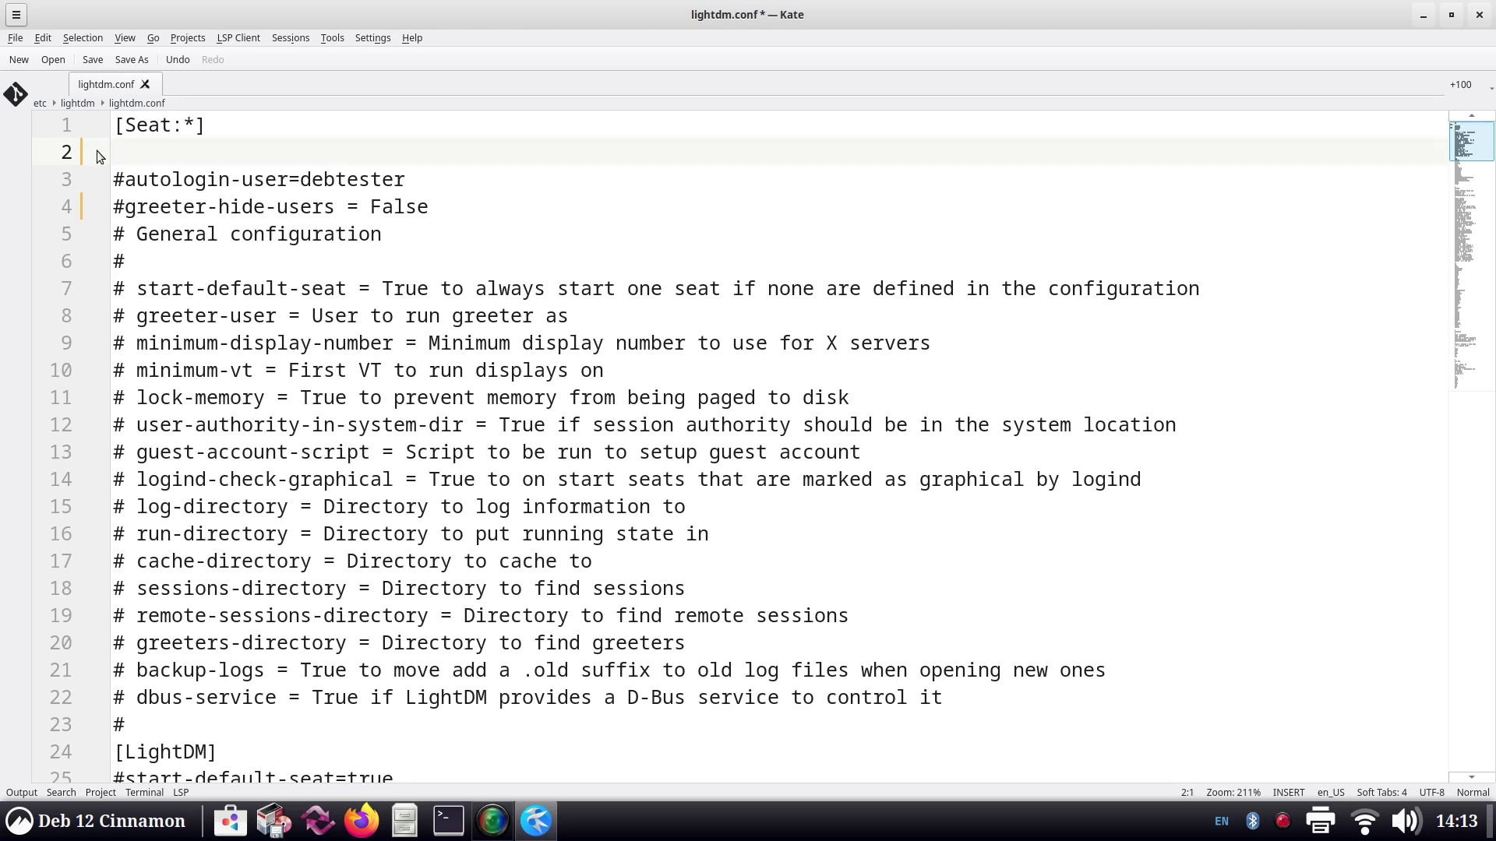
{"action": "key", "text": "Delete"}
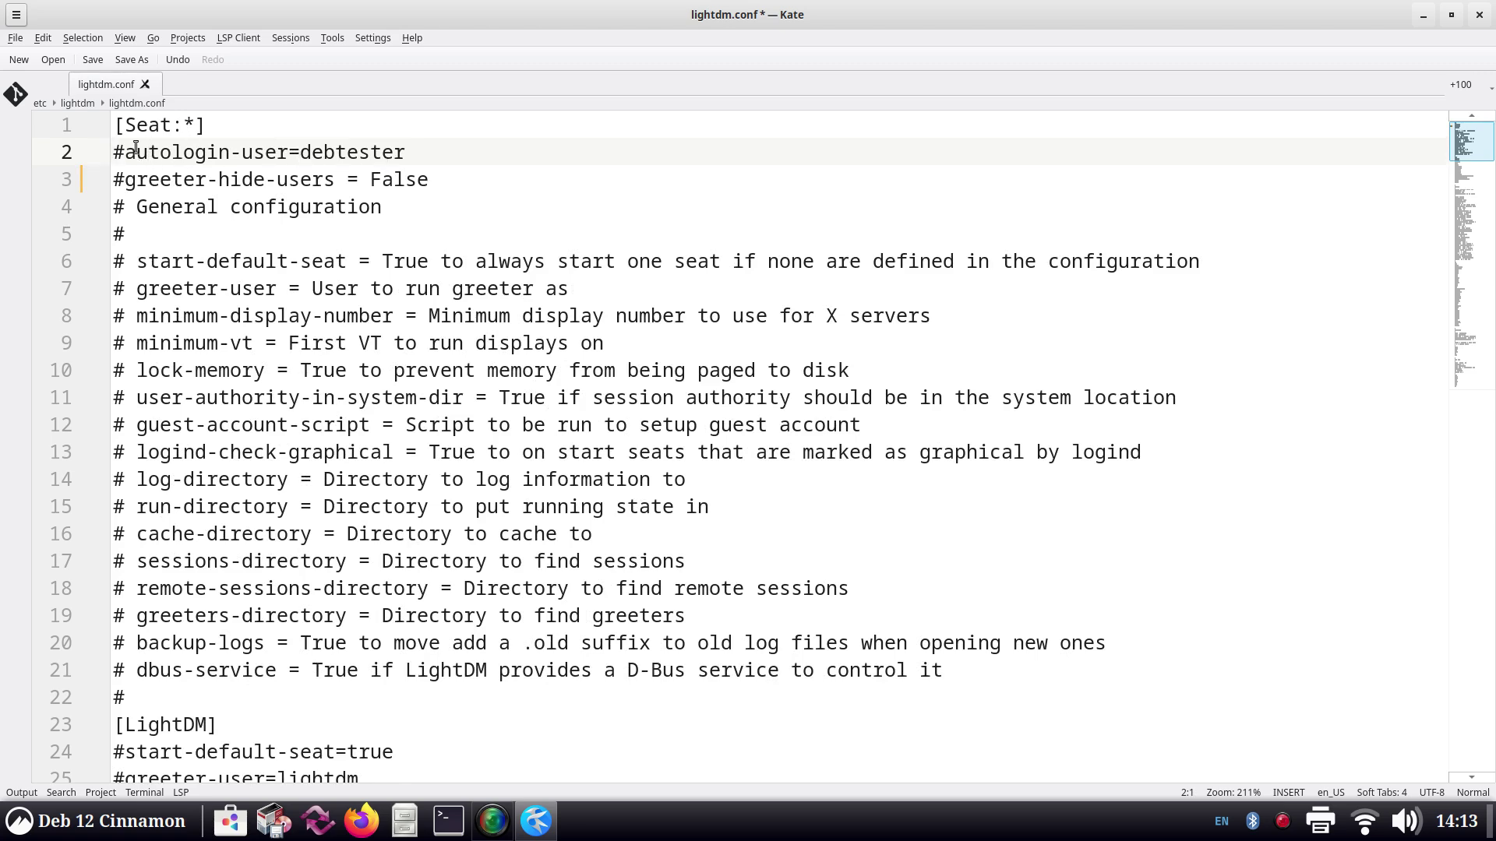
{"action": "left_click", "coordinate": [120, 152]}
{"action": "key", "text": "BackSpace"}
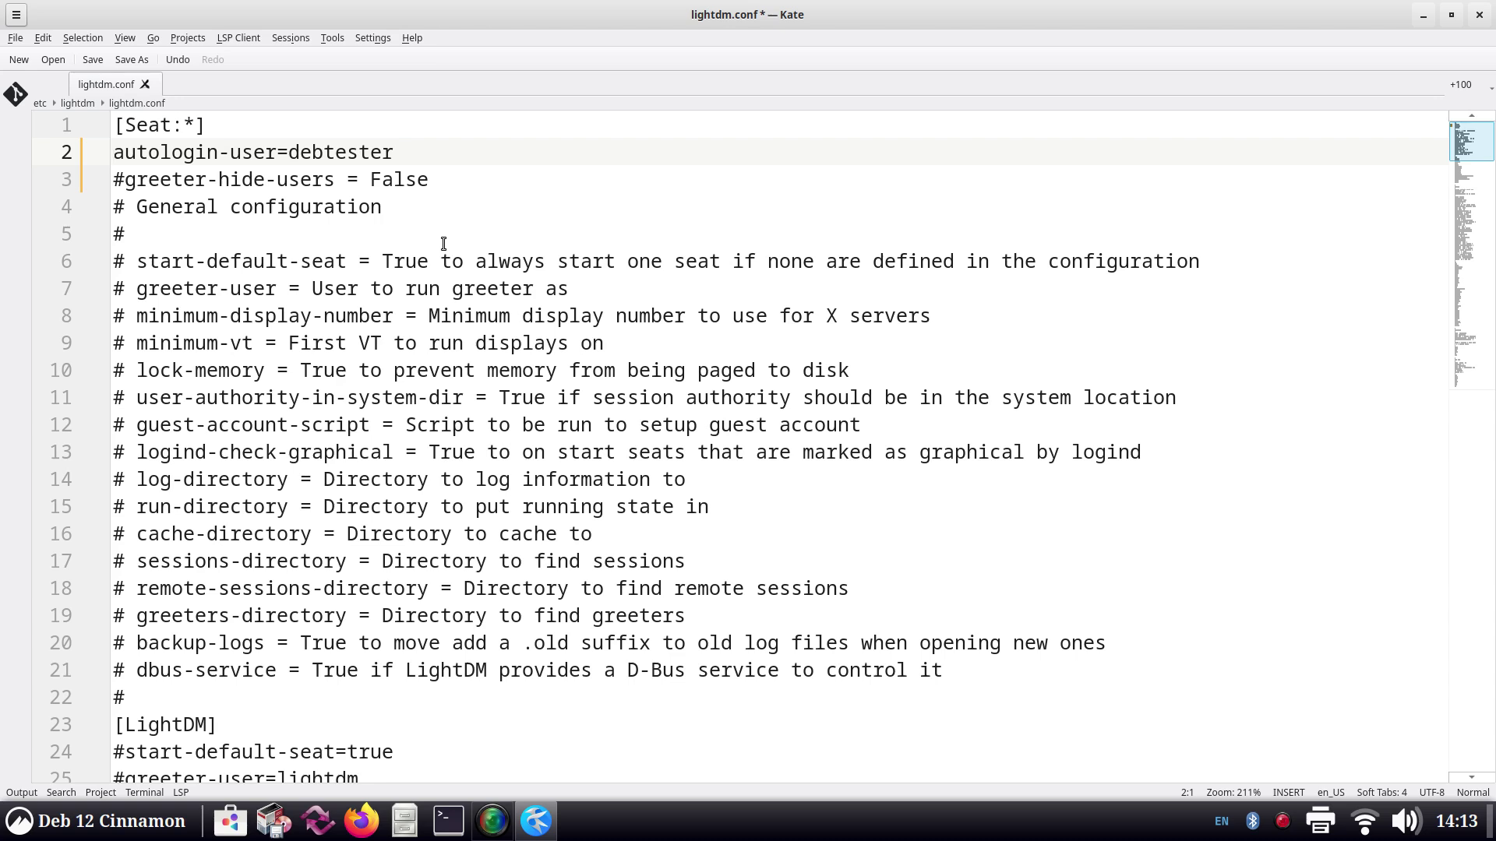
Step: Swap comments so greeter-hide-users is active, then close Kate, discarding the unsaved lightdm.conf edits
{"action": "type", "text": "#"}
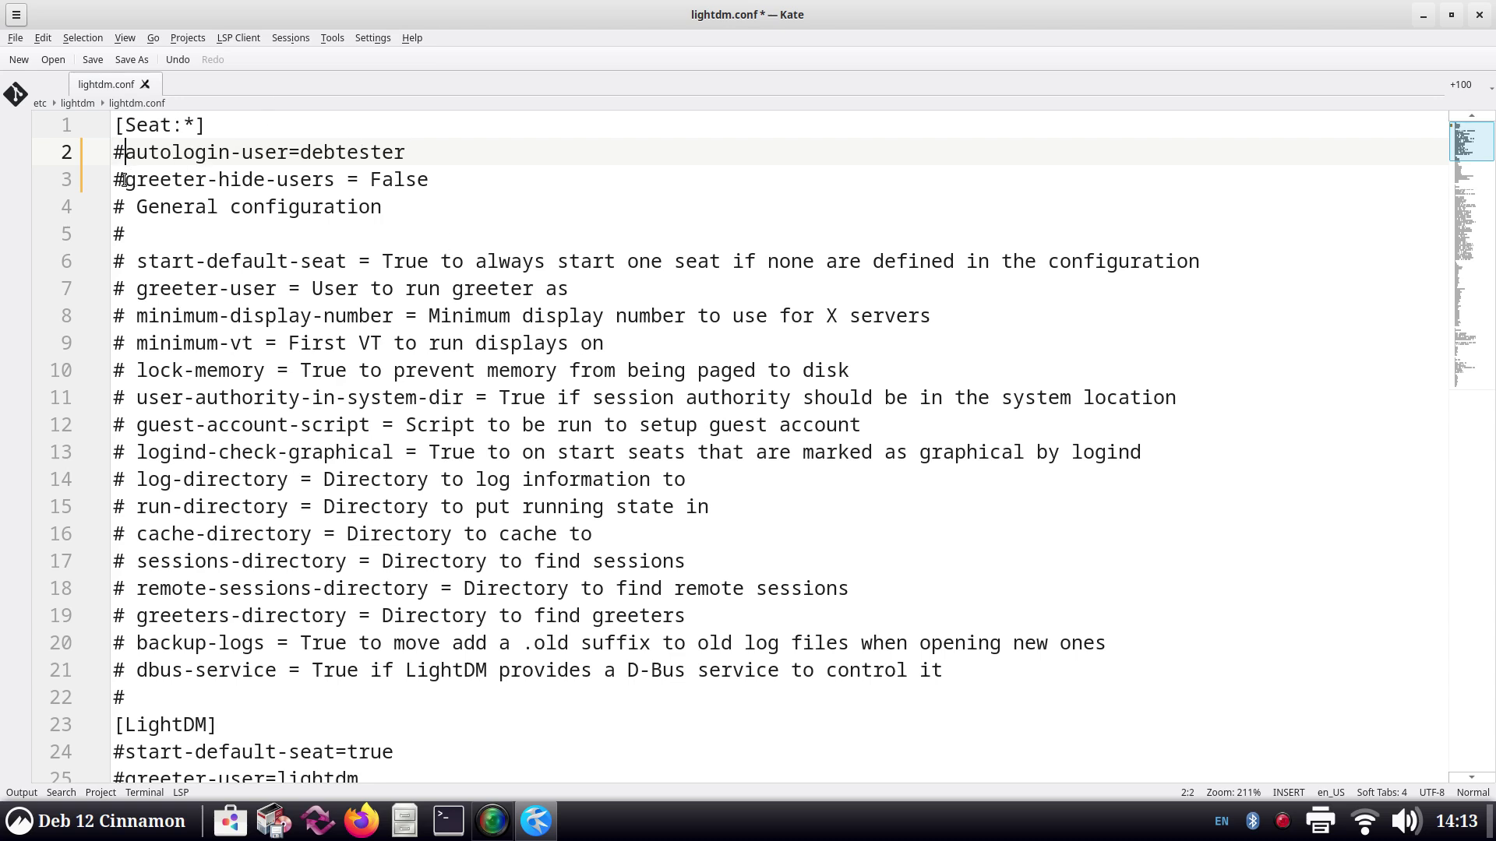
{"action": "key", "text": "Down"}
{"action": "key", "text": "BackSpace"}
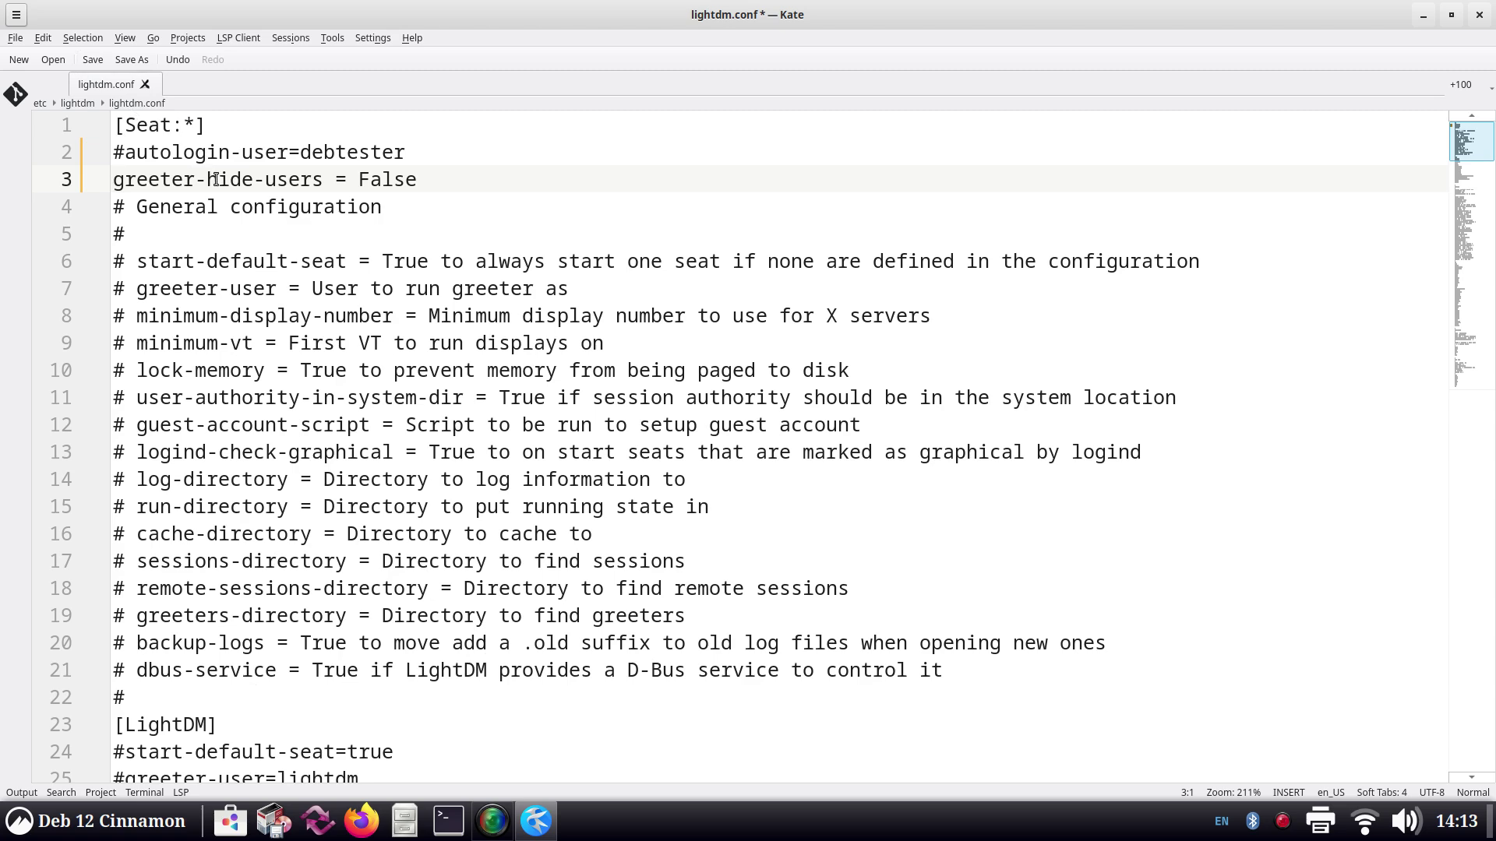
{"action": "left_click", "coordinate": [1479, 14]}
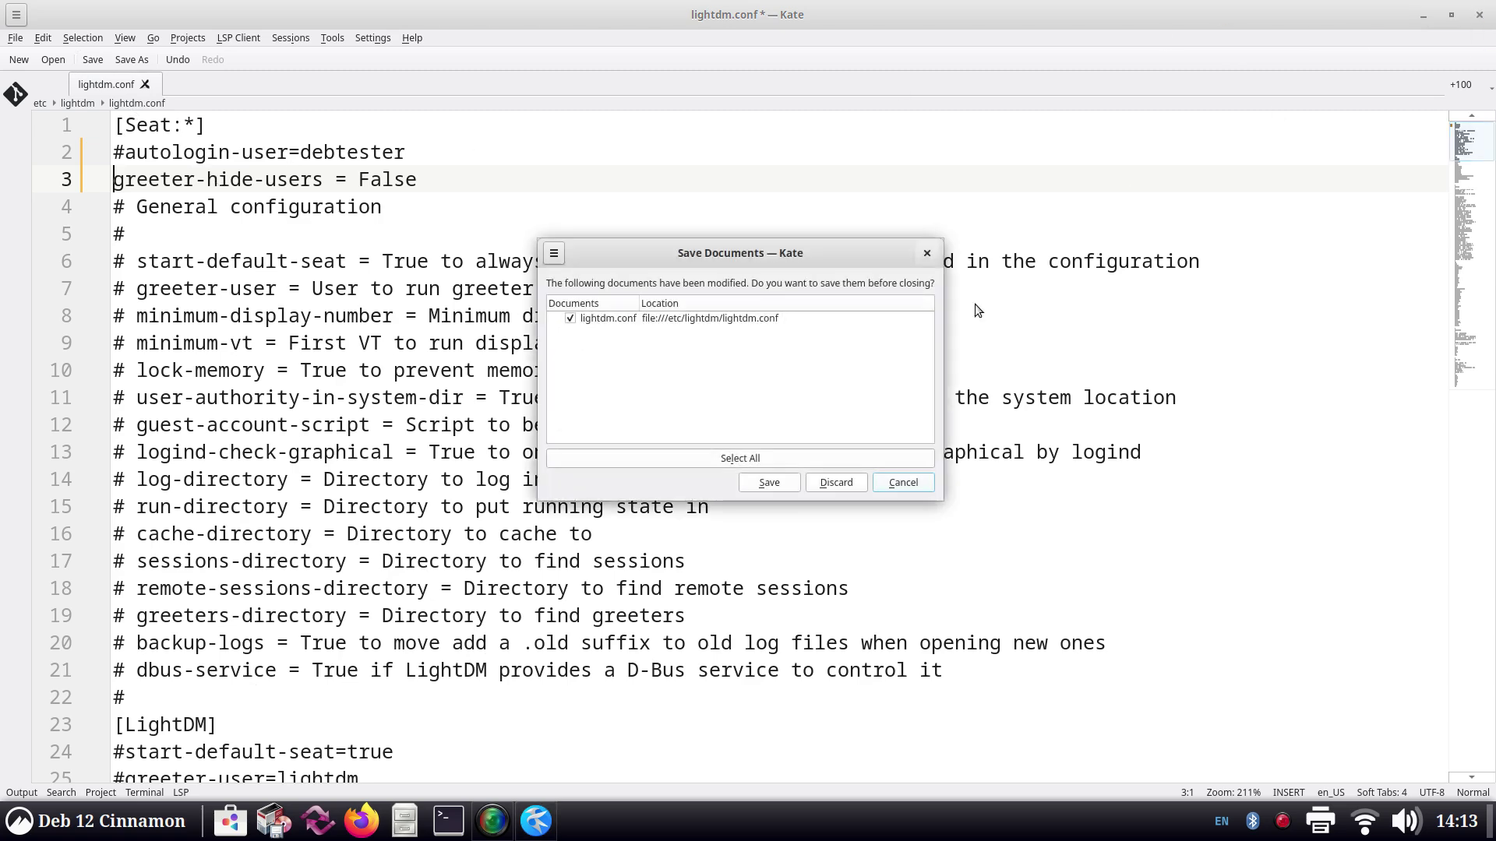
{"action": "left_click", "coordinate": [832, 483]}
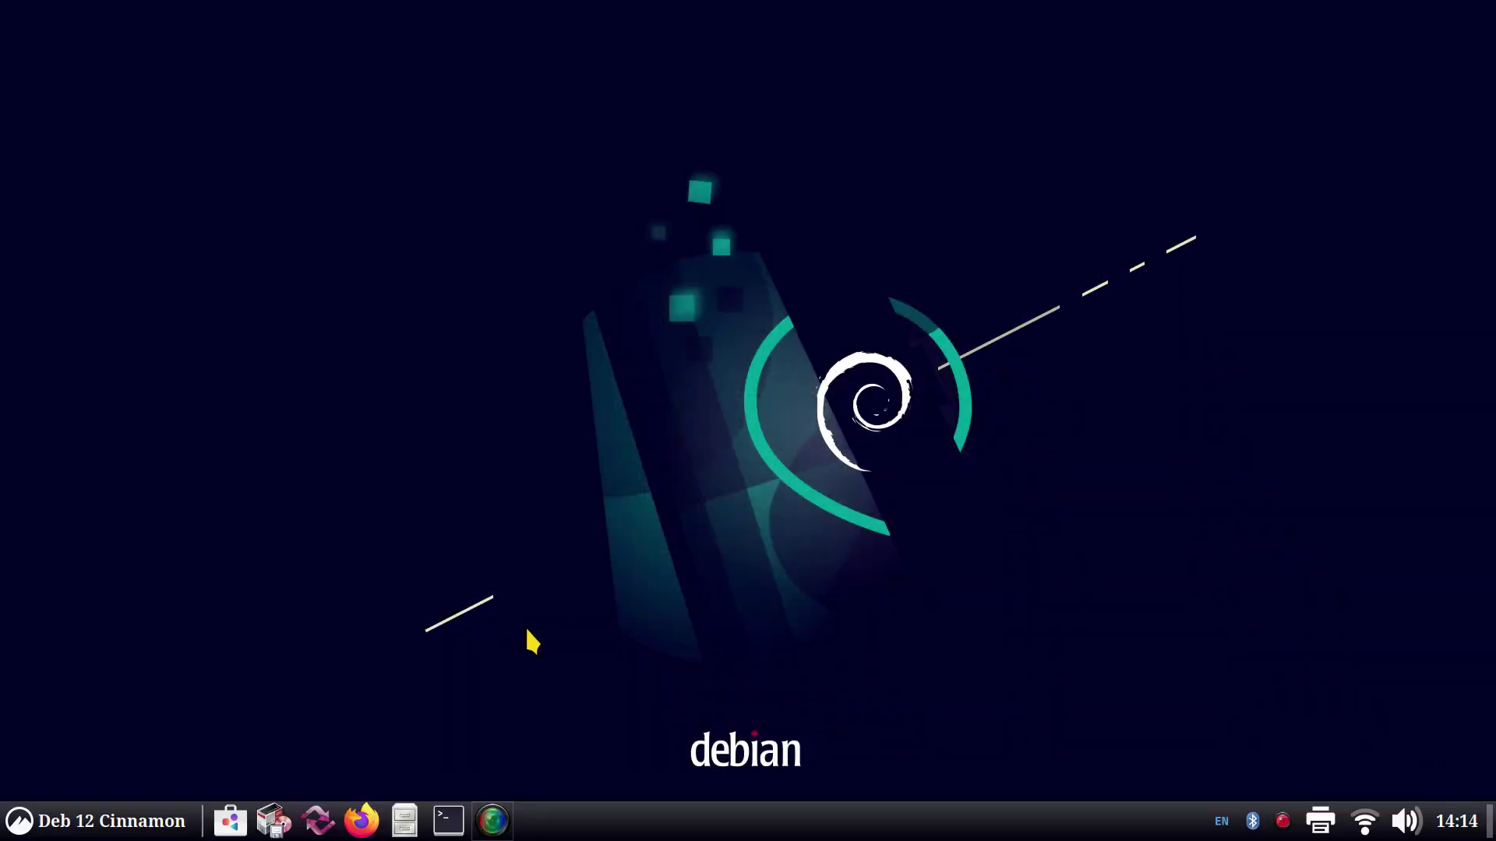